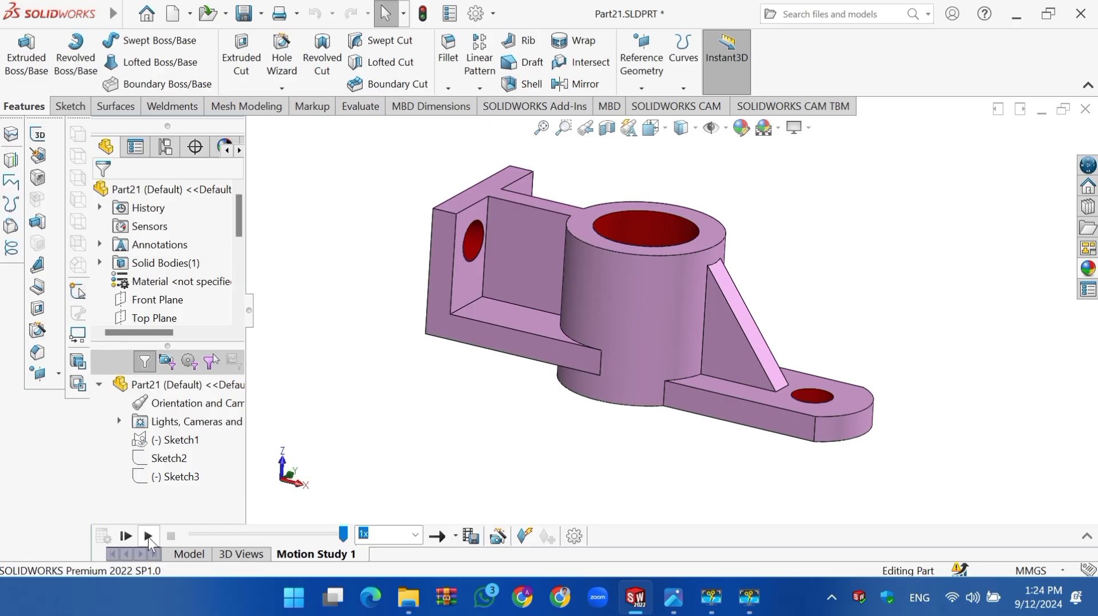
- Play Motion Study 1 so the finished pink bracket Part21 rotates
click(149, 537)
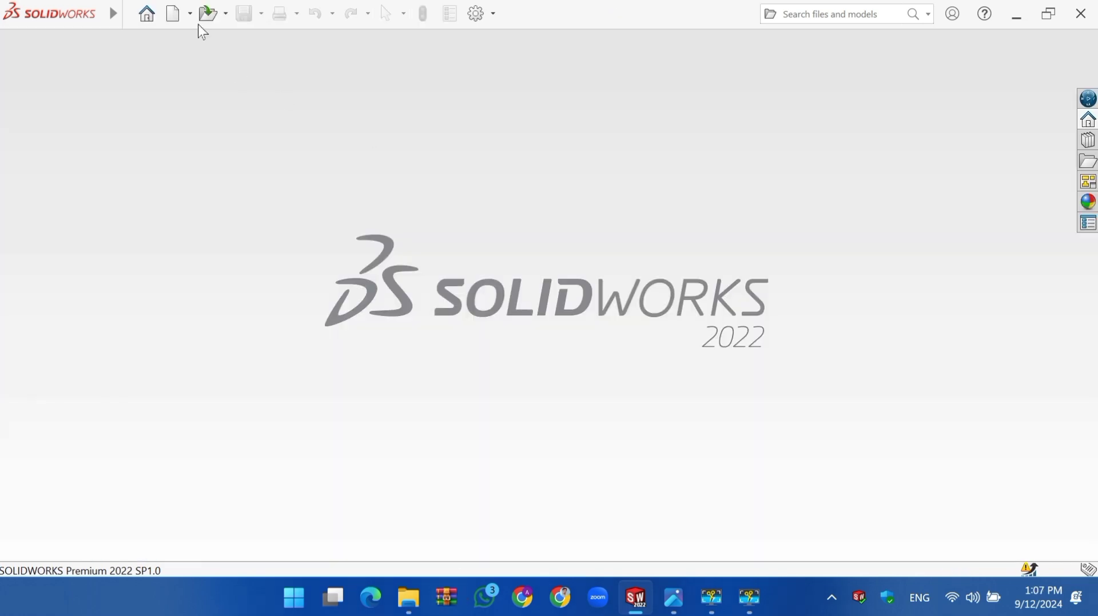
- Create a new part document and apply the Plain White scene
click(190, 13)
click(196, 36)
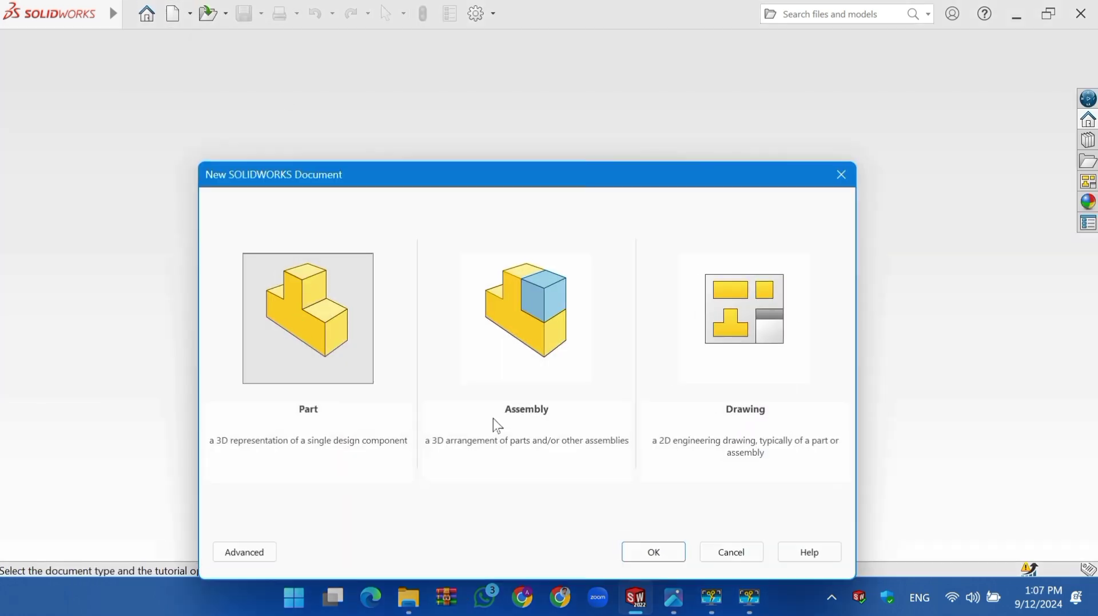
click(642, 551)
click(753, 128)
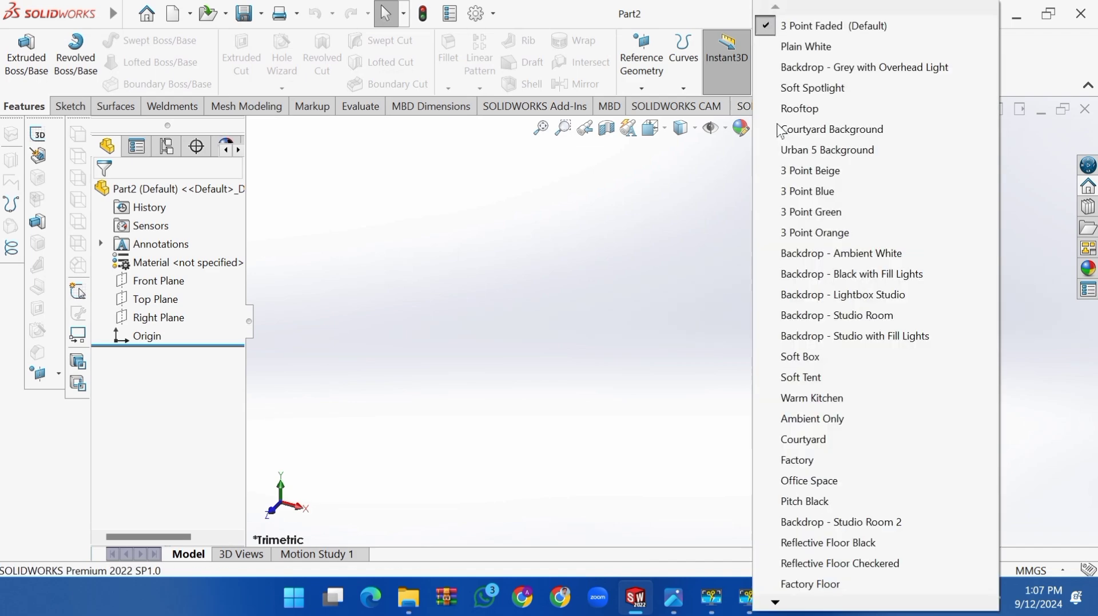
click(807, 46)
- Raise shaded and wireframe image quality to High, then select the Front Plane
click(476, 13)
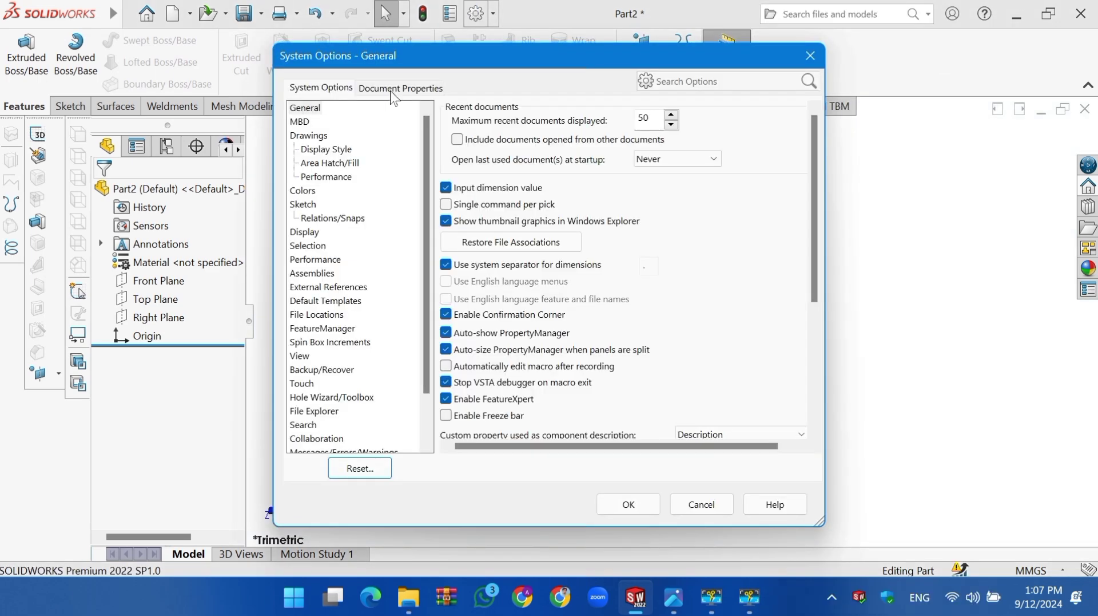
click(392, 92)
click(331, 259)
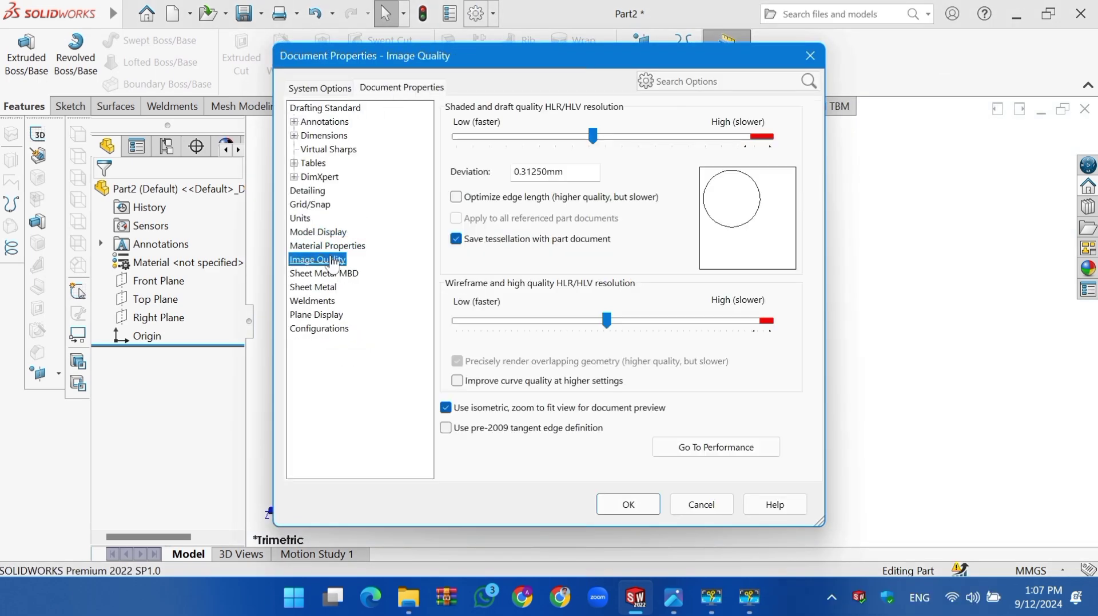
click(766, 136)
click(770, 321)
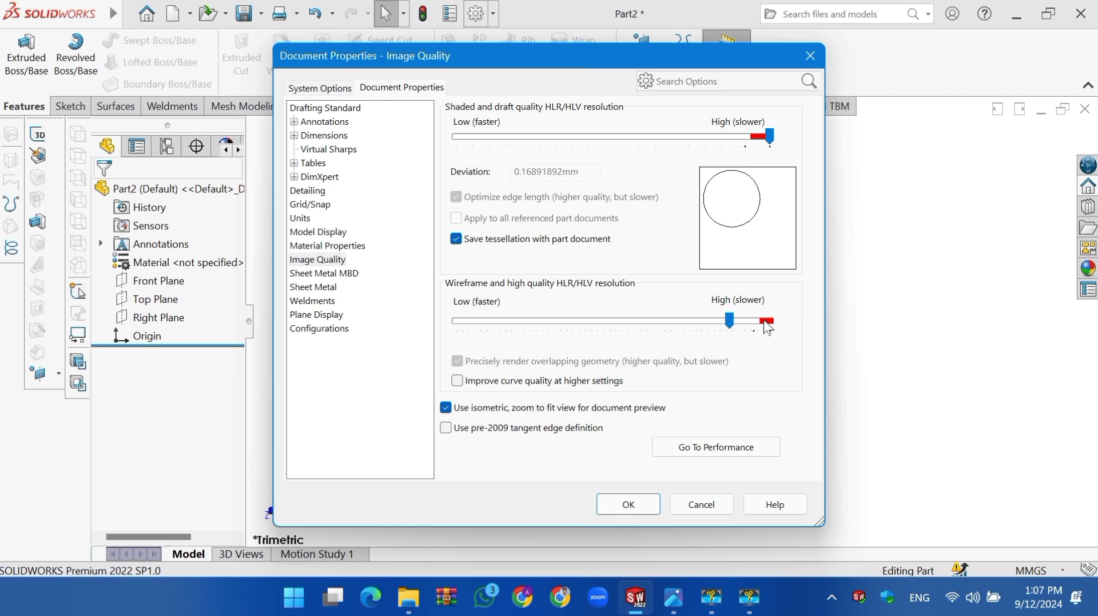
click(629, 504)
click(157, 280)
- Start a Front Plane sketch and draw a center rectangle from the origin, after checking the reference drawing
click(177, 264)
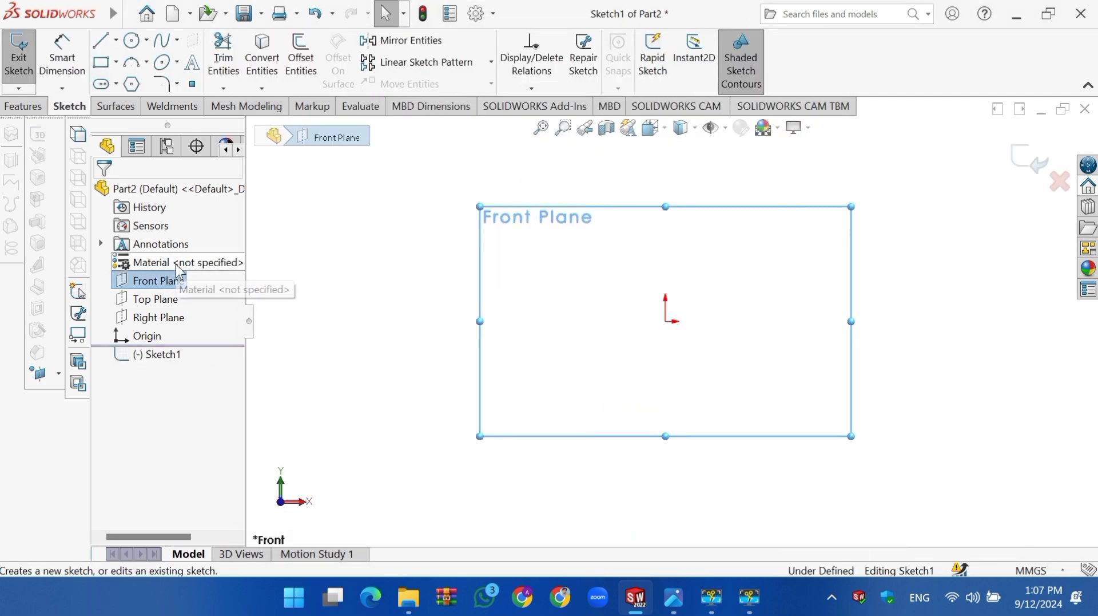
mouse_move(673, 596)
click(661, 489)
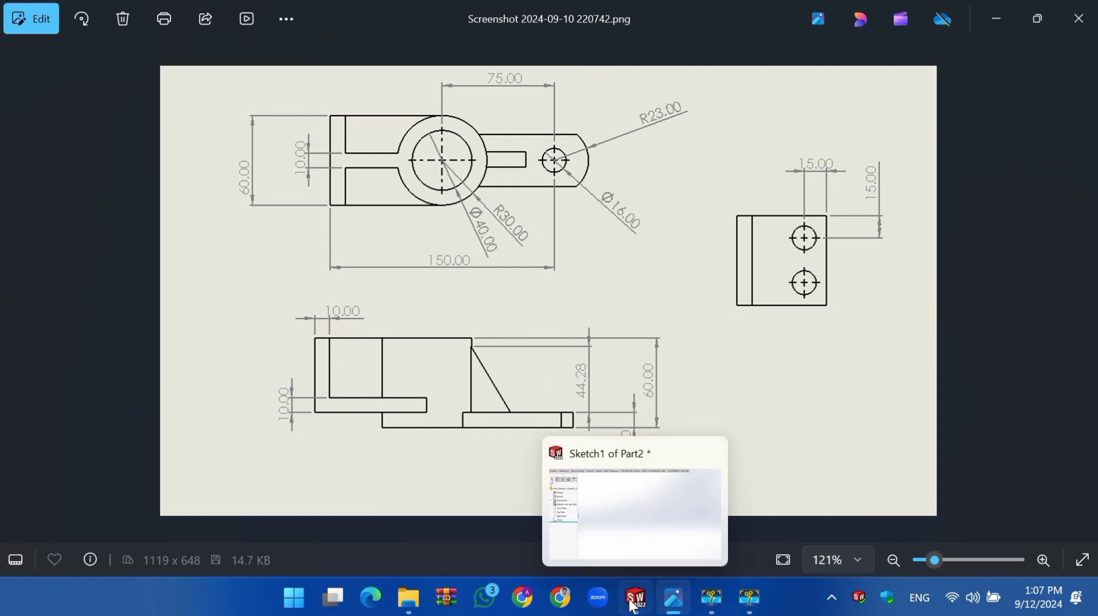
click(636, 517)
click(115, 62)
click(126, 106)
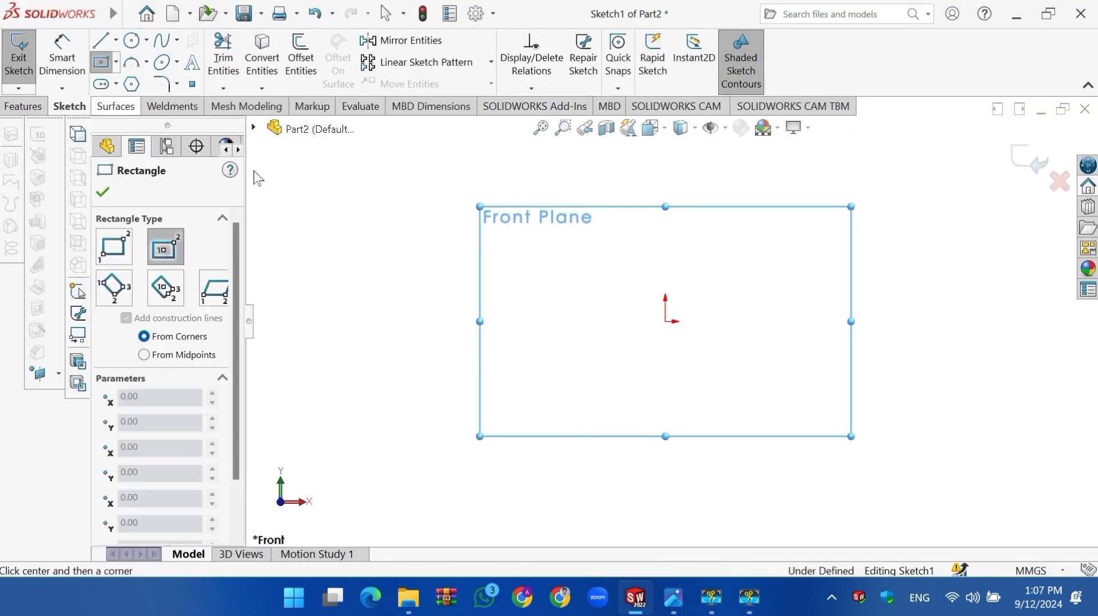
click(666, 321)
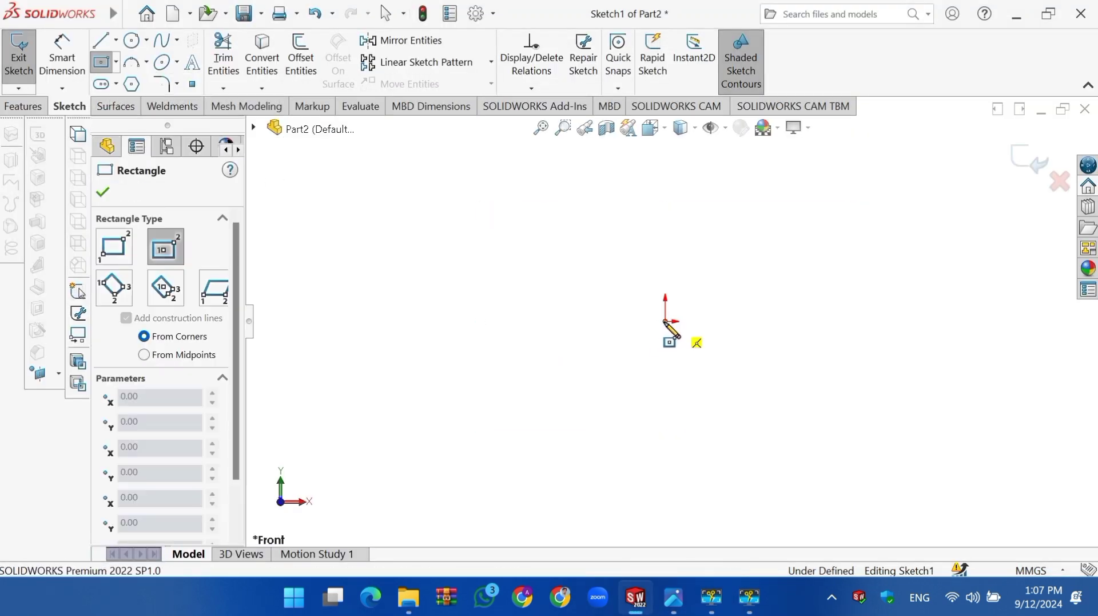
click(756, 394)
right_click(756, 394)
click(789, 408)
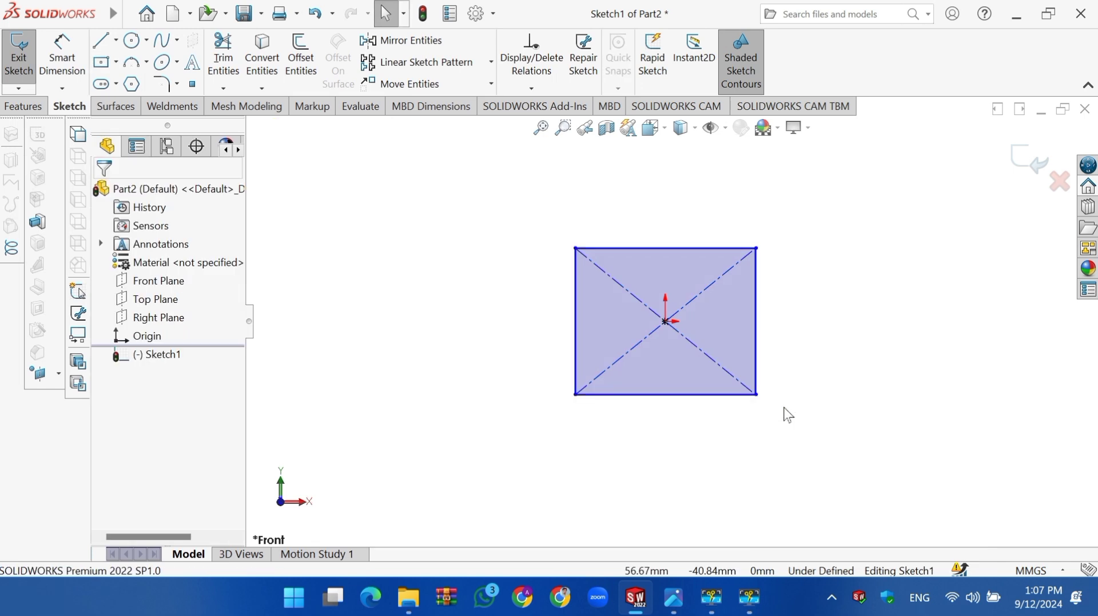
- Draw a narrow corner rectangle strip along the left edge, then view the reference drawing
click(116, 62)
click(127, 83)
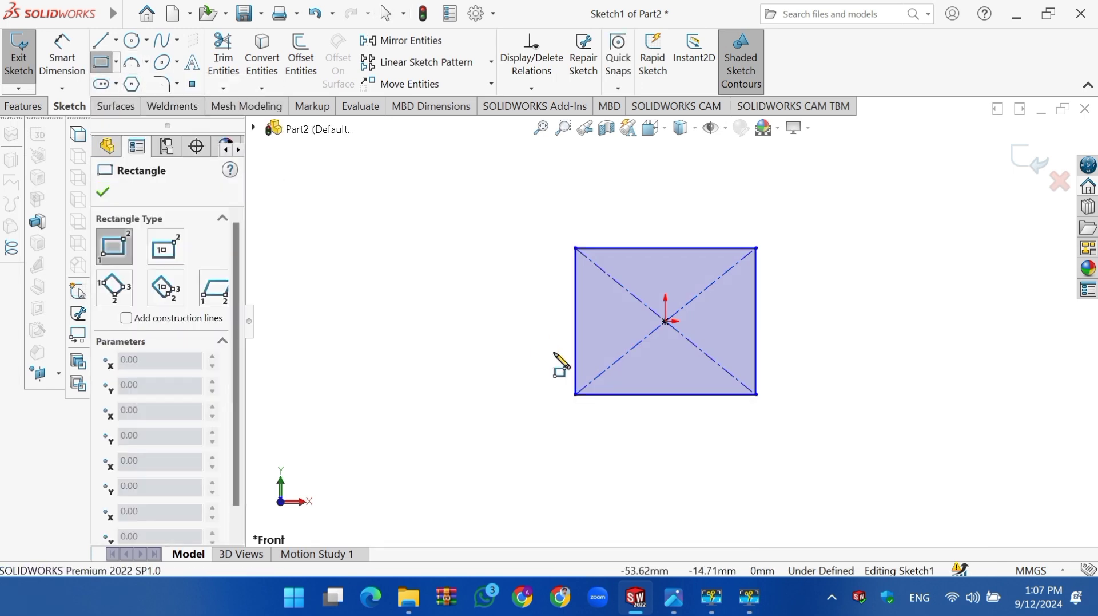
click(575, 247)
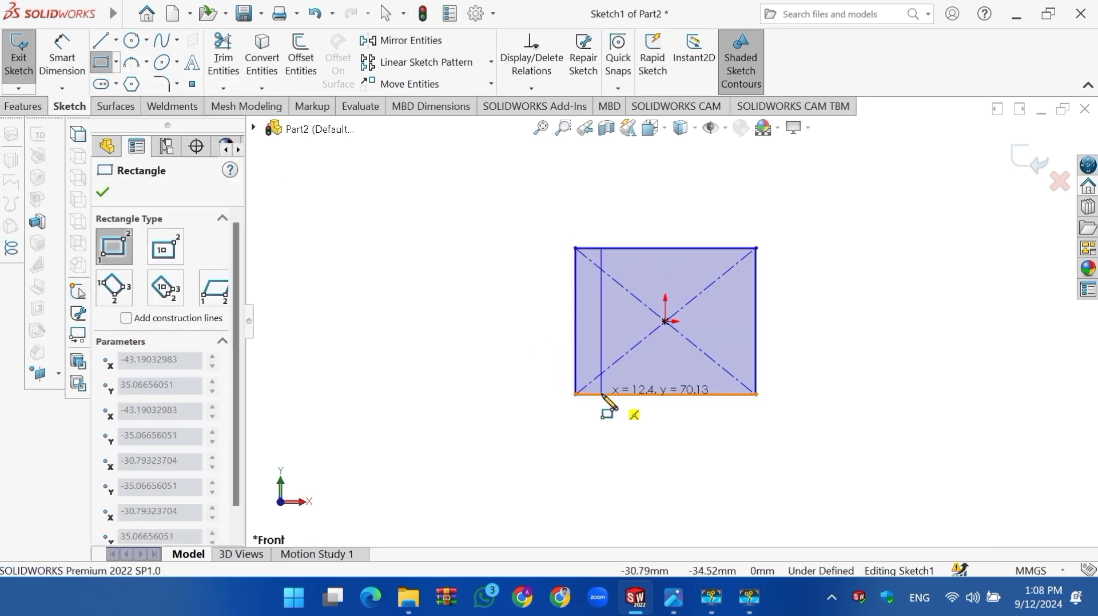
click(601, 394)
right_click(602, 394)
click(635, 407)
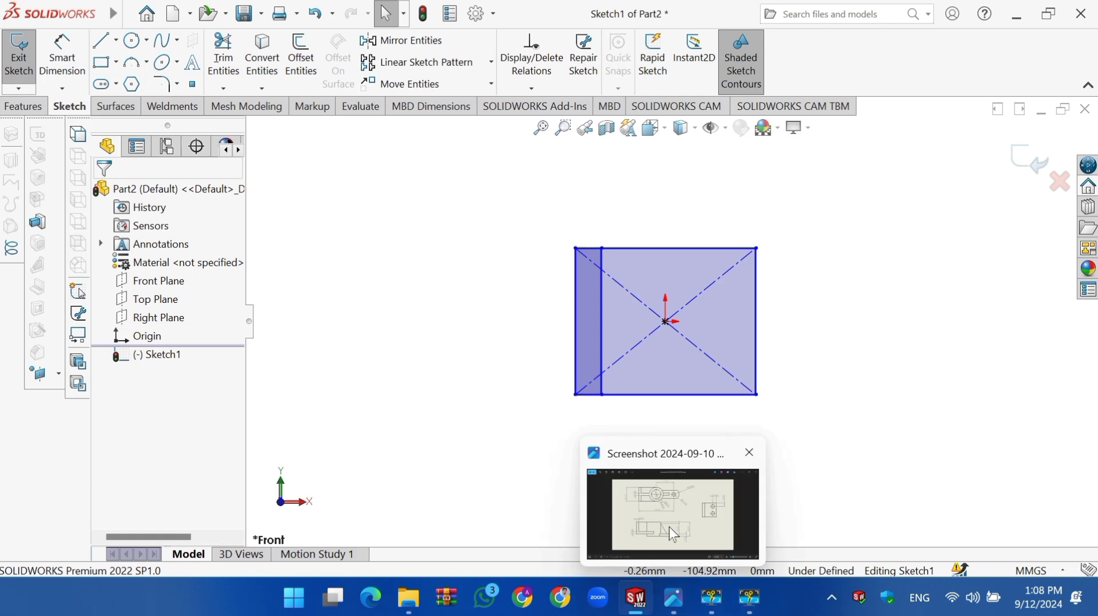
click(670, 527)
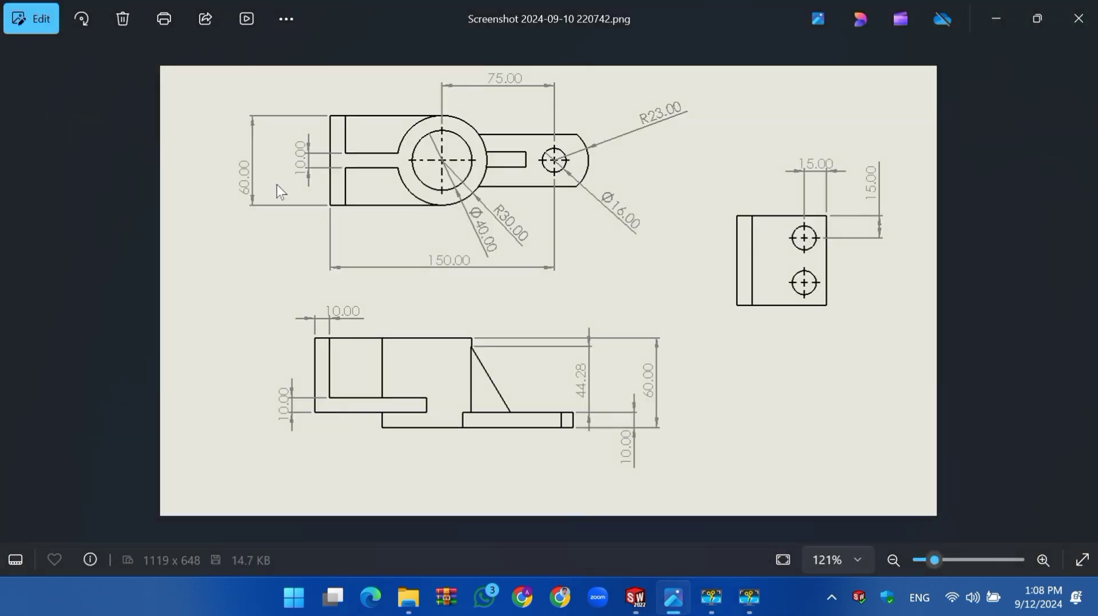
- Dimension the rectangle's left edge to a 60mm height
key(alt+Tab)
click(62, 57)
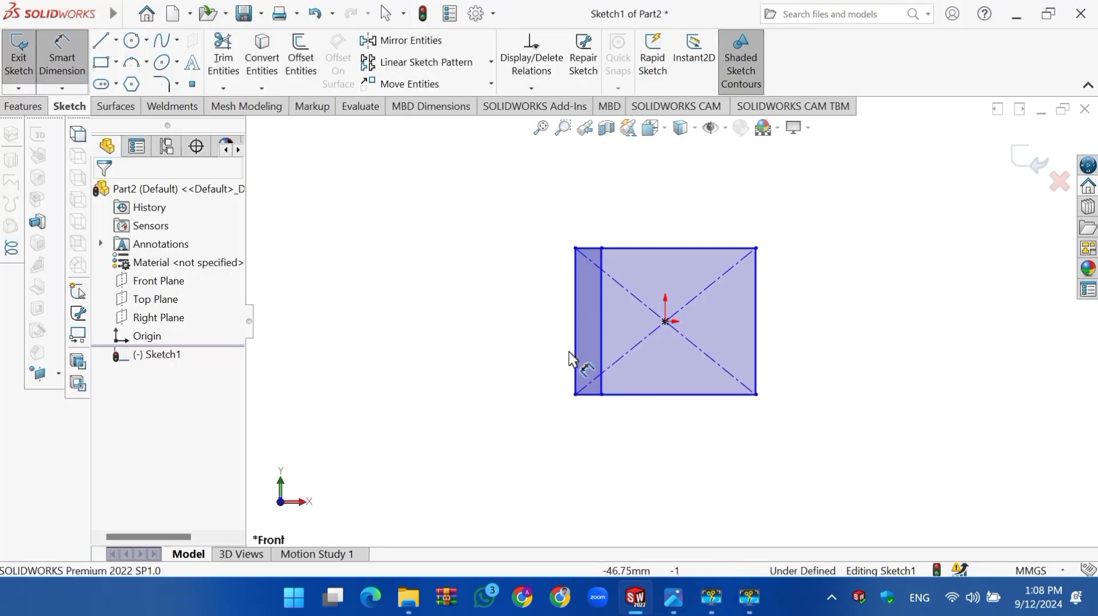
click(575, 357)
click(507, 343)
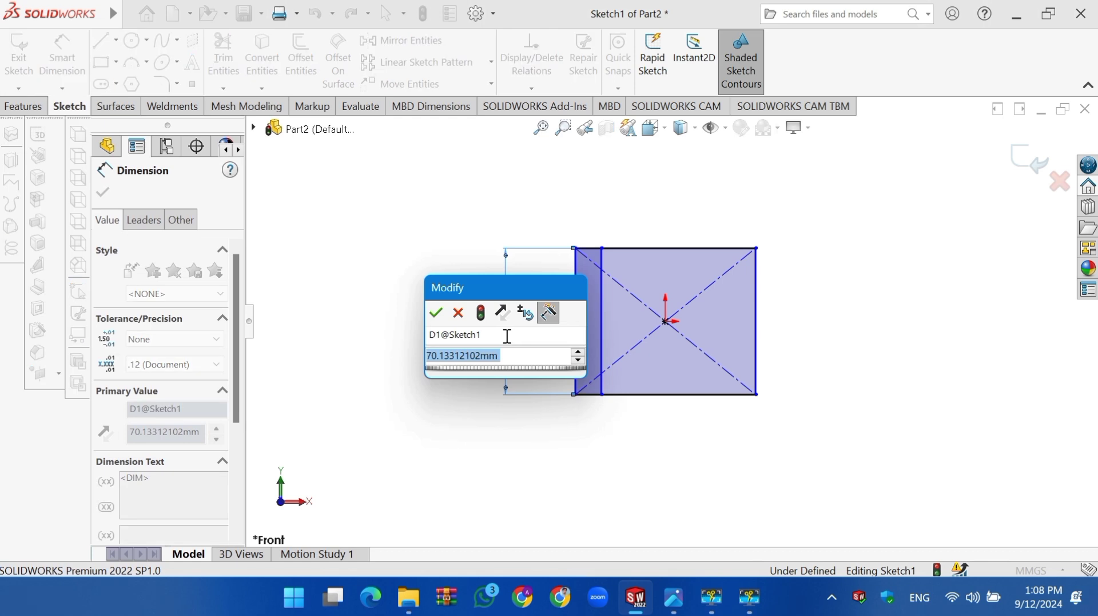
text(60mm)
key(Return)
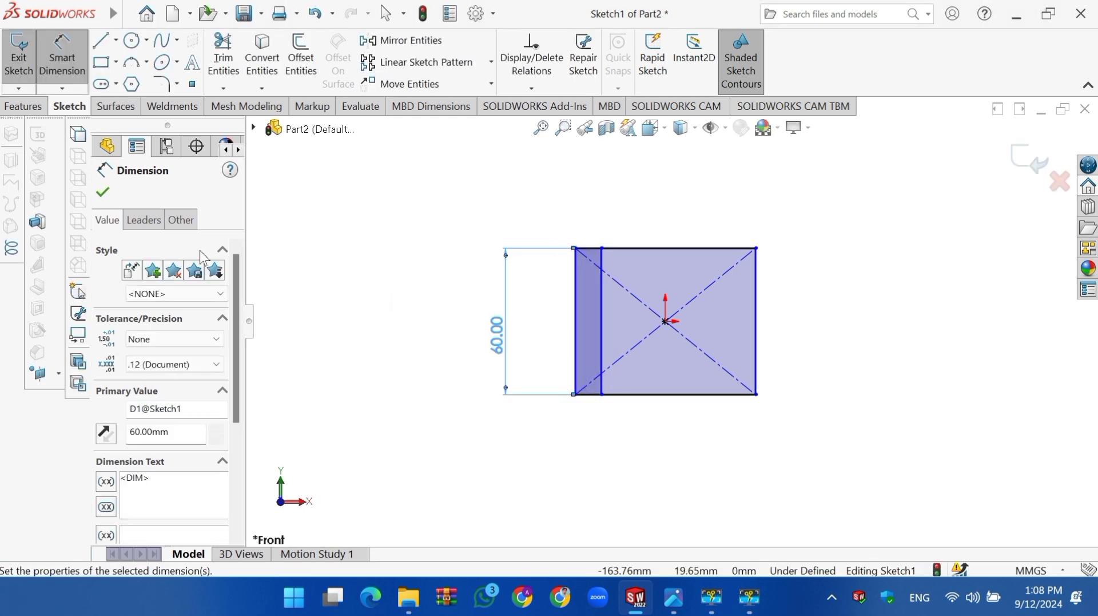
click(103, 193)
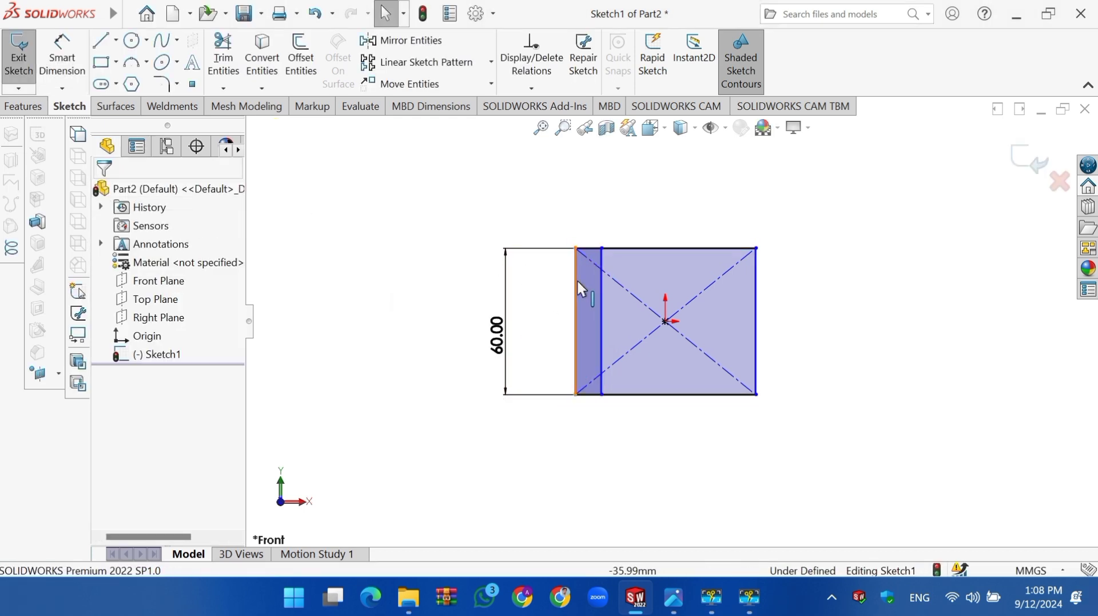
click(63, 66)
- Dimension the narrow left strip's width to 10 mm
click(63, 71)
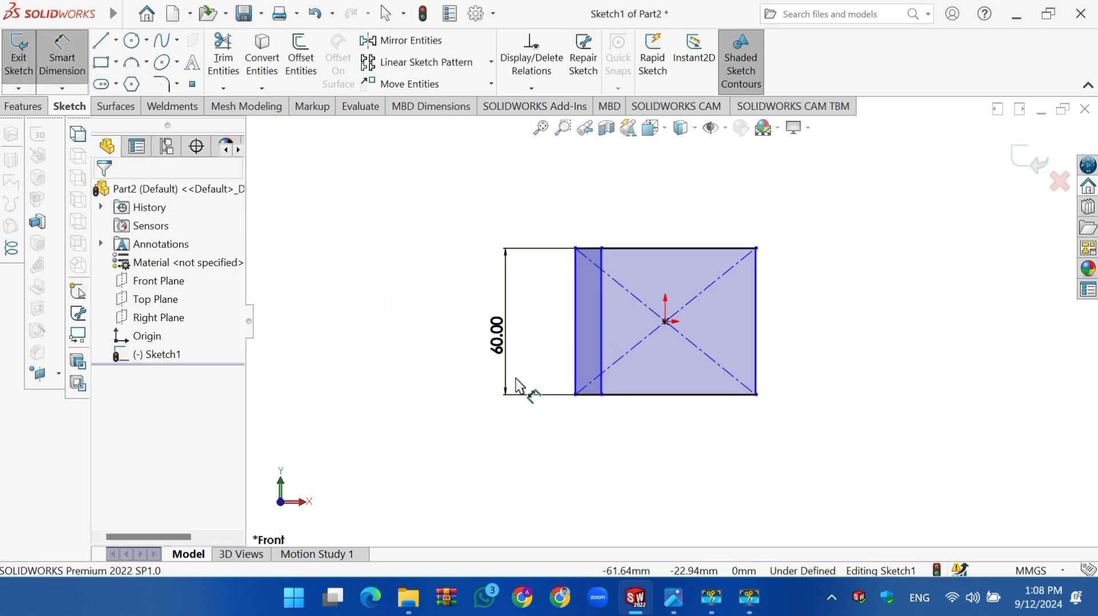
click(575, 331)
click(600, 326)
click(594, 229)
text(10)
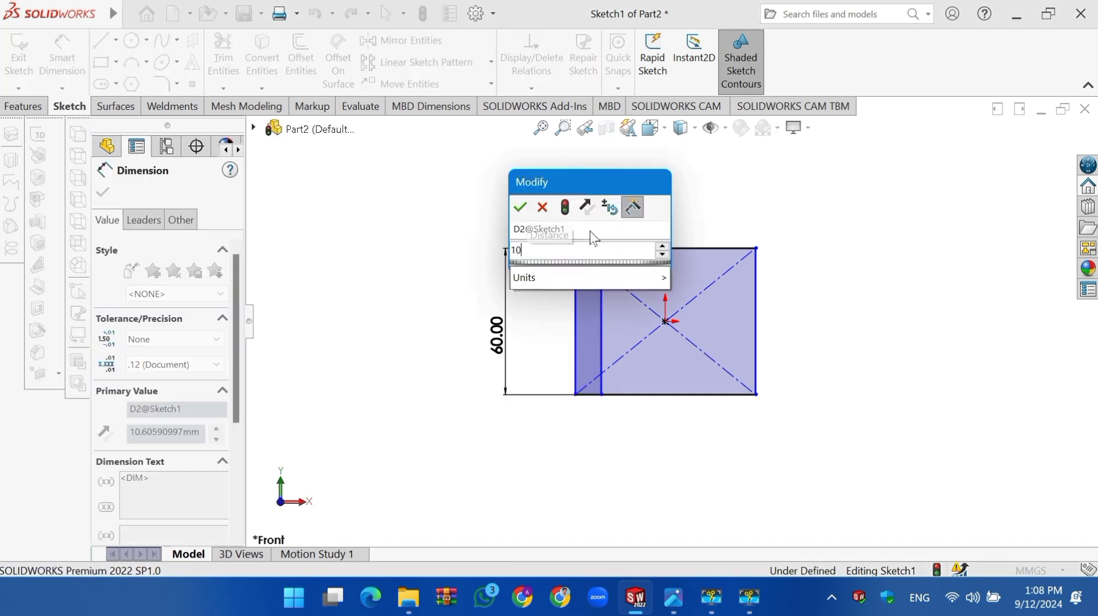
key(Return)
click(103, 193)
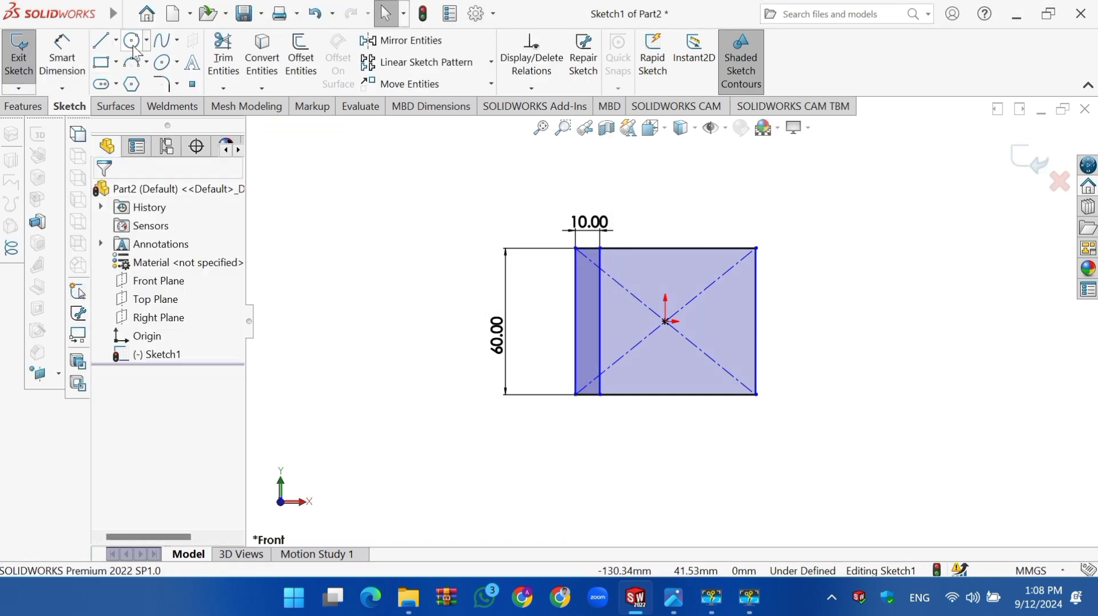
- Draw two concentric circles centred on the rectangle's right edge midpoint
mouse_move(673, 595)
click(679, 521)
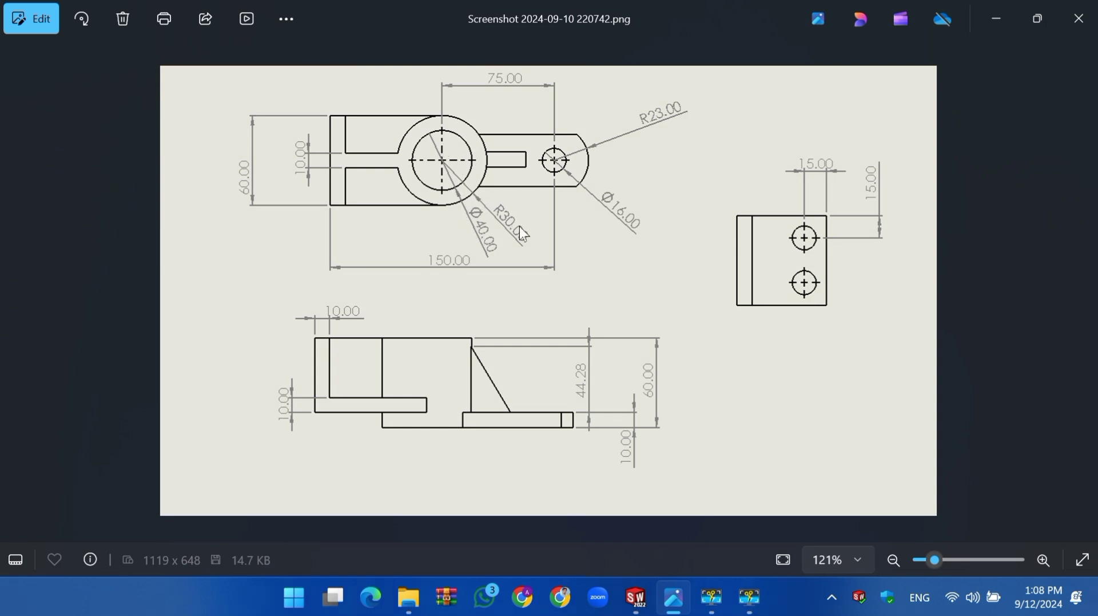
click(635, 596)
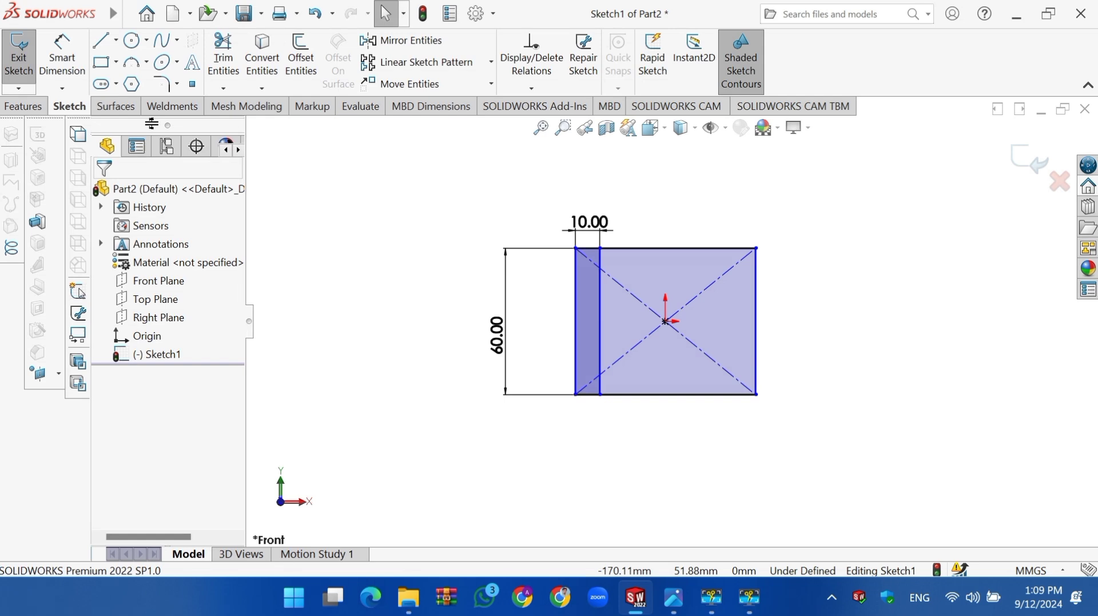
click(133, 42)
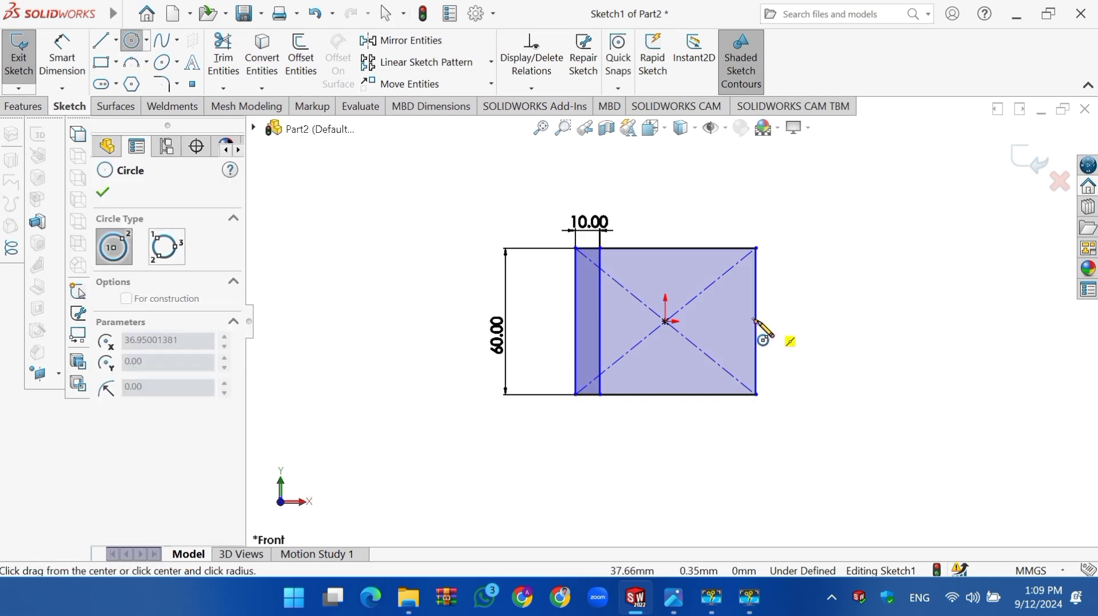
click(756, 321)
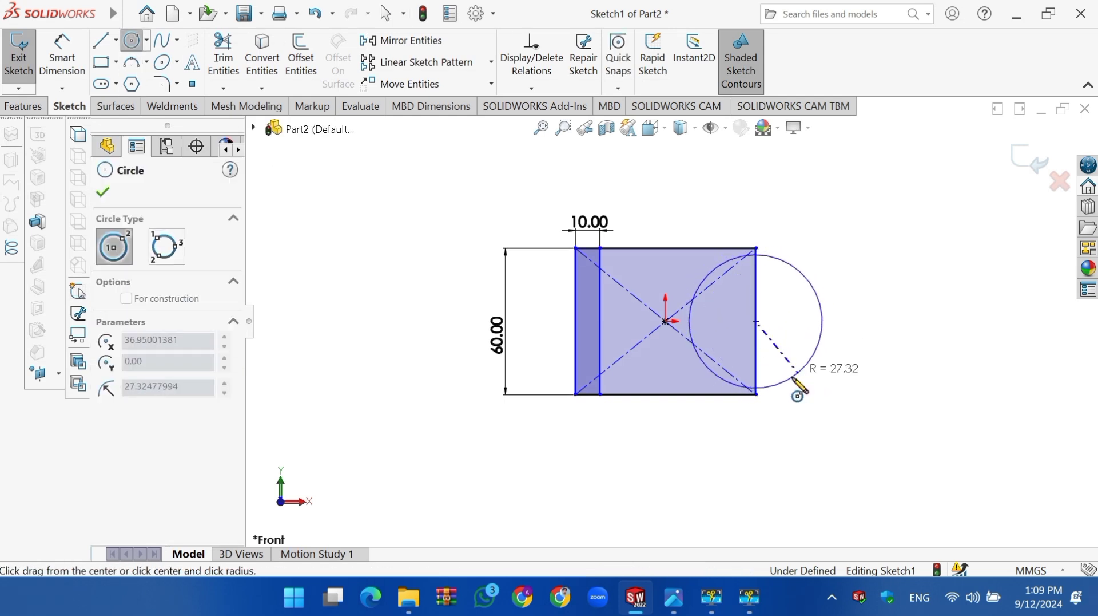
click(756, 394)
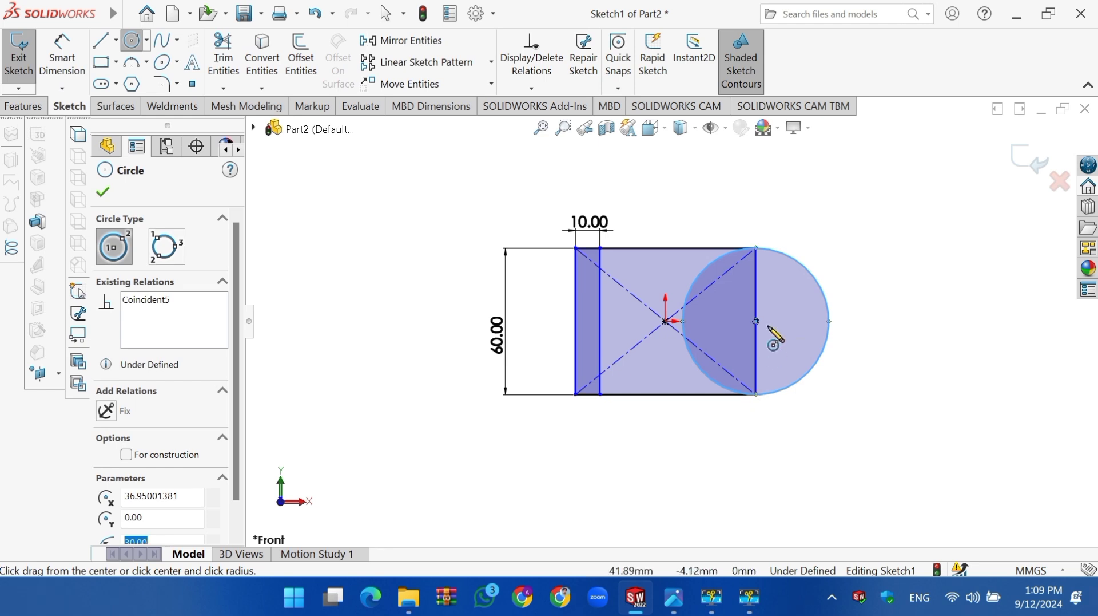
click(755, 321)
click(784, 337)
right_click(787, 343)
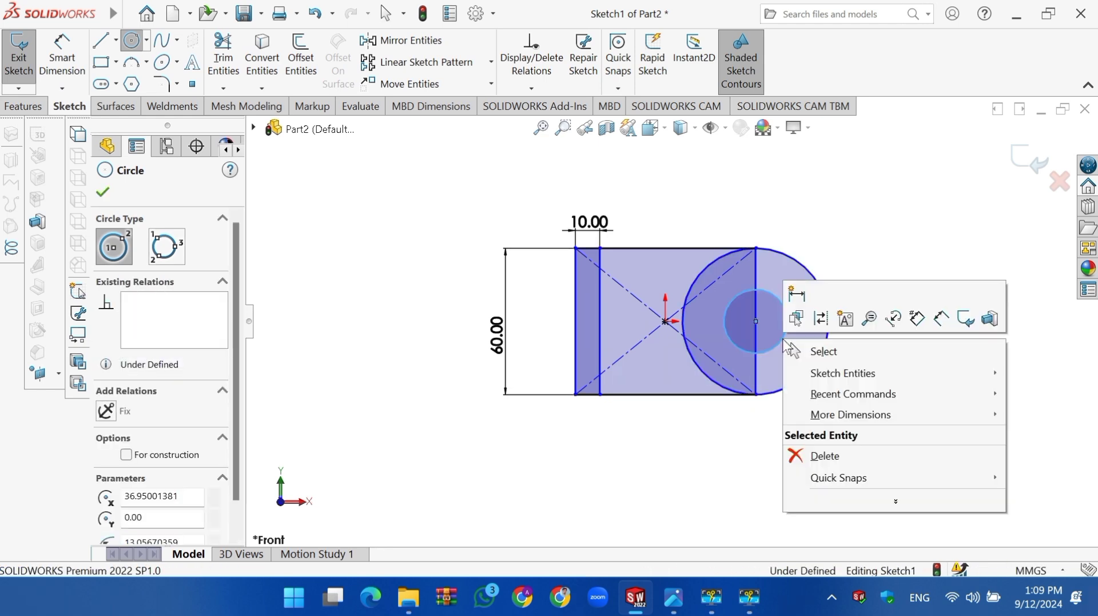
click(824, 350)
- Dimension the outer circle as driven Ø60 and the inner circle to Ø40
click(61, 57)
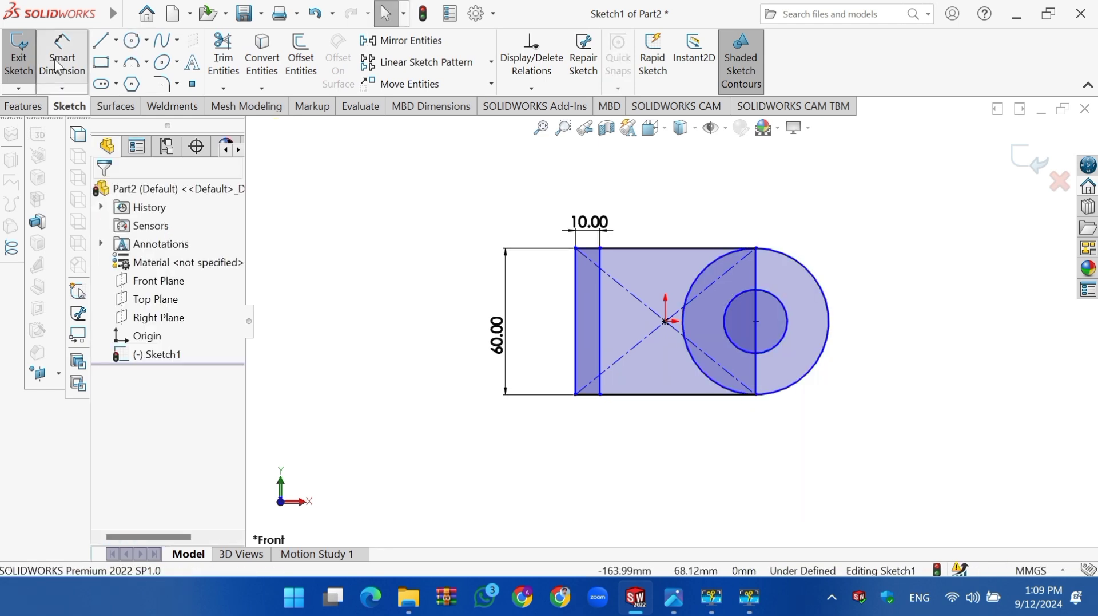
click(824, 291)
click(828, 243)
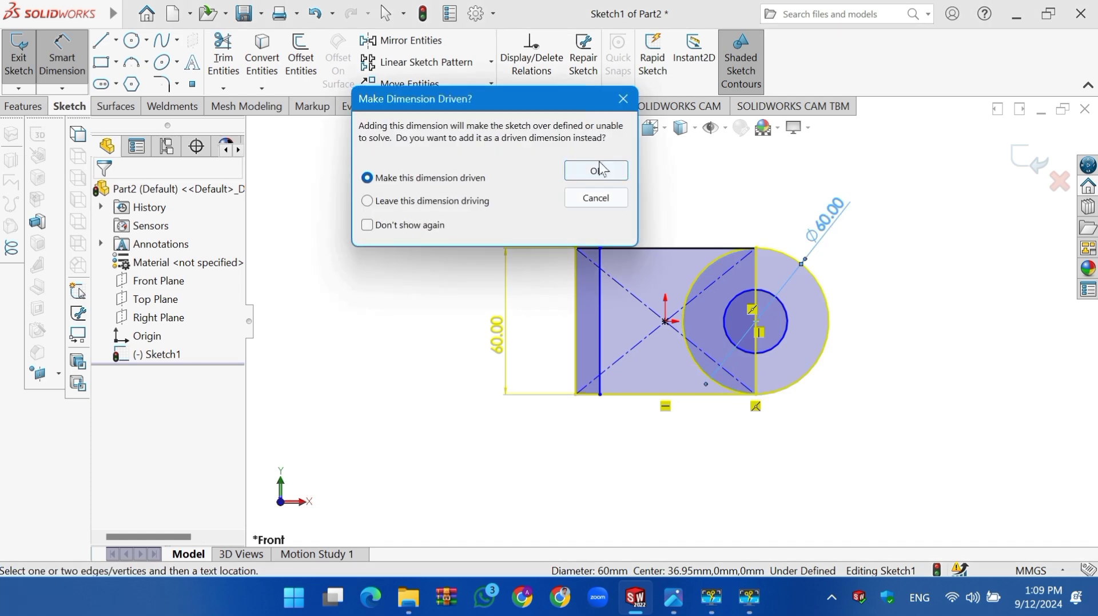
click(597, 172)
click(785, 343)
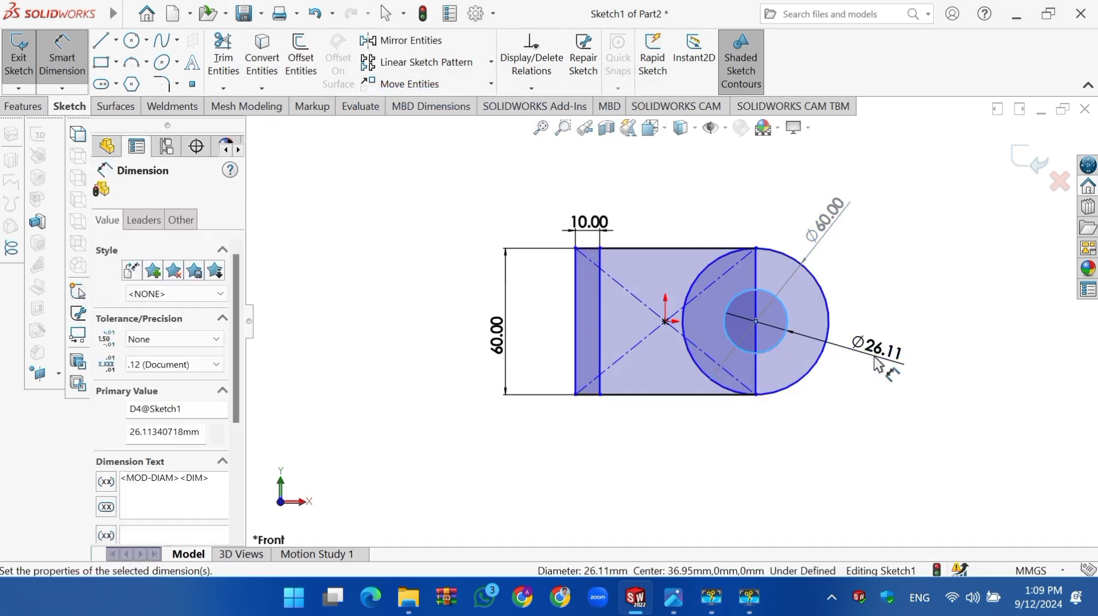
click(875, 355)
text(40)
key(Return)
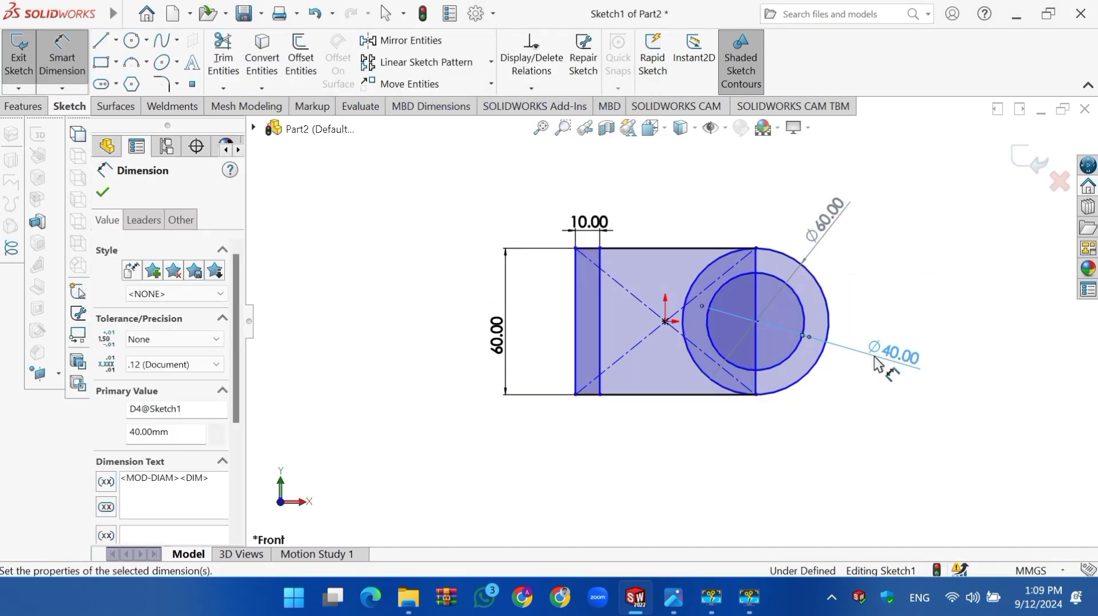
click(103, 192)
click(223, 57)
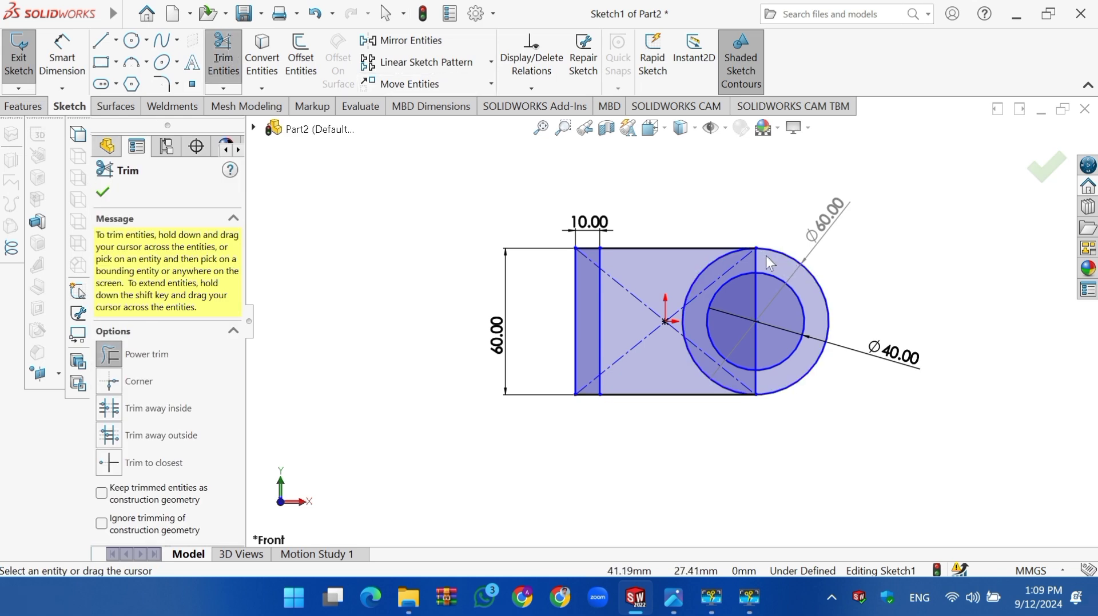
- Undo a mistaken trim of the outer circle and clear the selection
drag(767, 255, 749, 271)
key(ctrl+z)
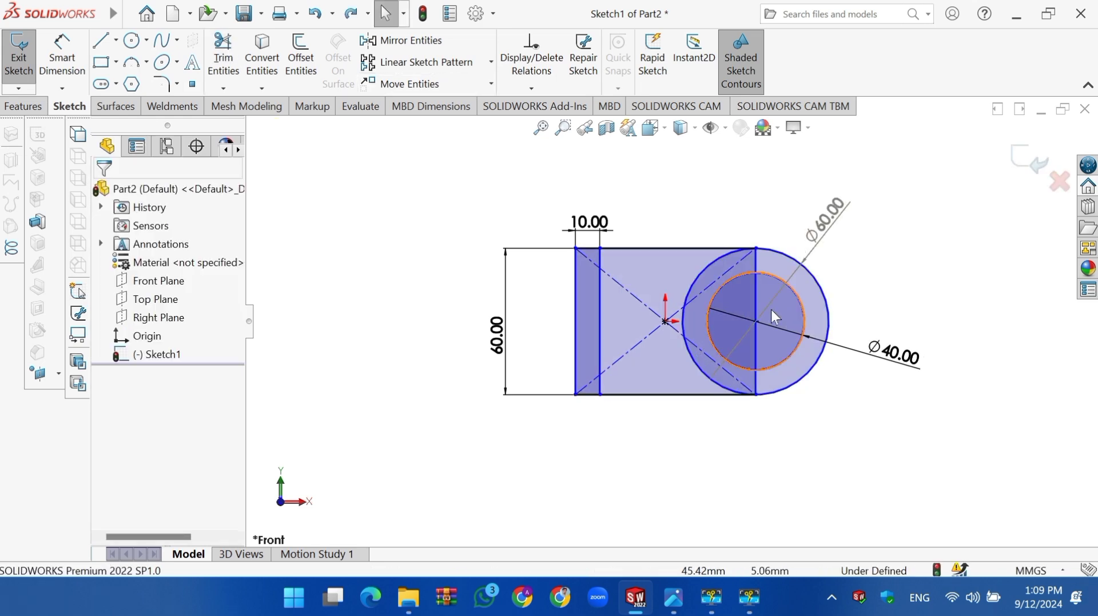
click(751, 296)
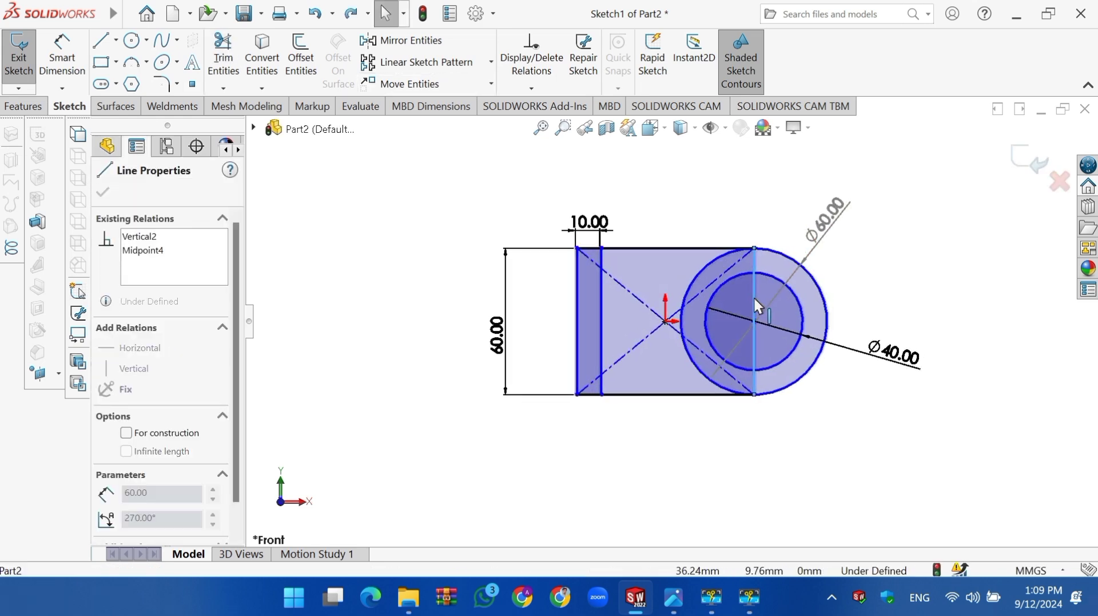
drag(751, 296, 729, 338)
click(692, 451)
right_click(691, 452)
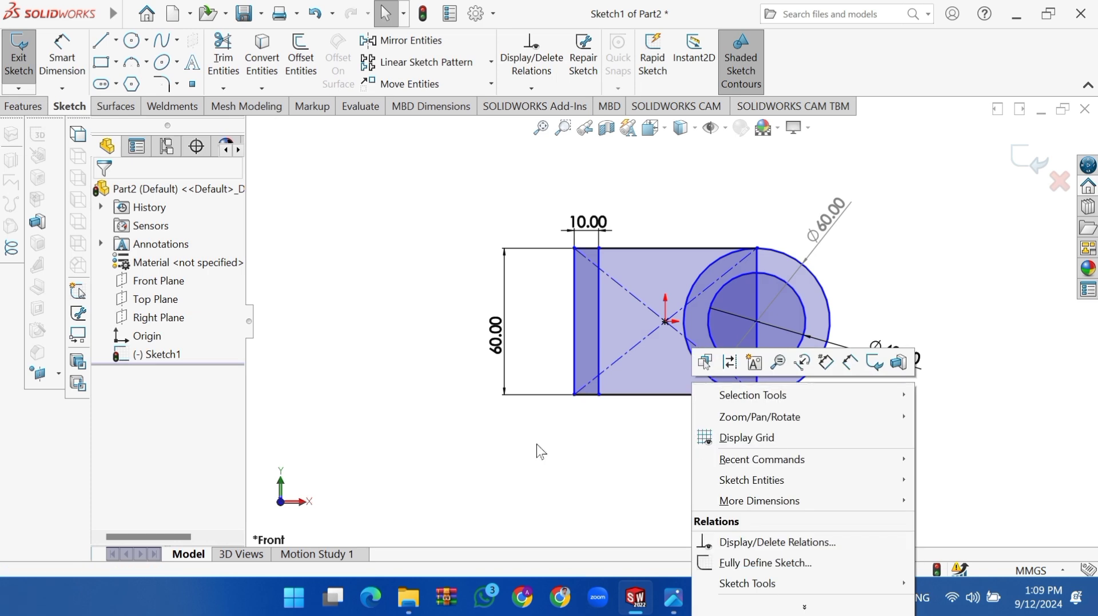
click(539, 448)
- Make the top and bottom edge lines tangent to the Ø60 circle
click(695, 248)
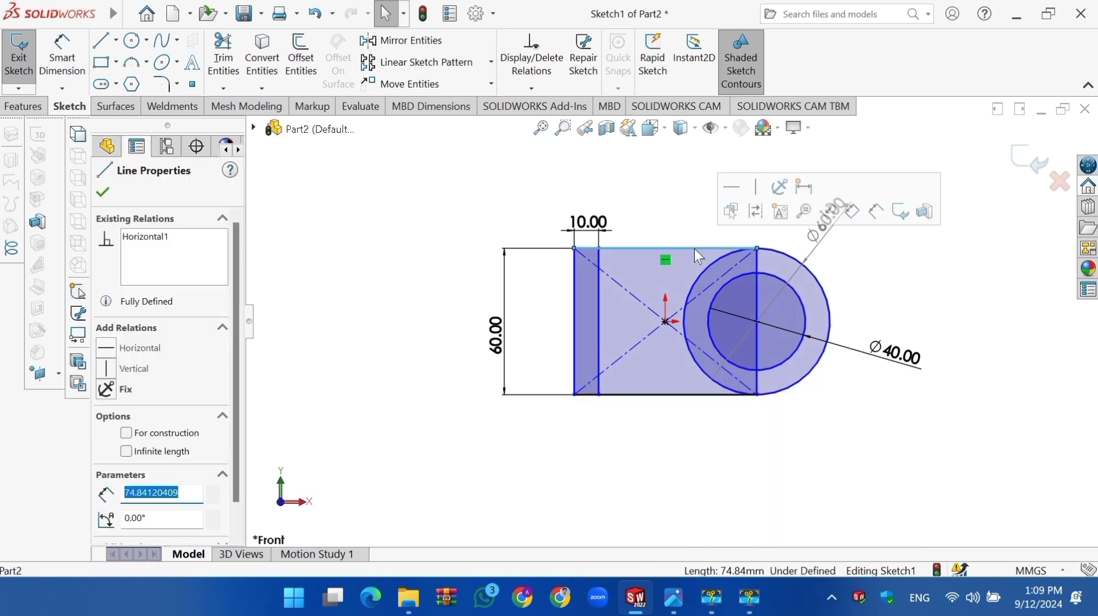
ctrl+click(775, 252)
click(107, 416)
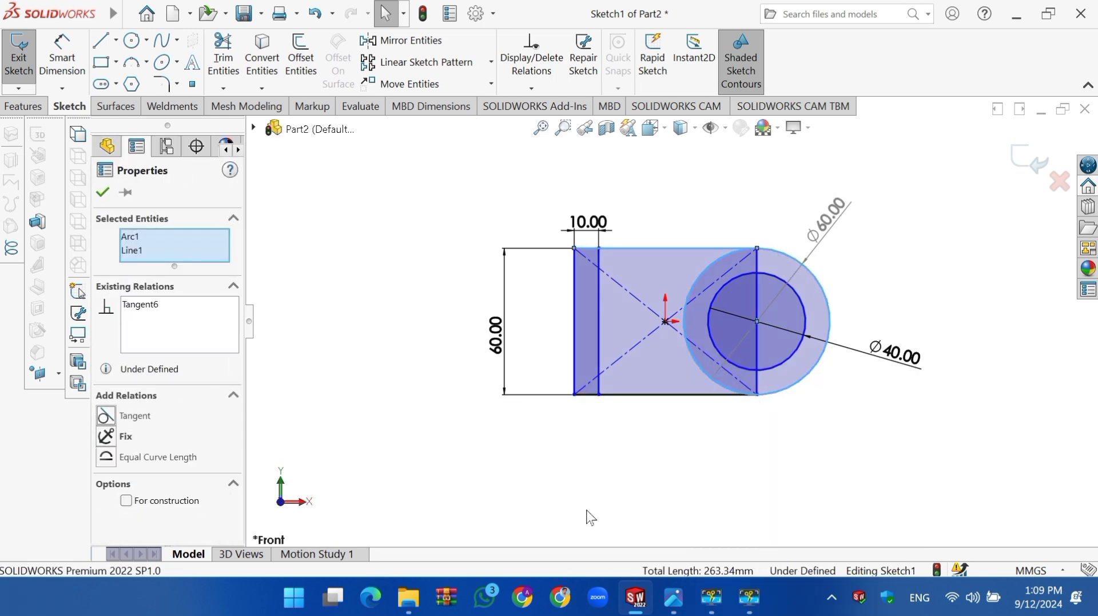
click(682, 395)
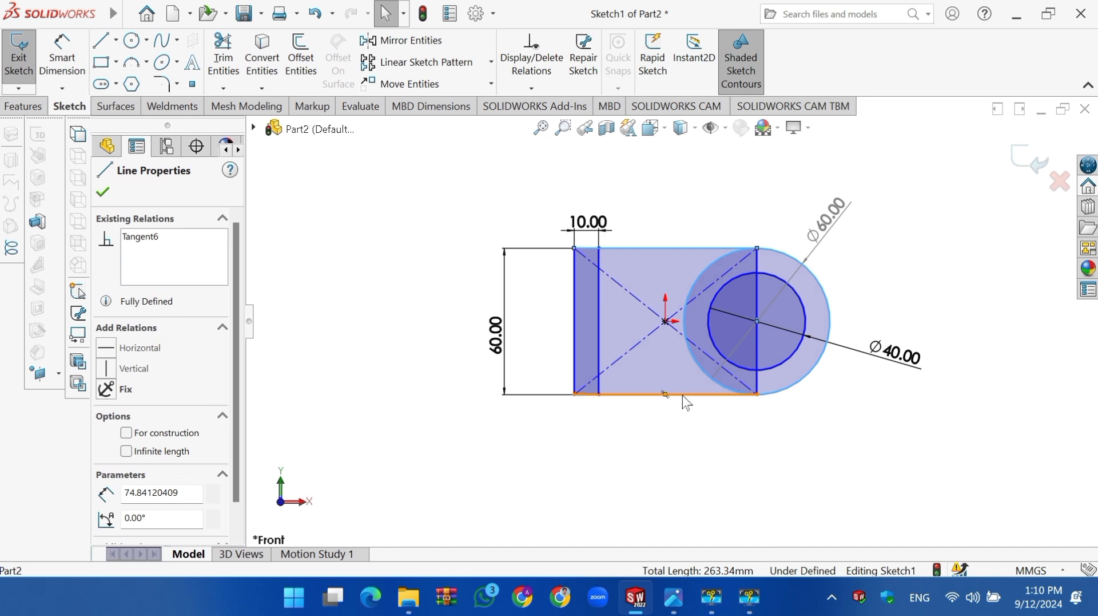
ctrl+click(779, 389)
click(107, 417)
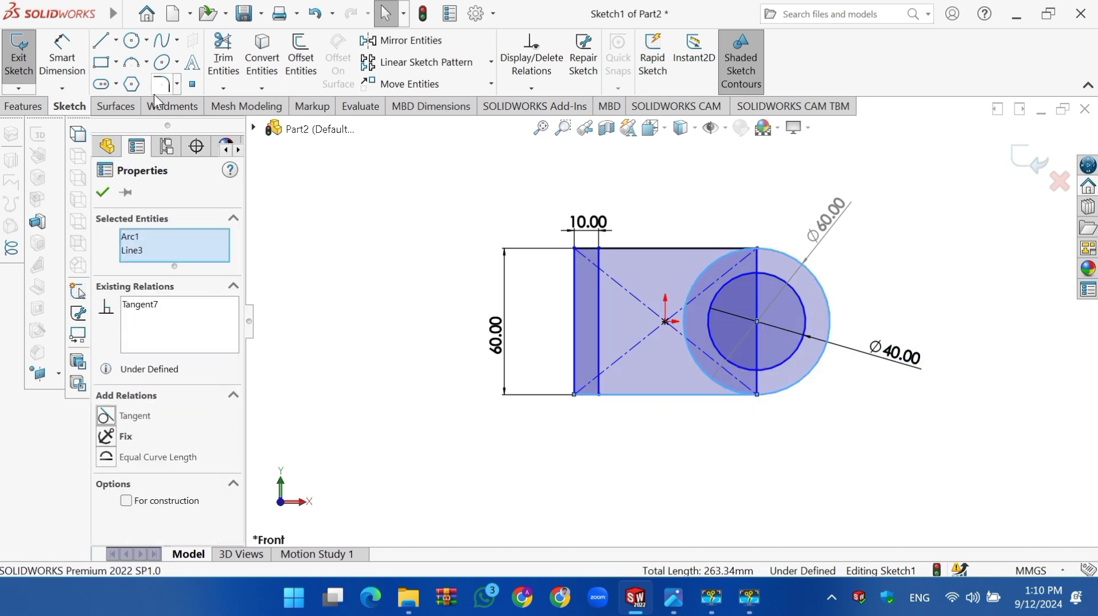
- Trim the vertical line inside the circle and the diagonal construction lines
click(223, 57)
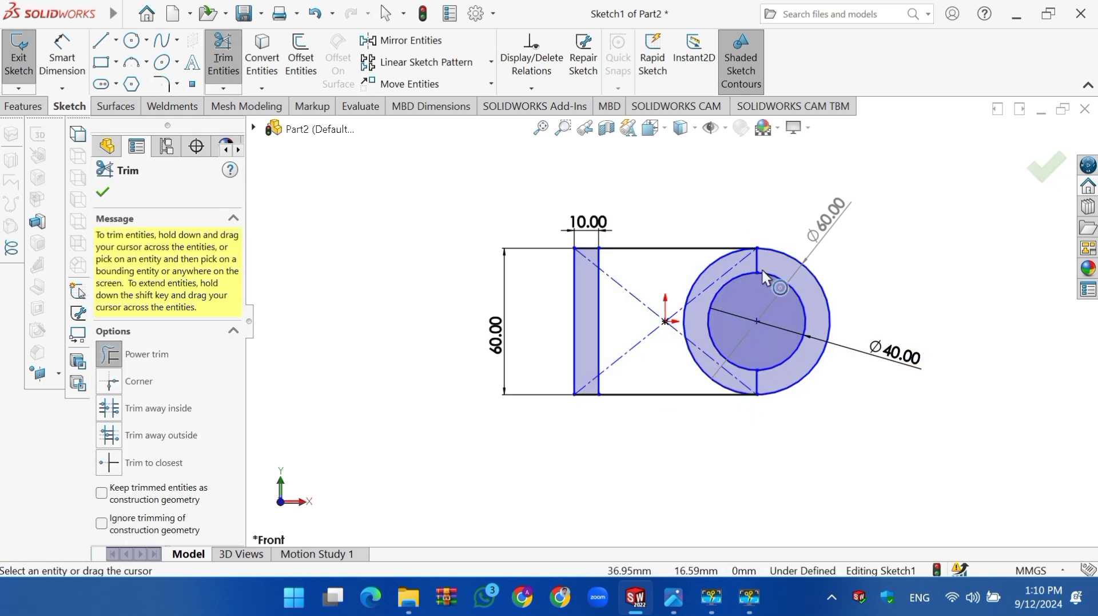
drag(753, 266, 764, 383)
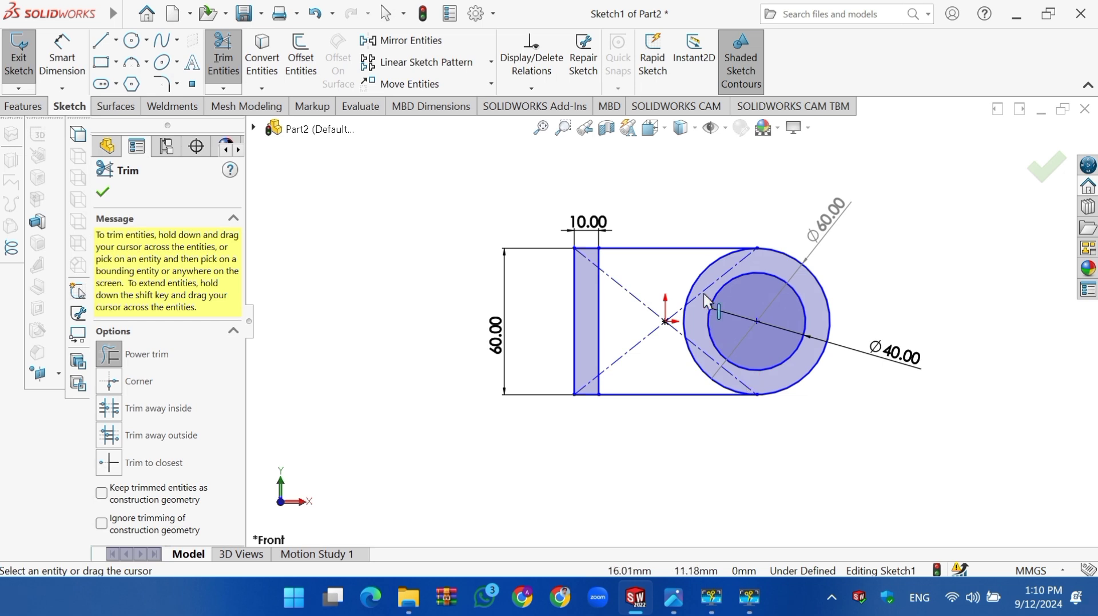
drag(650, 349, 648, 303)
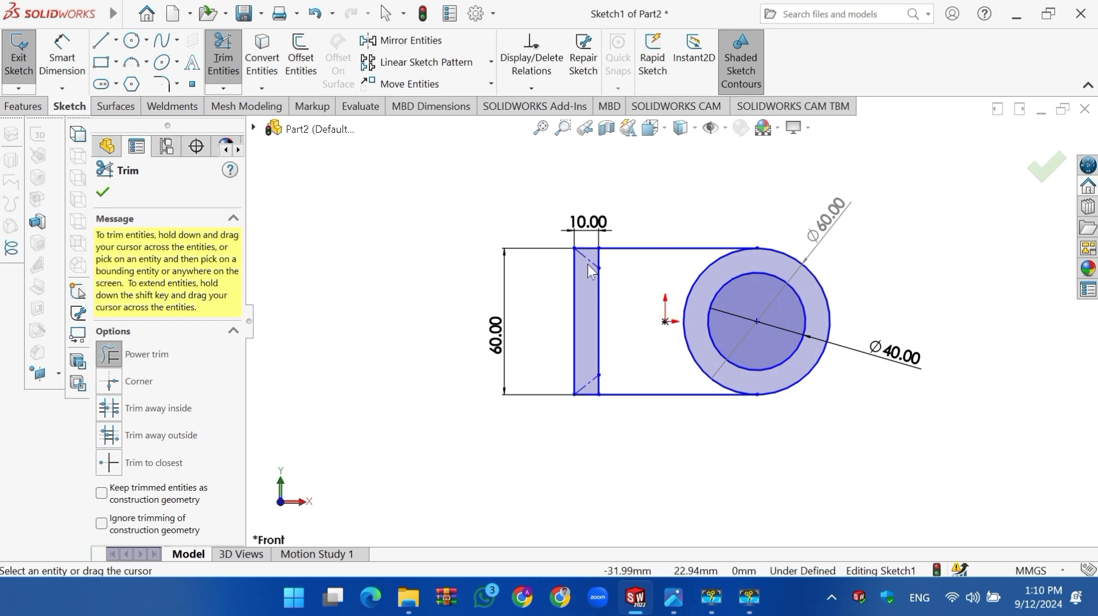
click(103, 193)
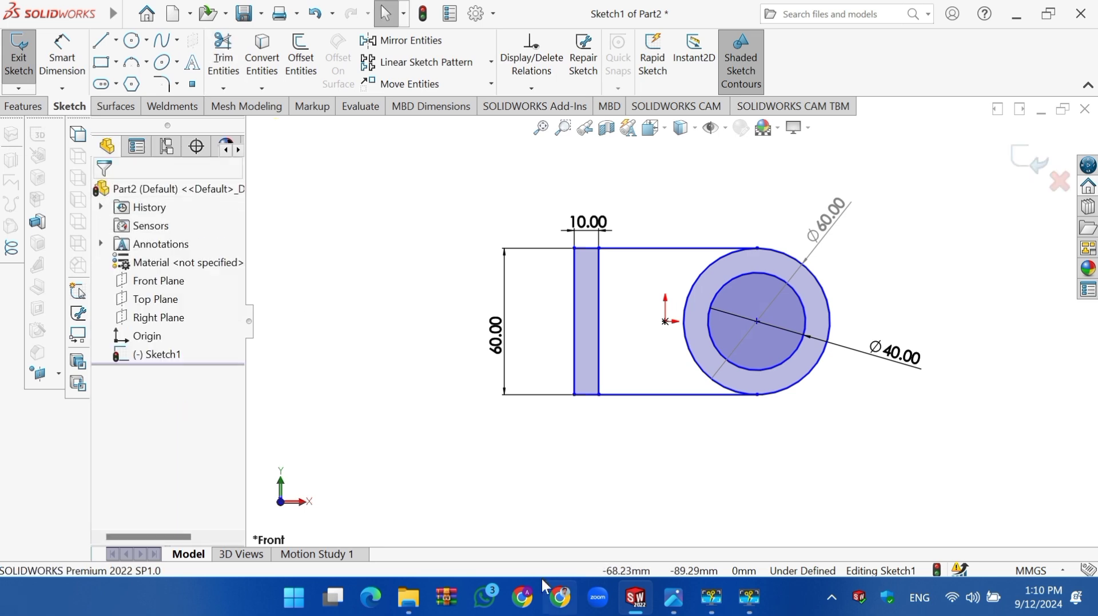
- After checking the reference drawing, draw a horizontal centerline rightward from the hole's top point
click(686, 514)
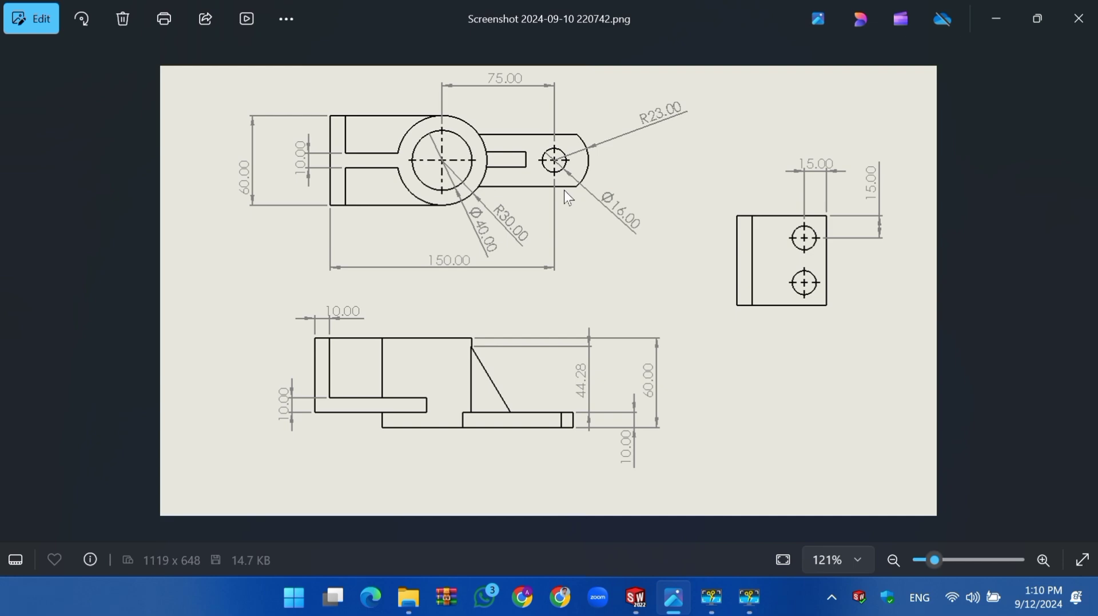
mouse_move(635, 596)
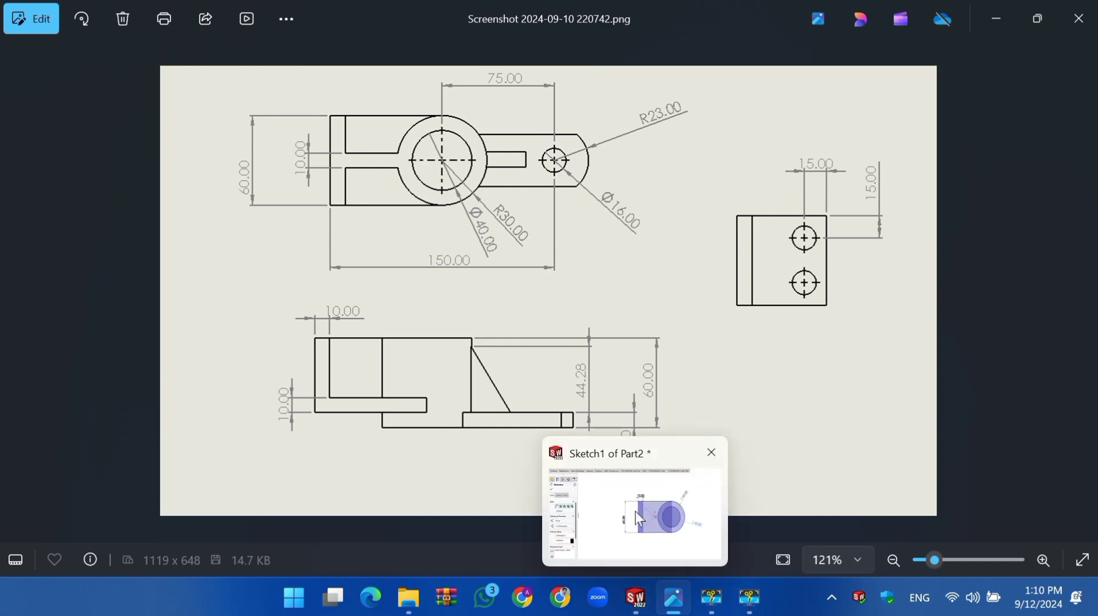
click(636, 510)
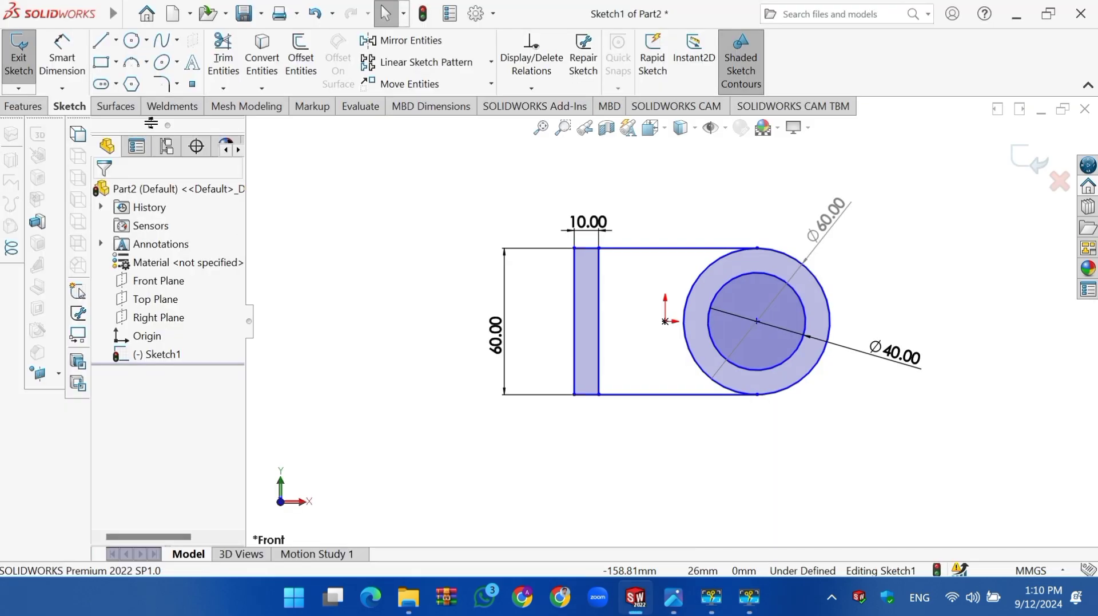
click(103, 41)
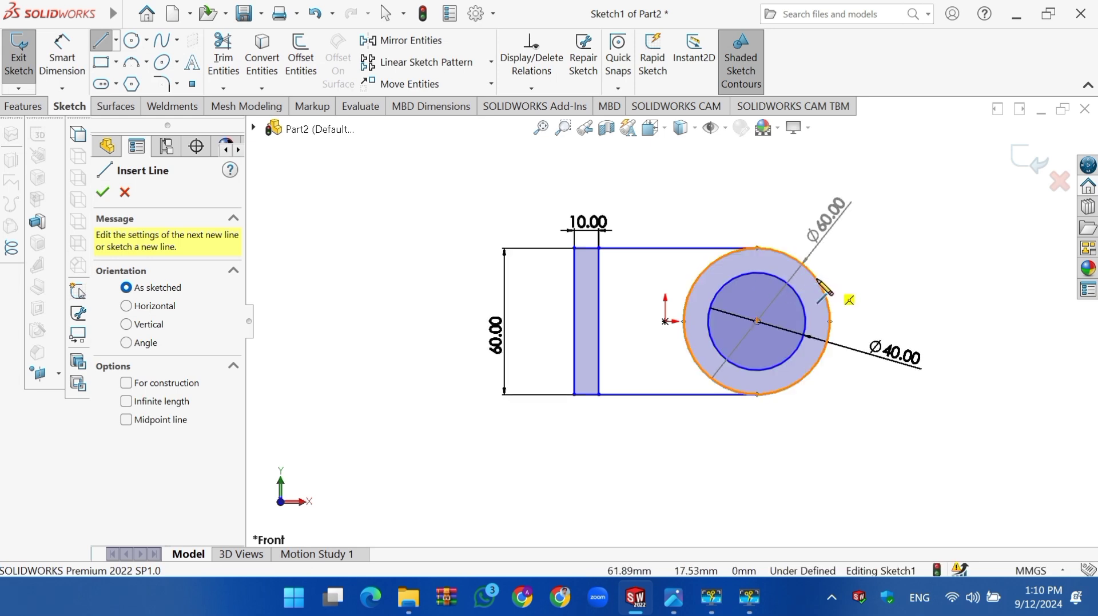
click(116, 41)
click(138, 83)
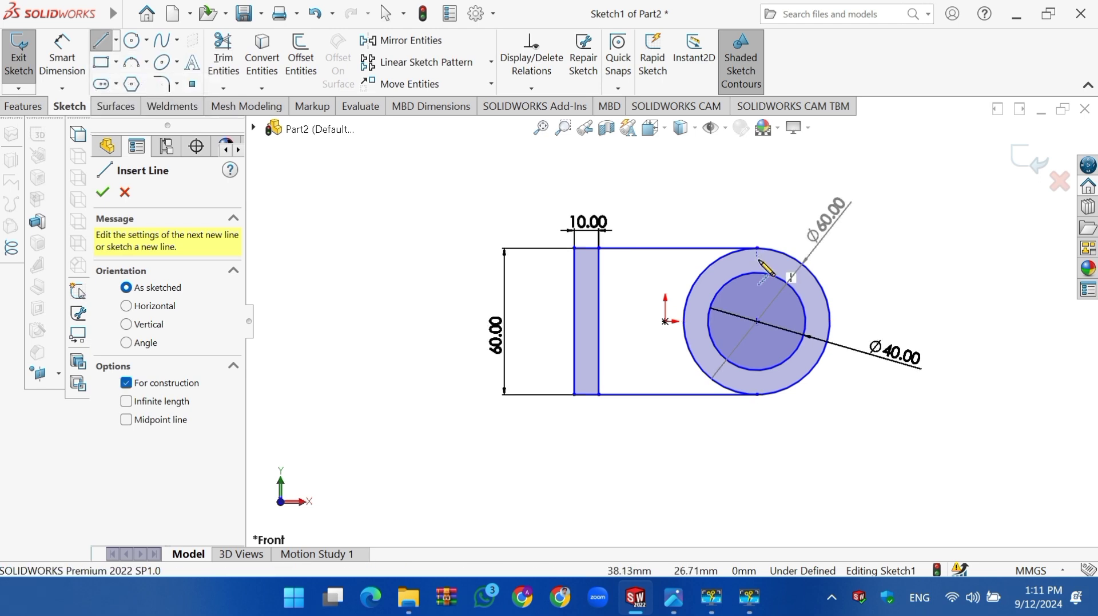
click(758, 273)
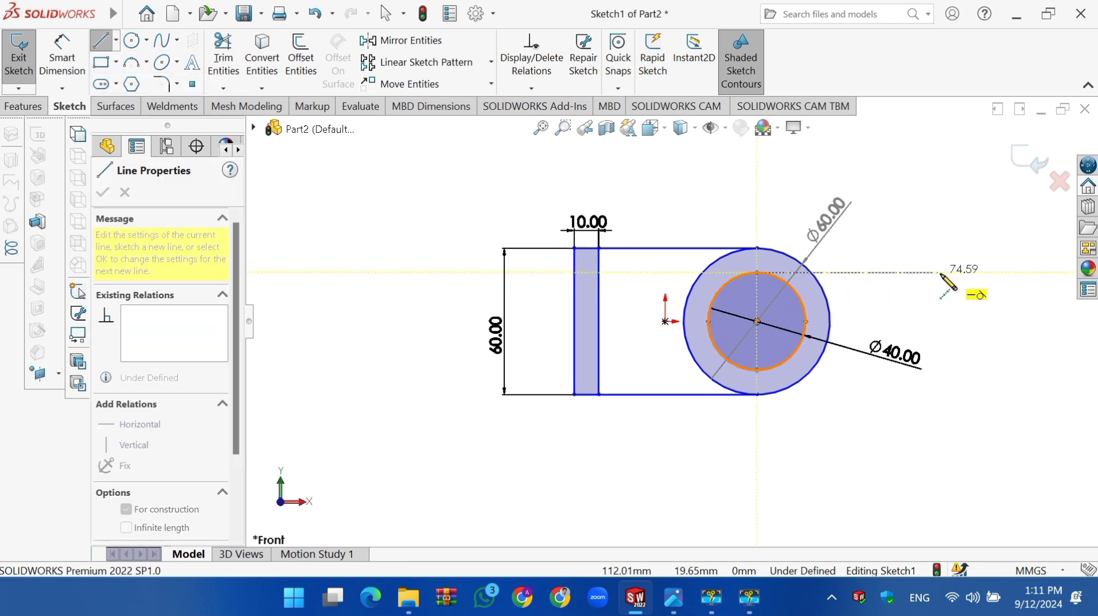
click(952, 272)
right_click(900, 272)
click(933, 284)
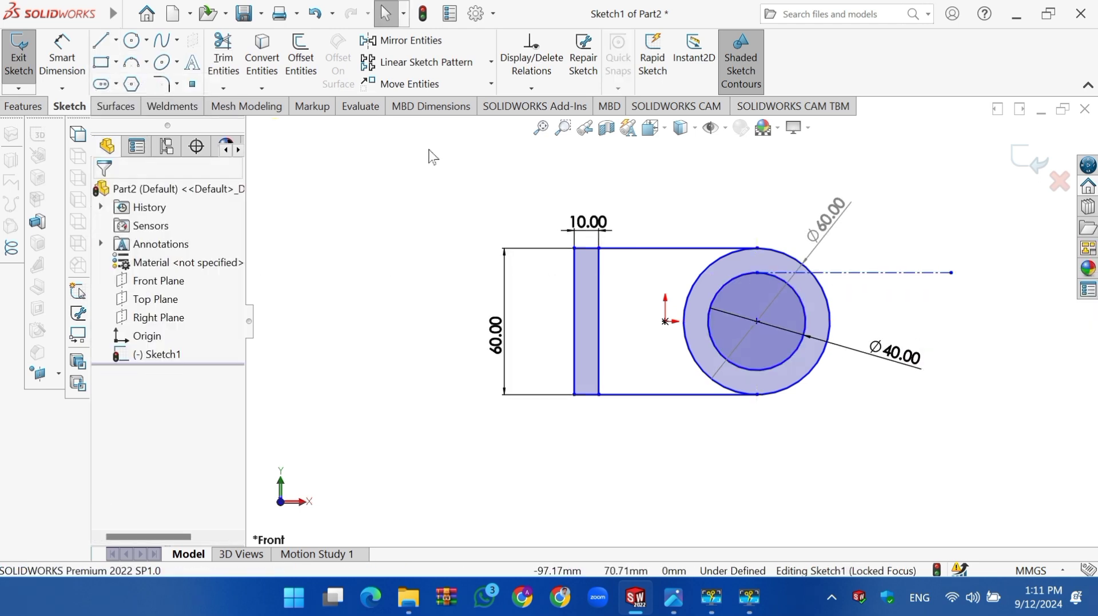
- Draw a second horizontal centerline rightward from the hole's bottom point
click(115, 41)
click(132, 84)
click(116, 40)
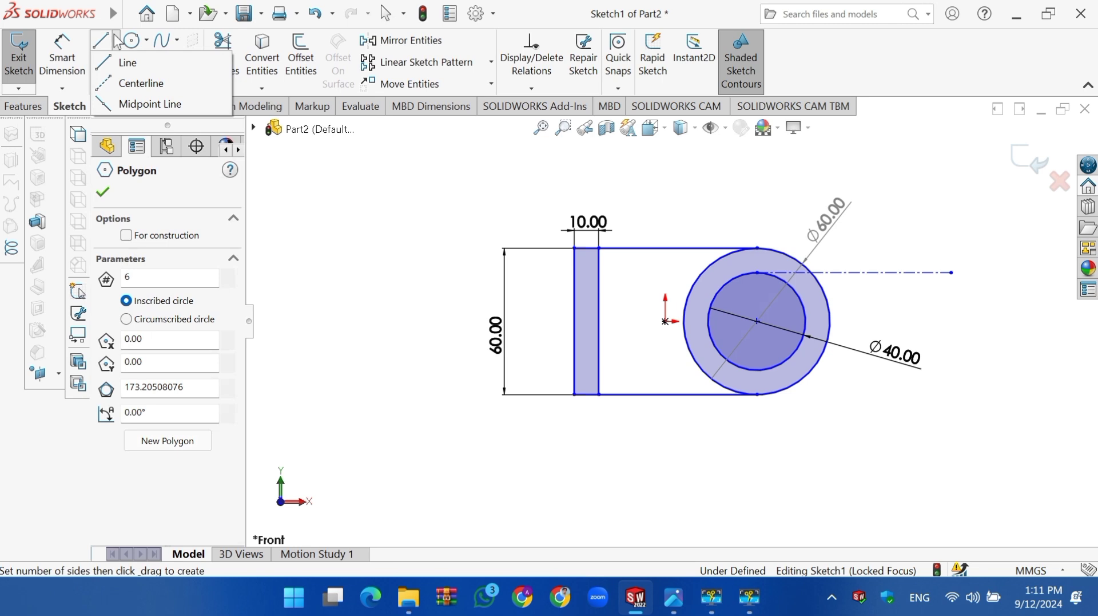
click(132, 83)
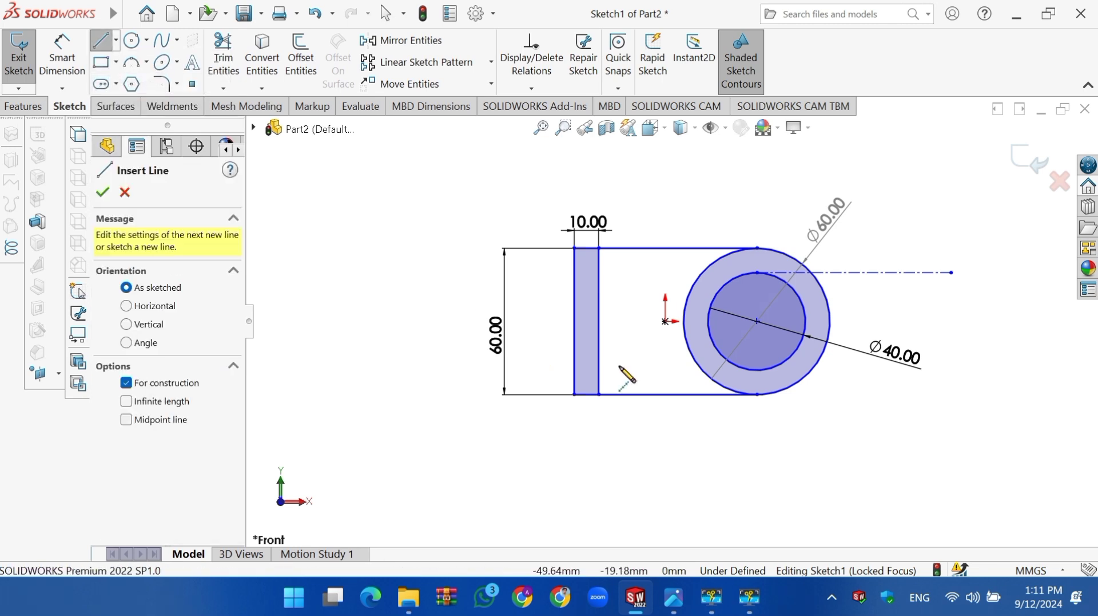
click(757, 370)
click(958, 371)
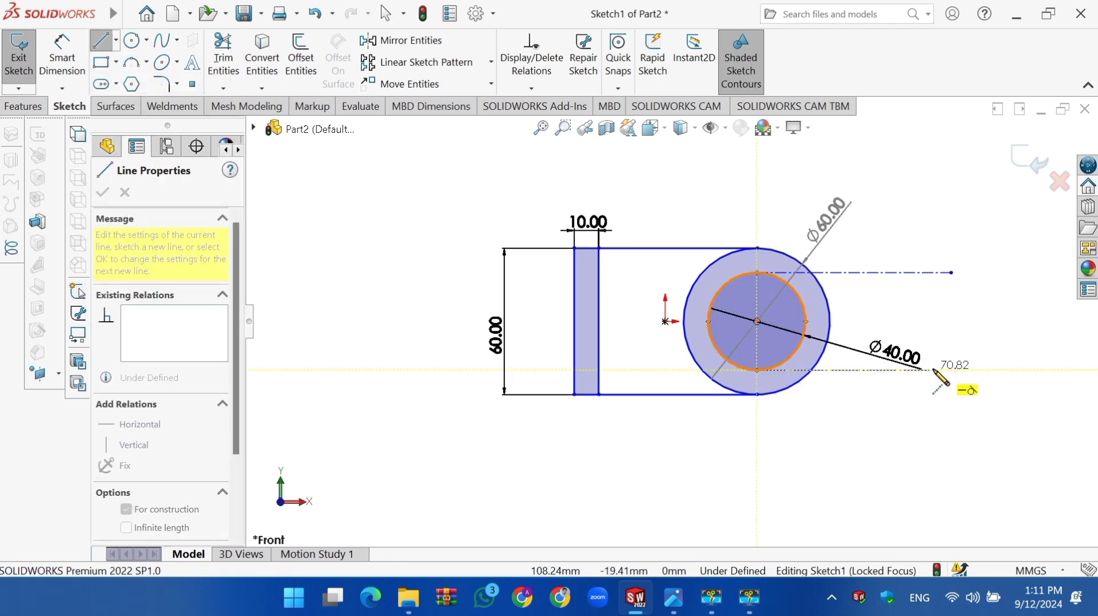
right_click(965, 377)
click(938, 380)
- Draw top and bottom arm lines from the outer circle, level with the hole's top and bottom
click(100, 42)
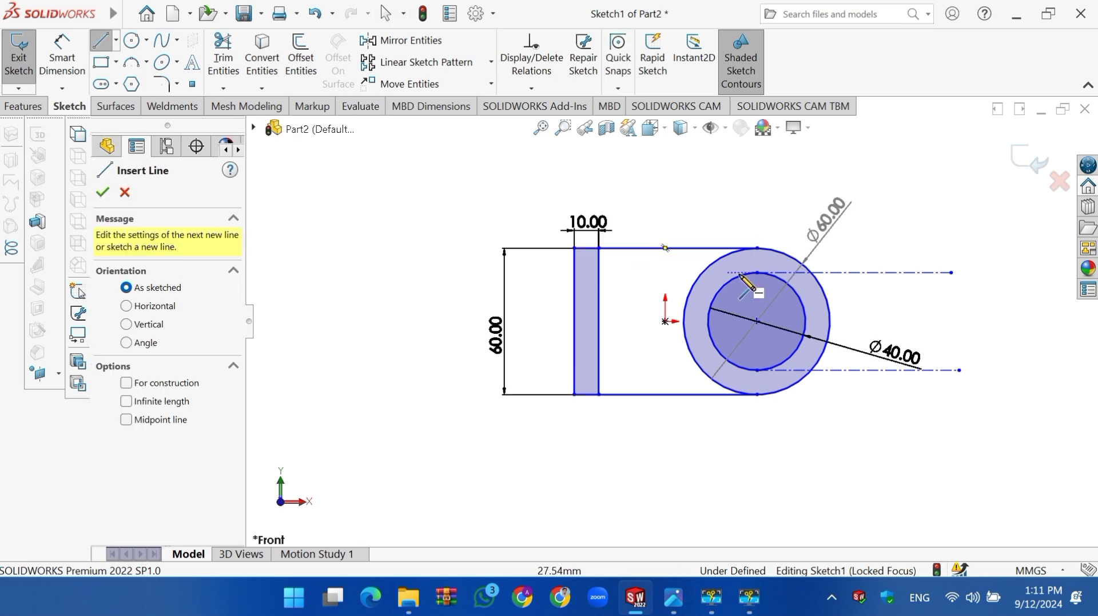
click(811, 273)
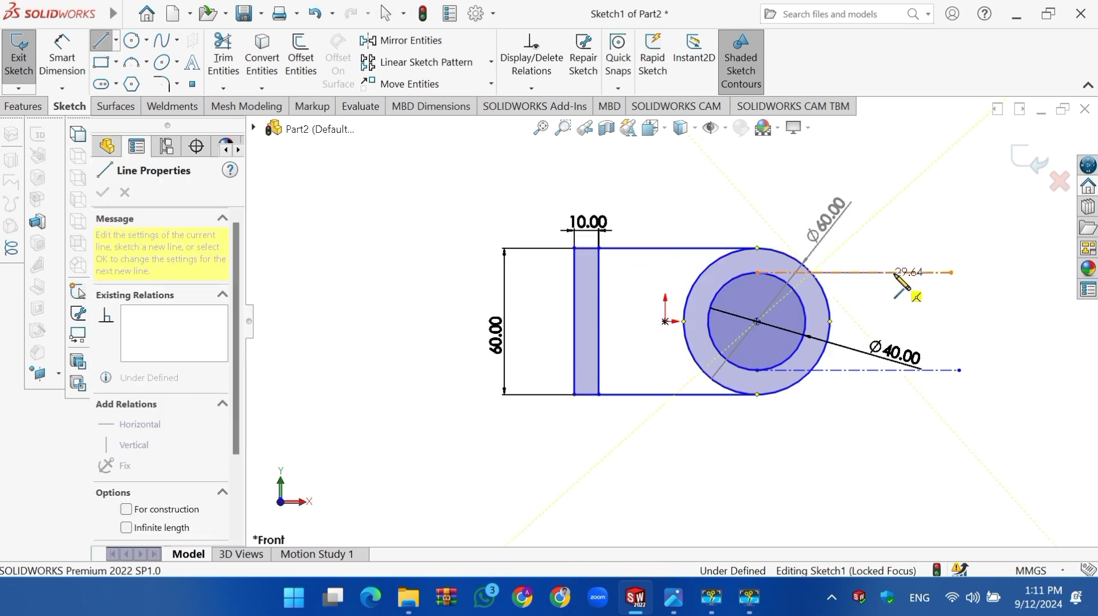
click(984, 272)
right_click(984, 273)
click(939, 285)
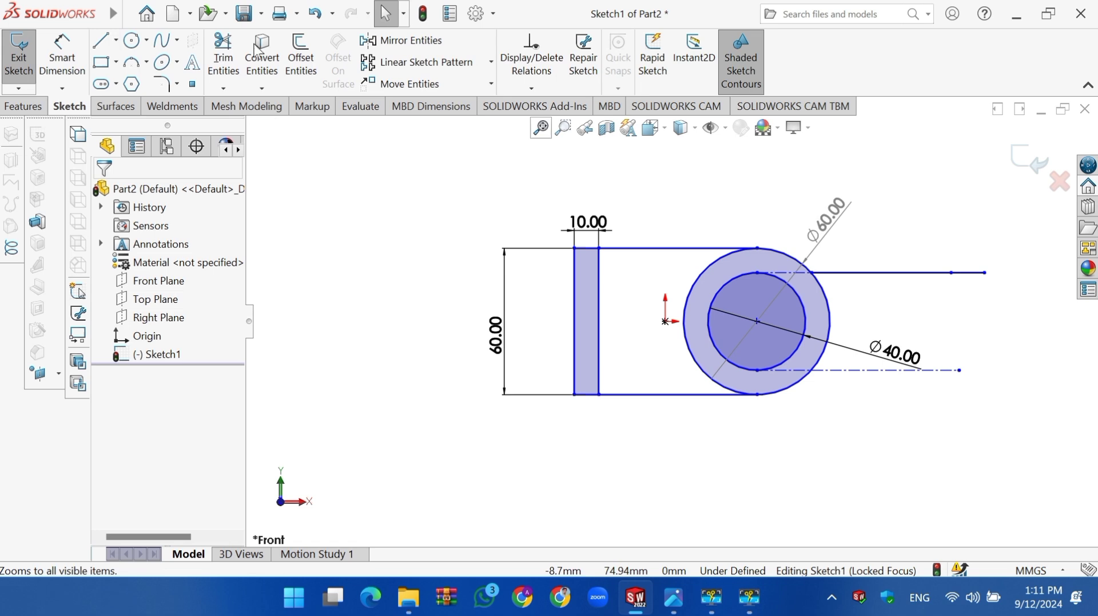
click(111, 41)
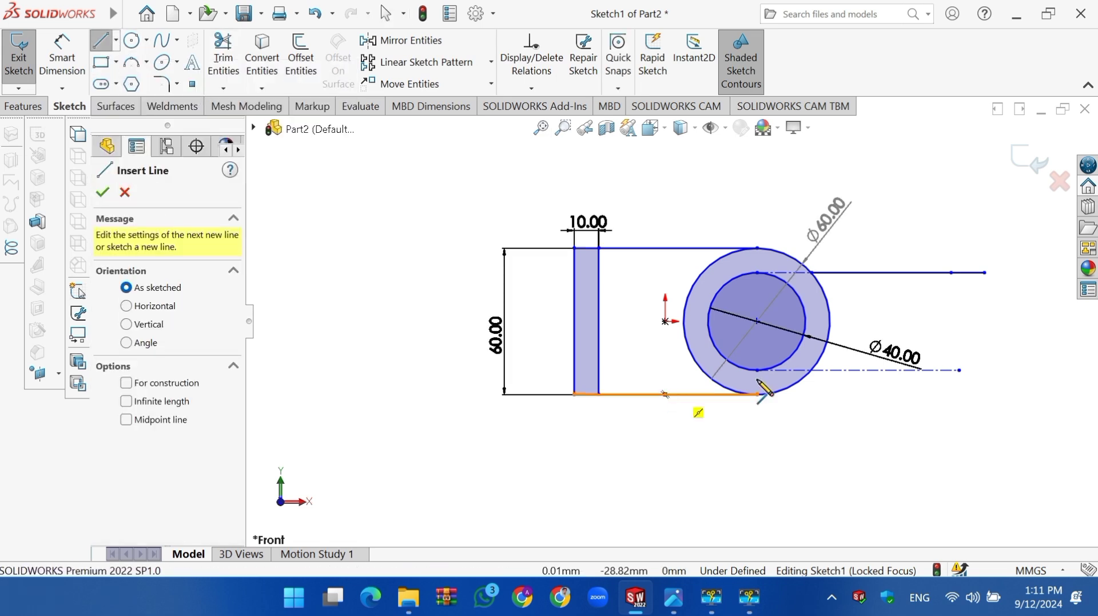
click(811, 370)
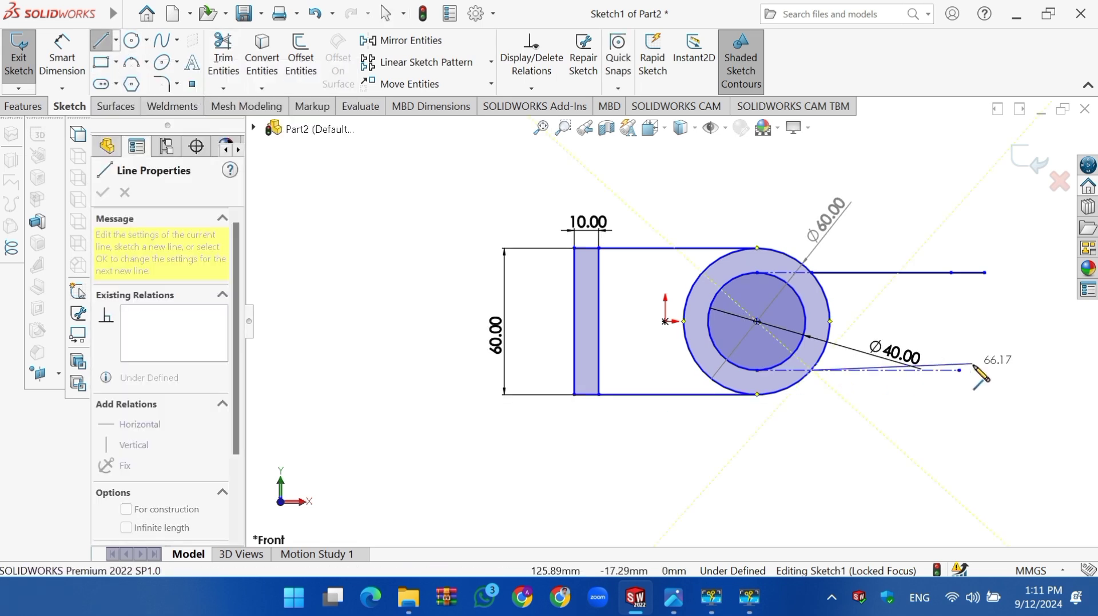
click(984, 370)
right_click(984, 371)
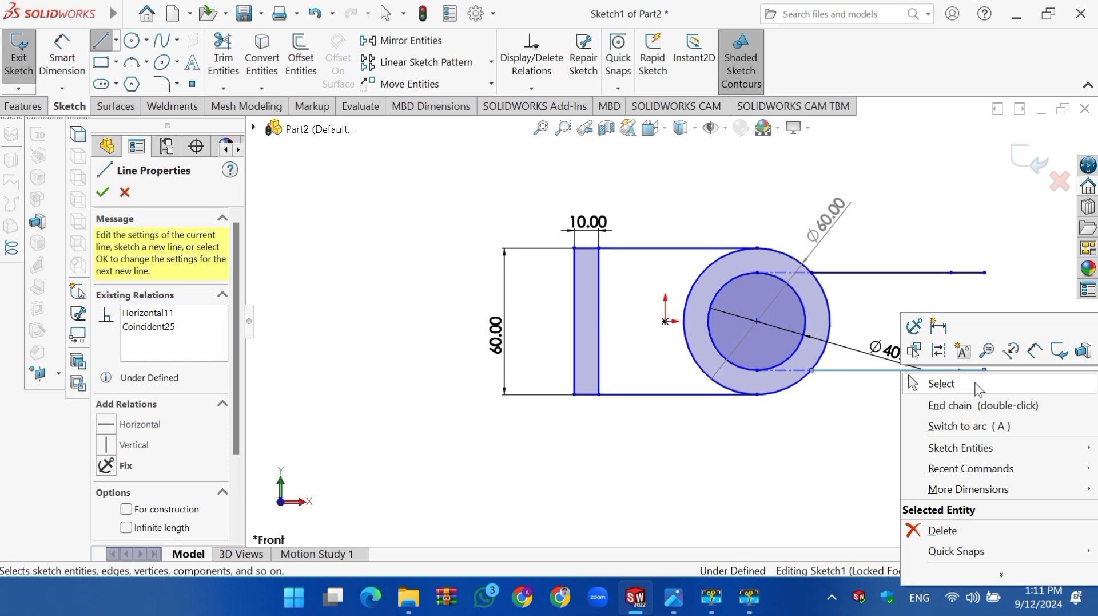
click(941, 383)
- Close the arm's right end with a three-point arc joining the two lines
click(137, 64)
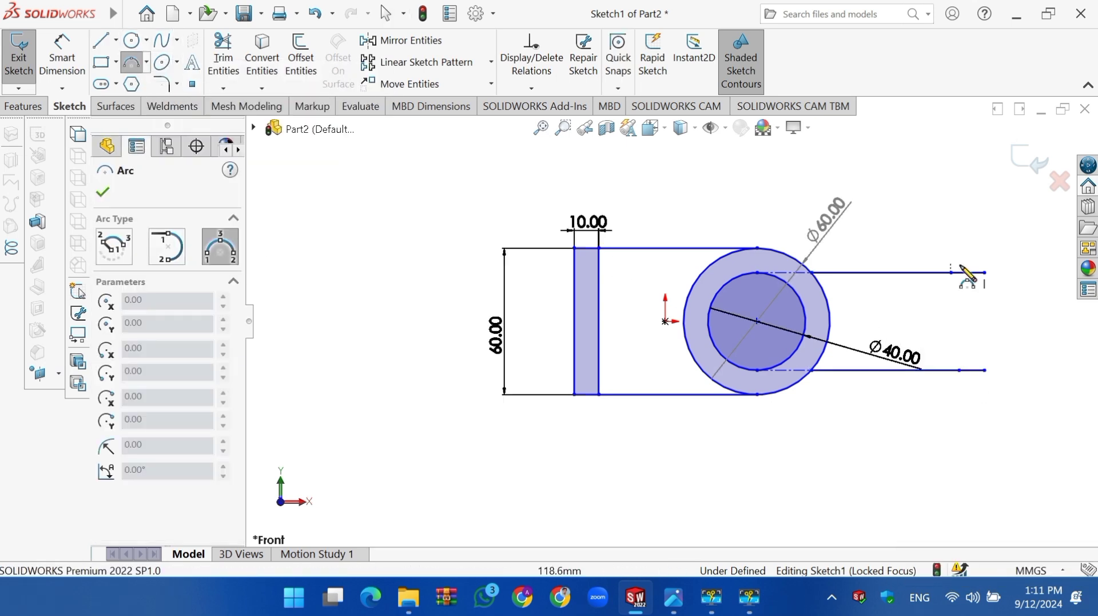
click(985, 272)
click(985, 370)
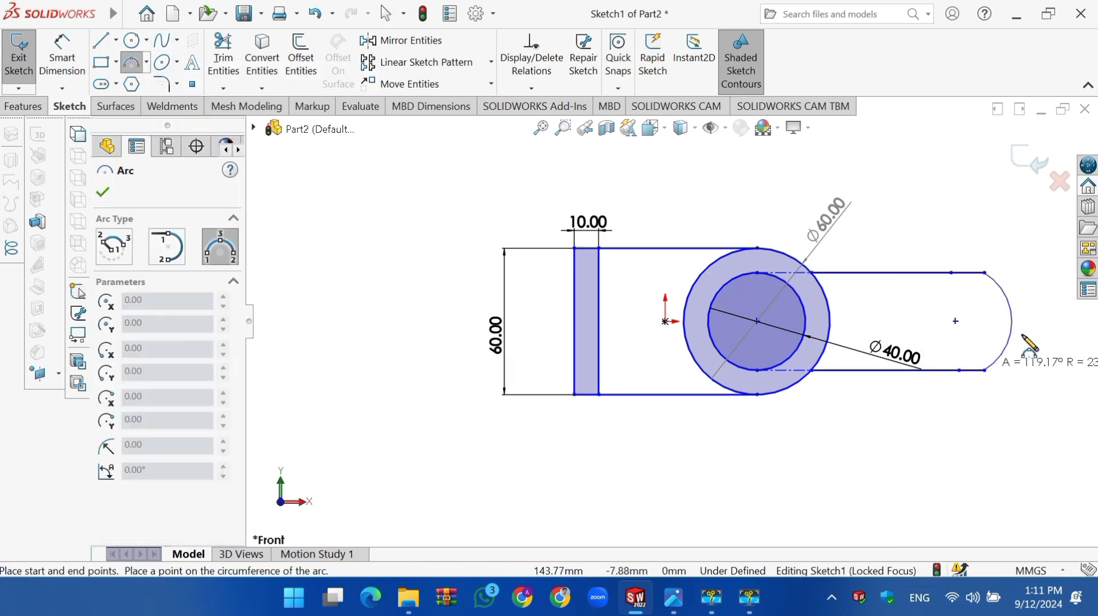
click(1024, 332)
right_click(1024, 332)
click(947, 348)
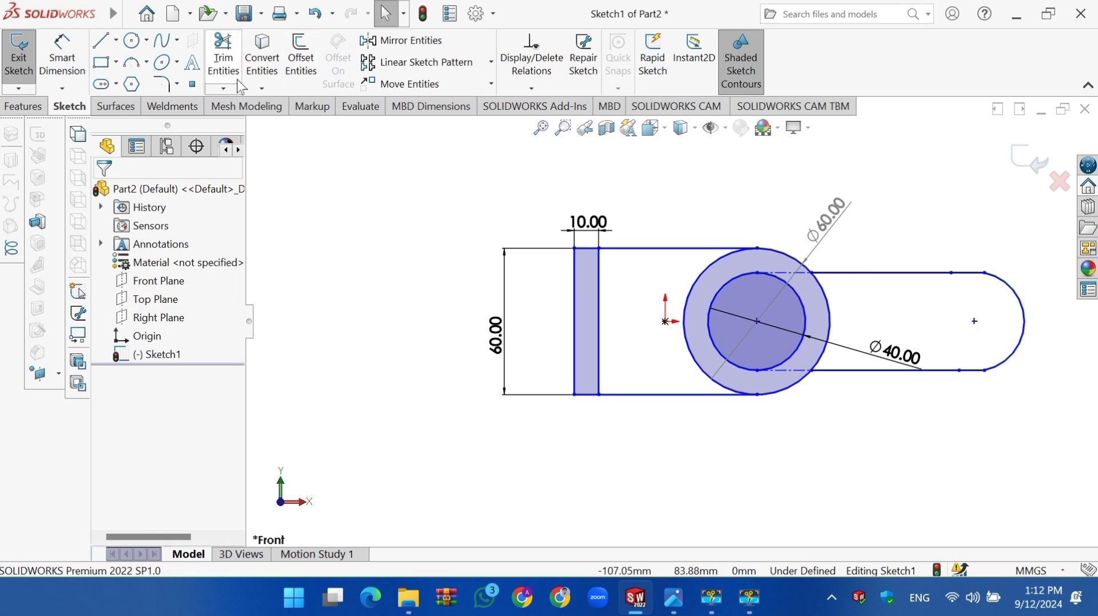
- Draw a small hole circle at the right end and compare with the reference drawing
click(133, 44)
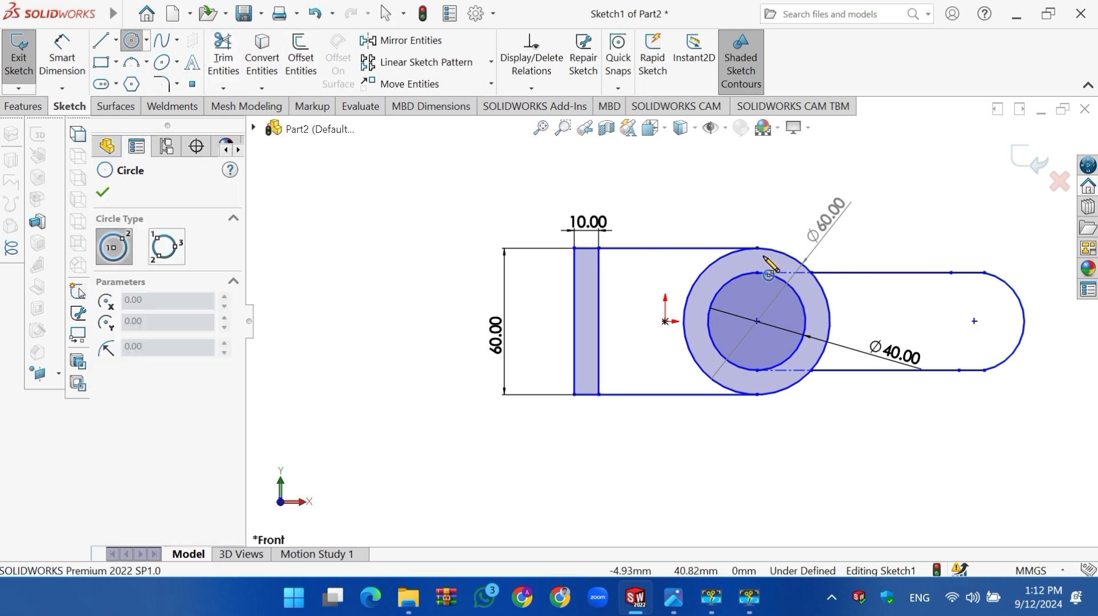
click(975, 320)
click(1003, 325)
right_click(1002, 325)
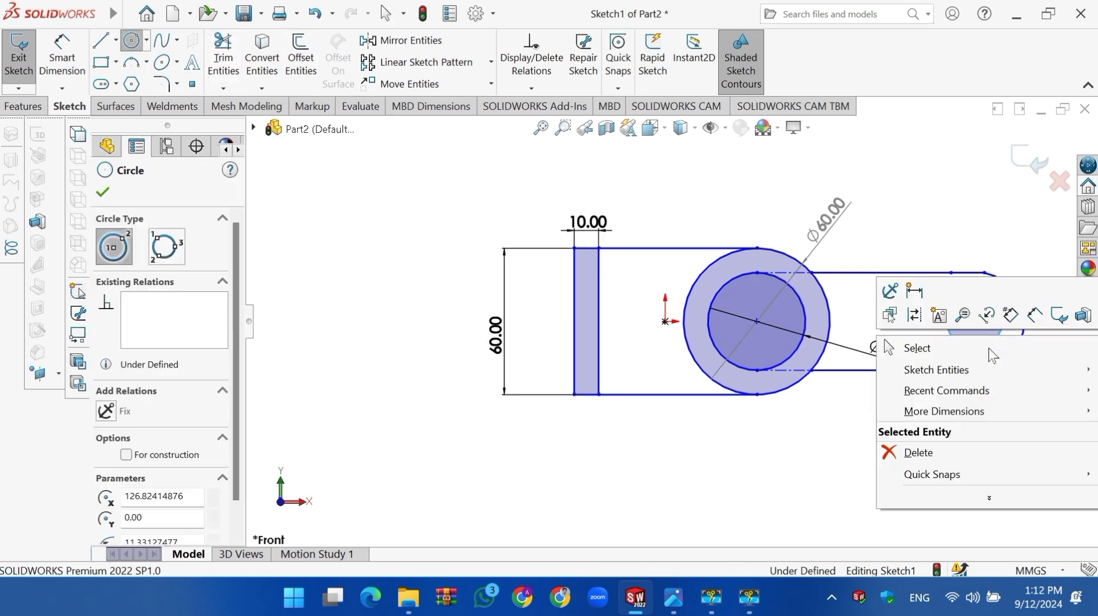
click(930, 347)
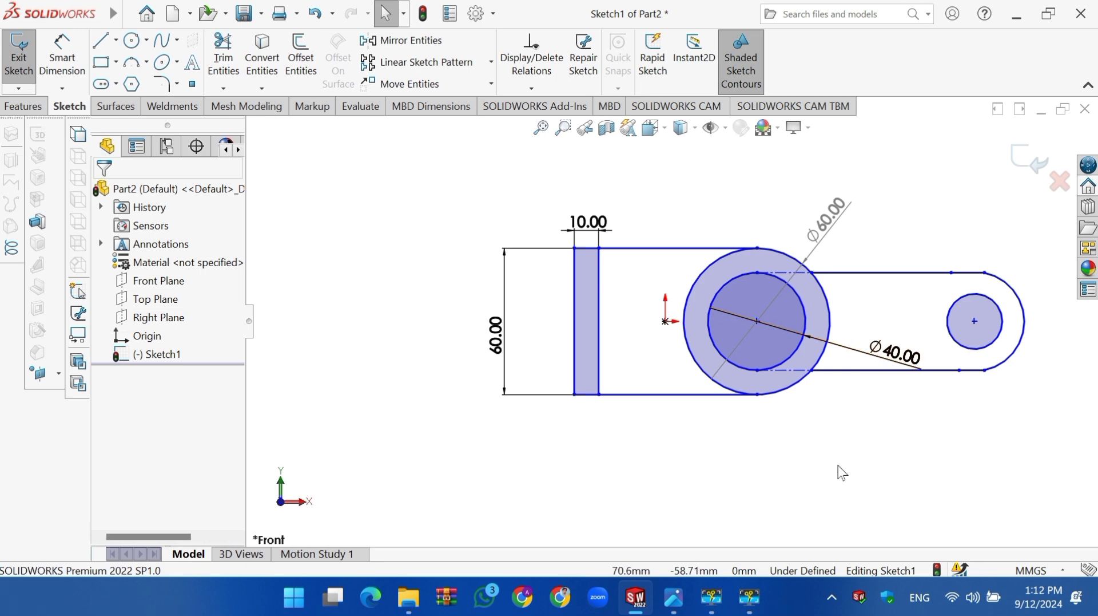
mouse_move(674, 596)
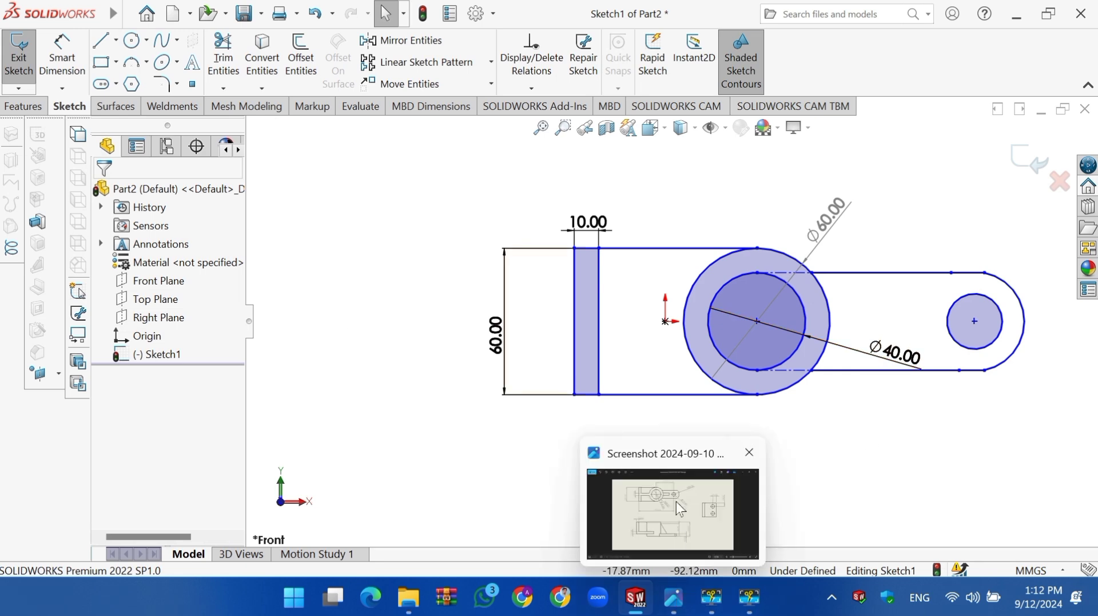
click(676, 501)
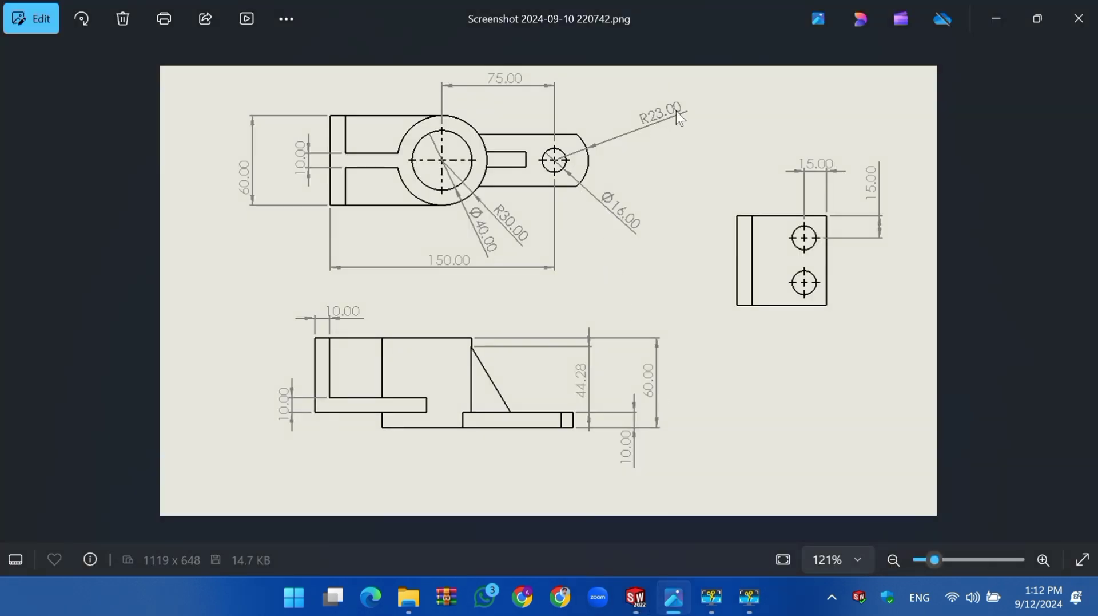
mouse_move(635, 596)
click(658, 510)
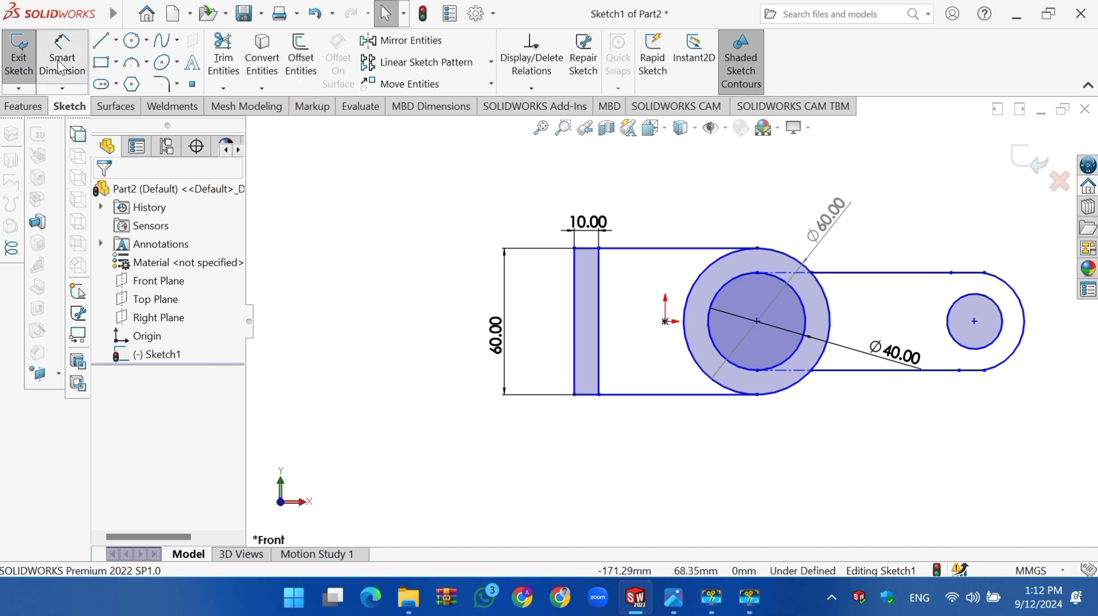
- Dimension the end hole to Ø16 and the end arc to R23, then recheck the reference drawing
click(996, 341)
click(1010, 403)
text(1)
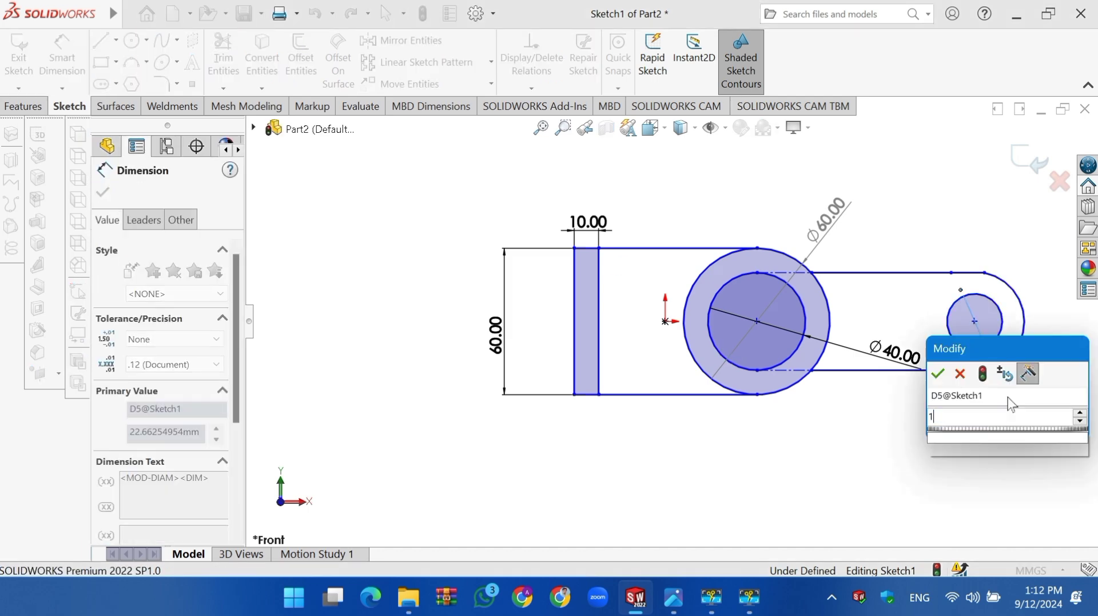
text(6mm)
key(Return)
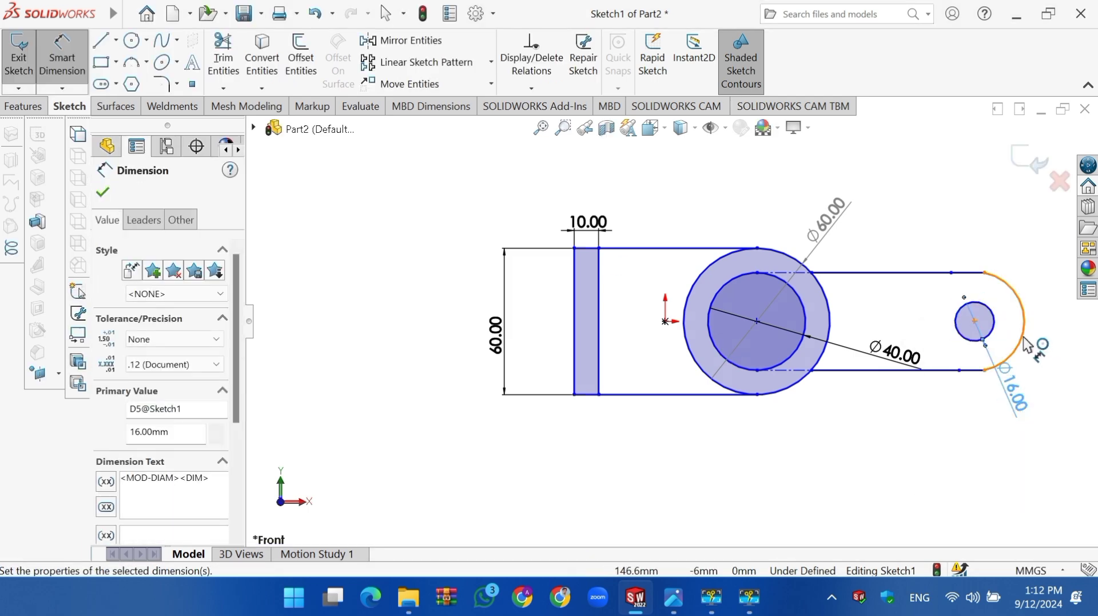
click(1021, 340)
click(1046, 273)
text(23)
key(Return)
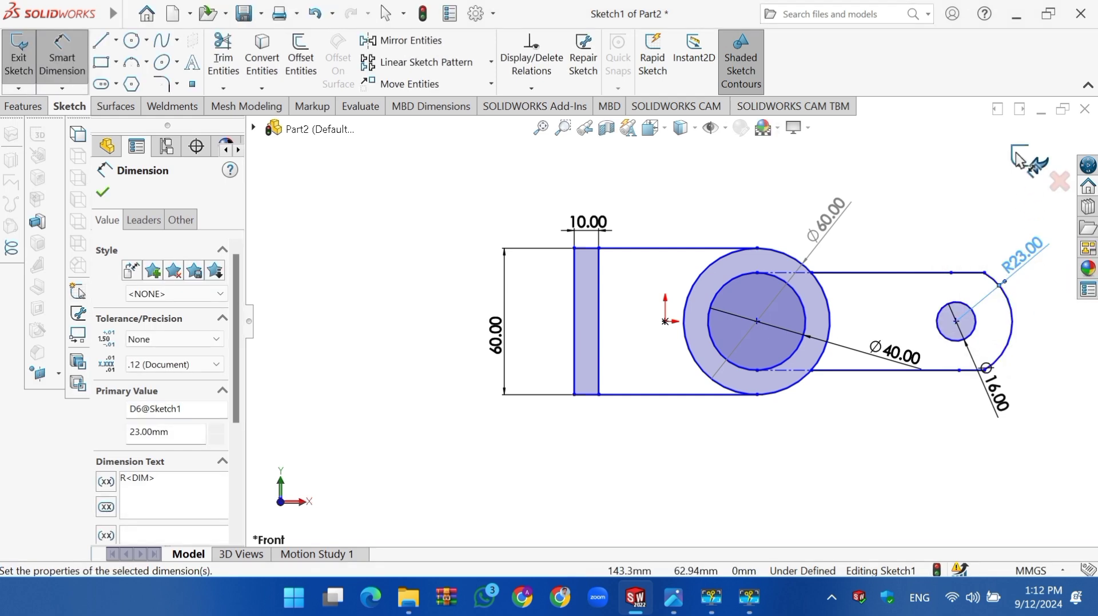
key(Escape)
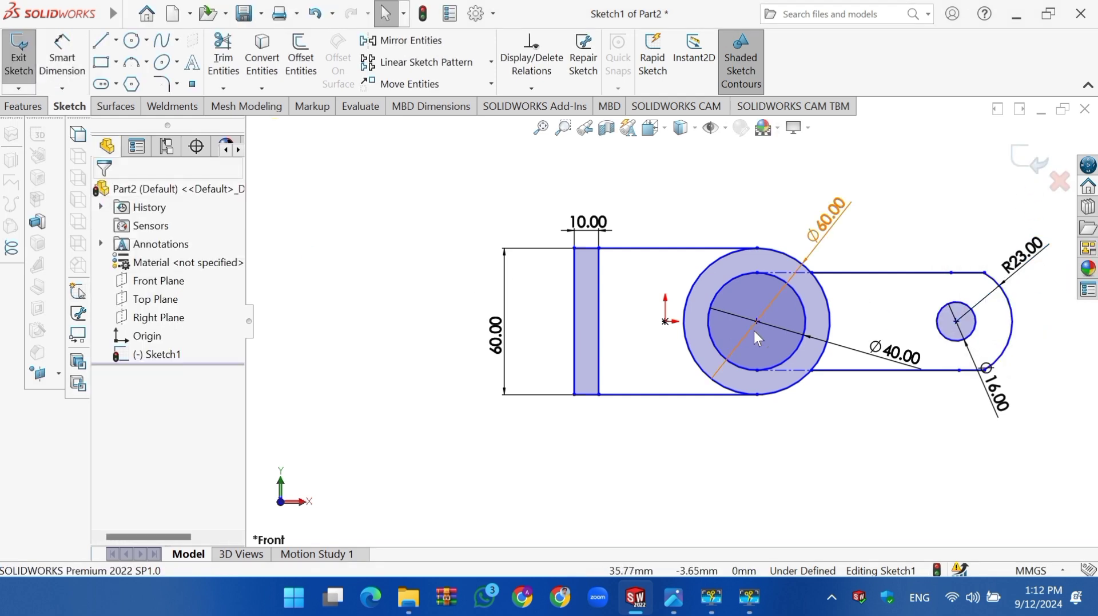
click(1015, 323)
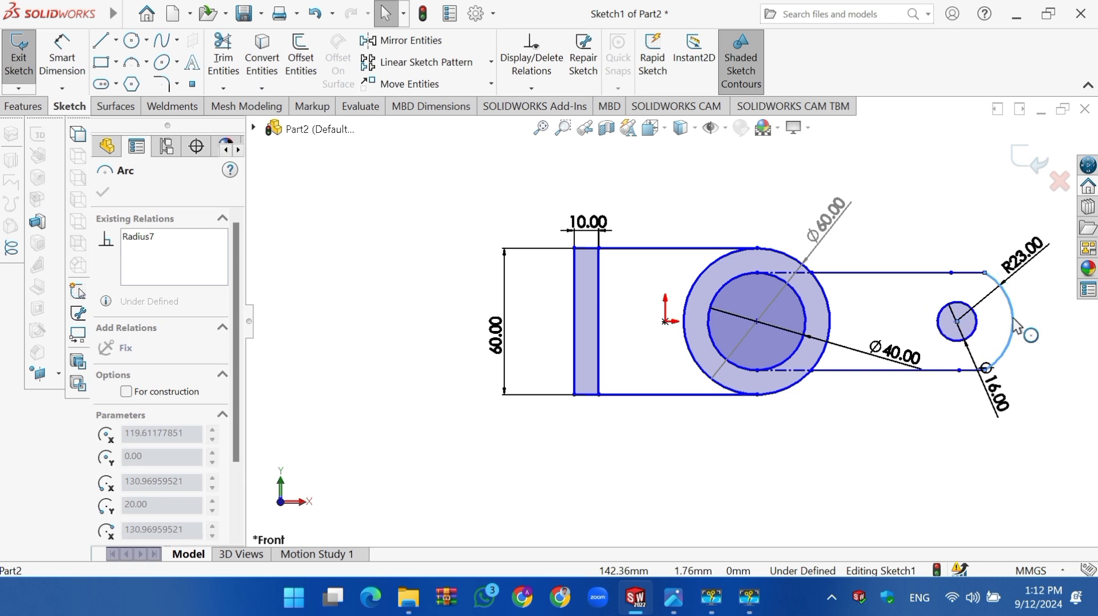
click(911, 194)
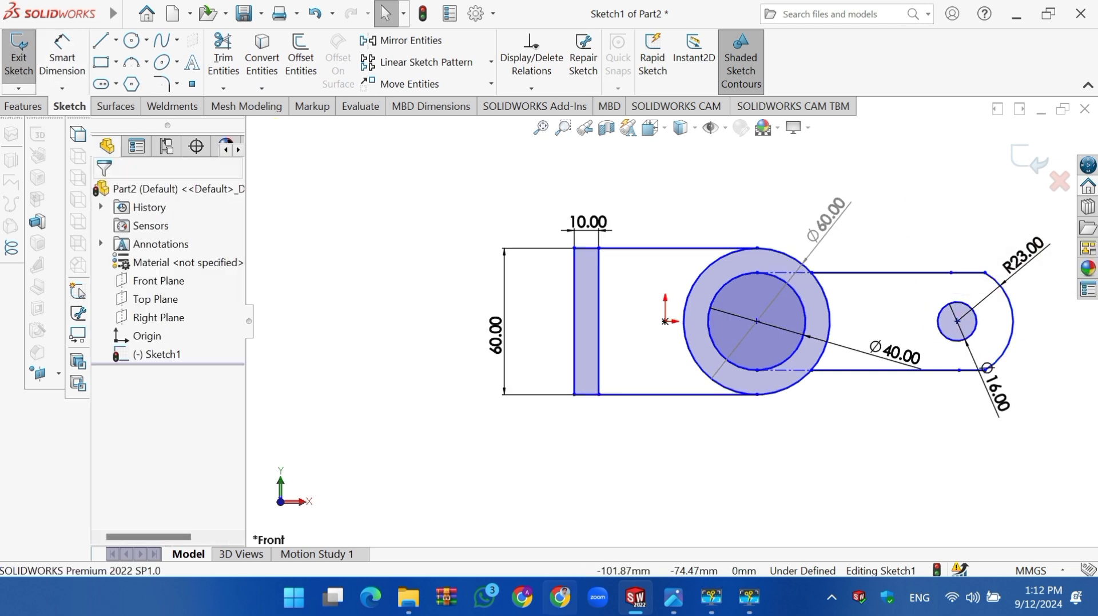
click(682, 598)
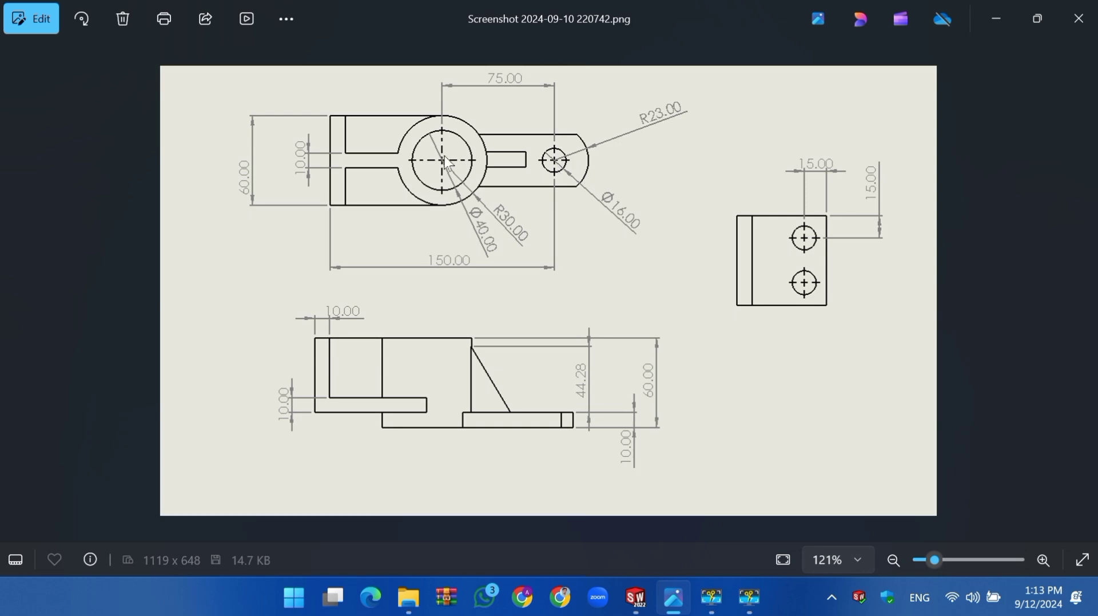
- Dimension the distance between the large and small circle centres as 75 mm
click(643, 602)
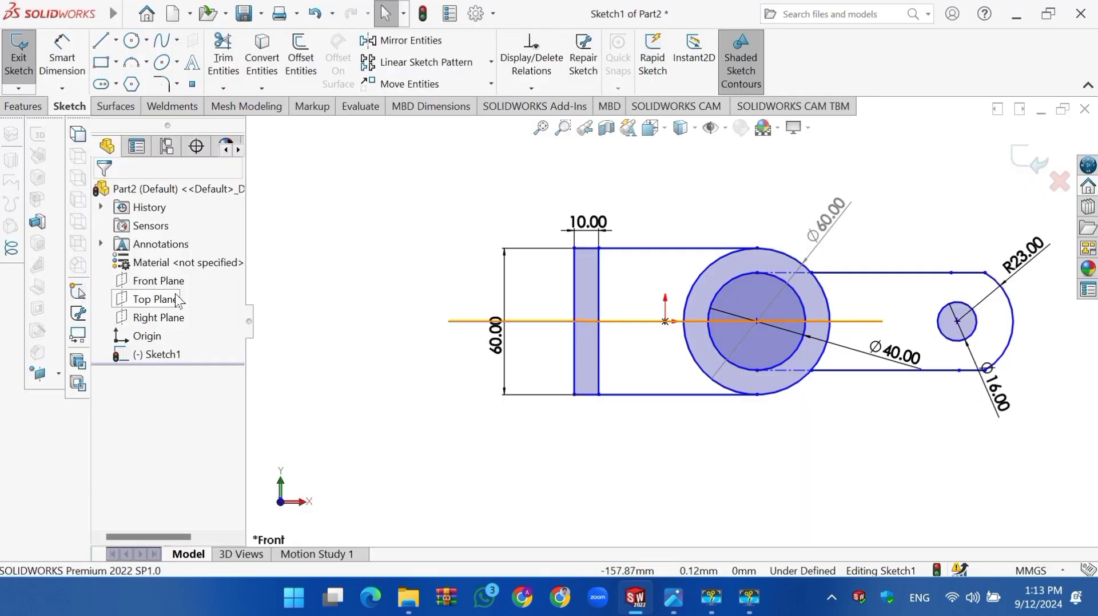
click(61, 57)
click(958, 322)
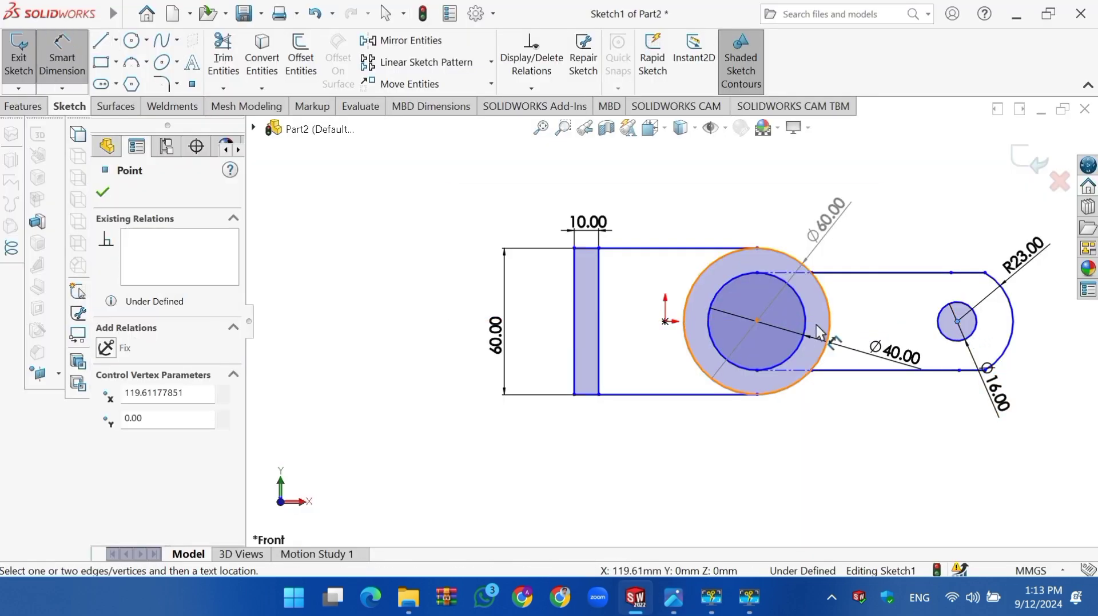
click(756, 321)
click(790, 186)
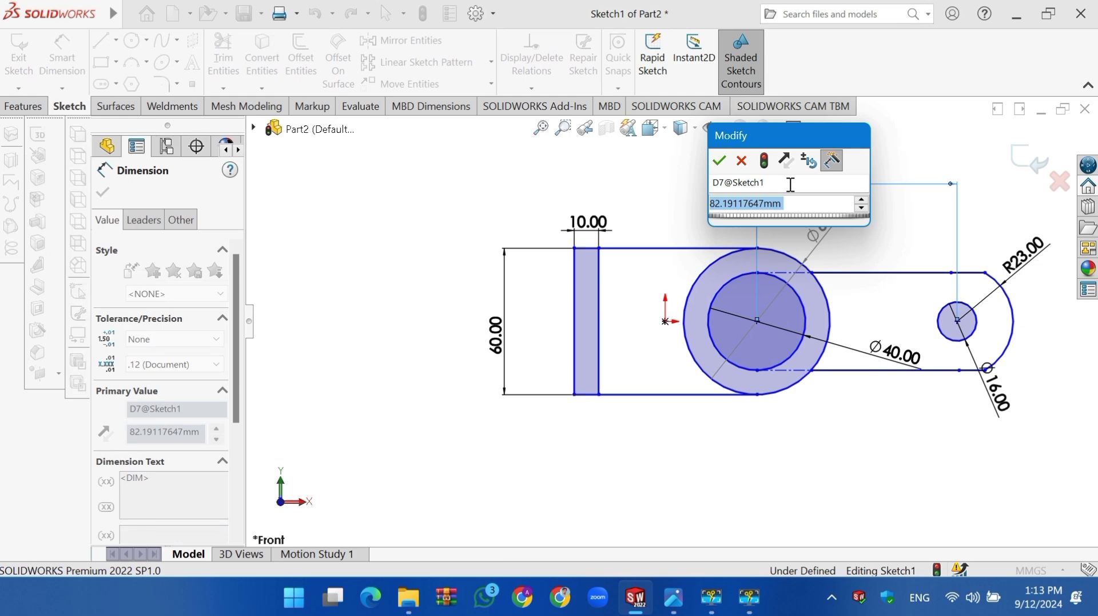
text(75)
key(Return)
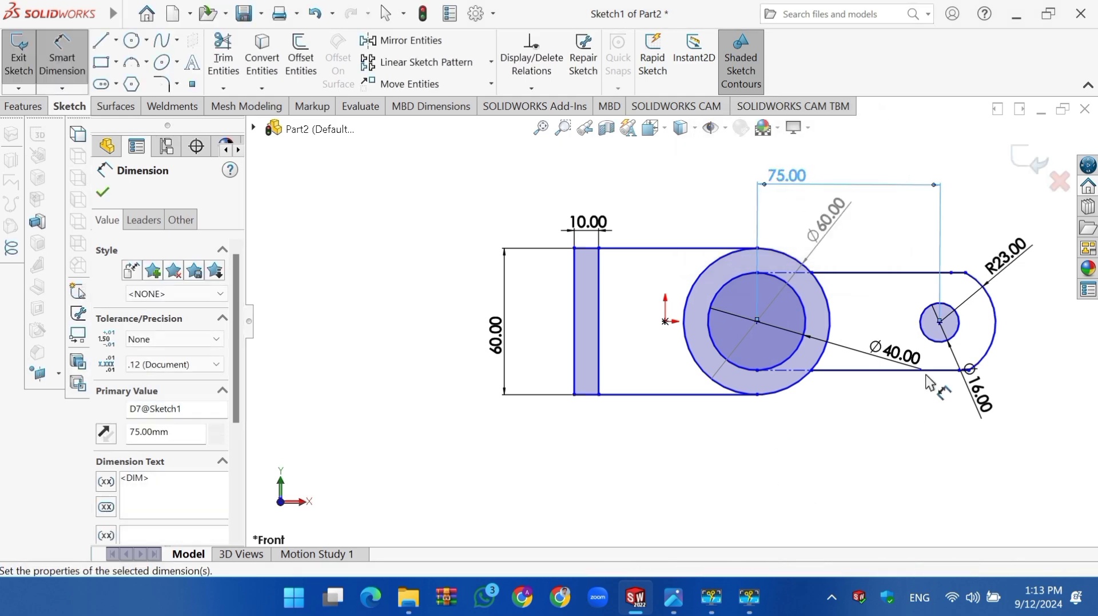
- Dimension the sketch's bottom-left corner to the small circle centre as 150 mm
click(675, 607)
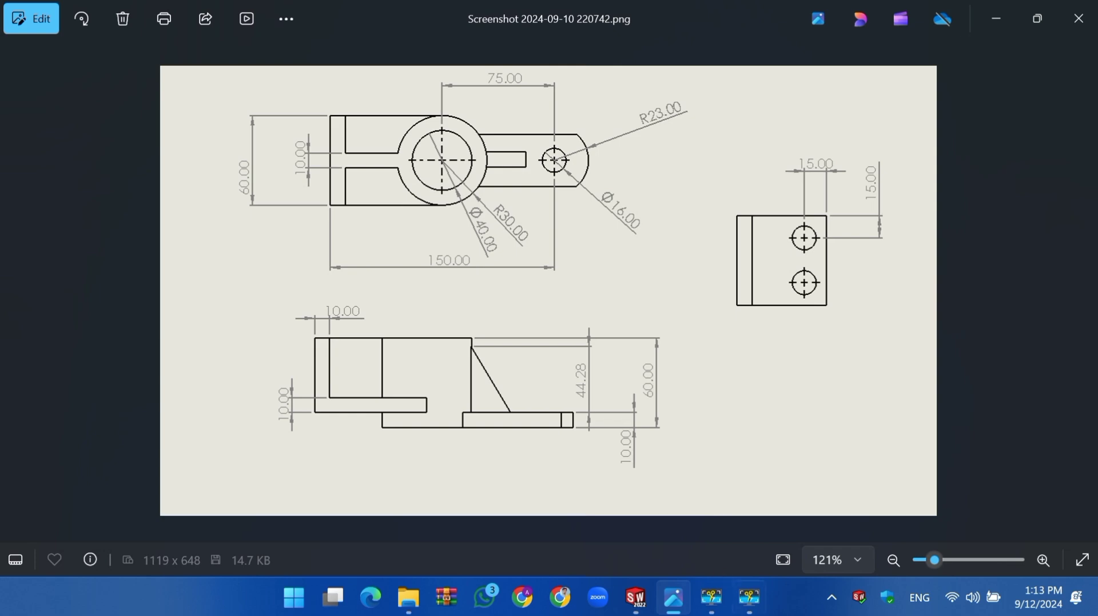
mouse_move(636, 595)
click(650, 525)
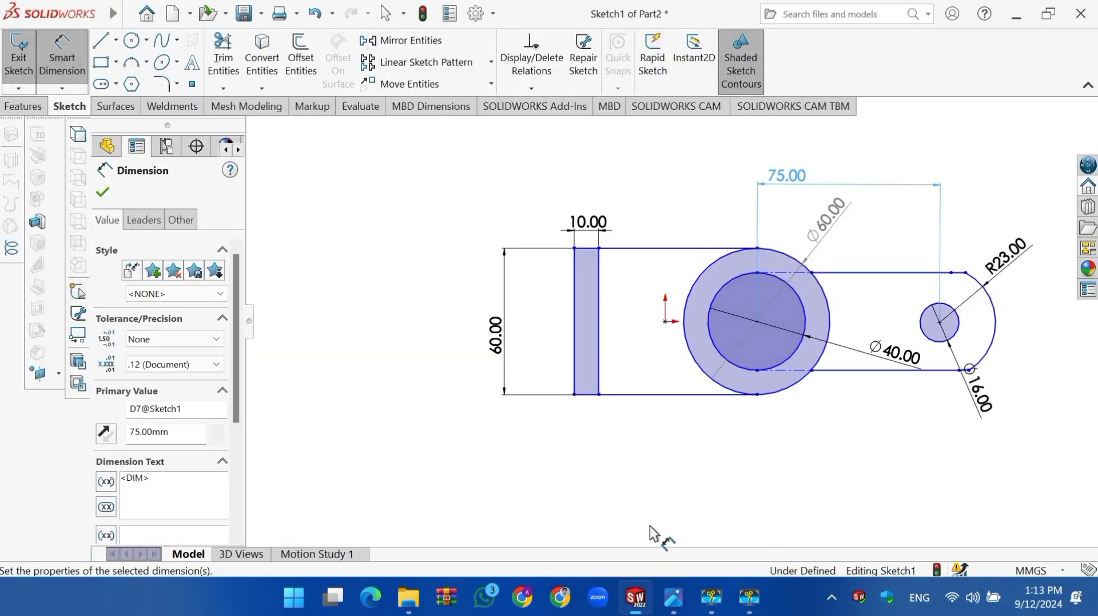
click(940, 323)
click(574, 395)
click(737, 435)
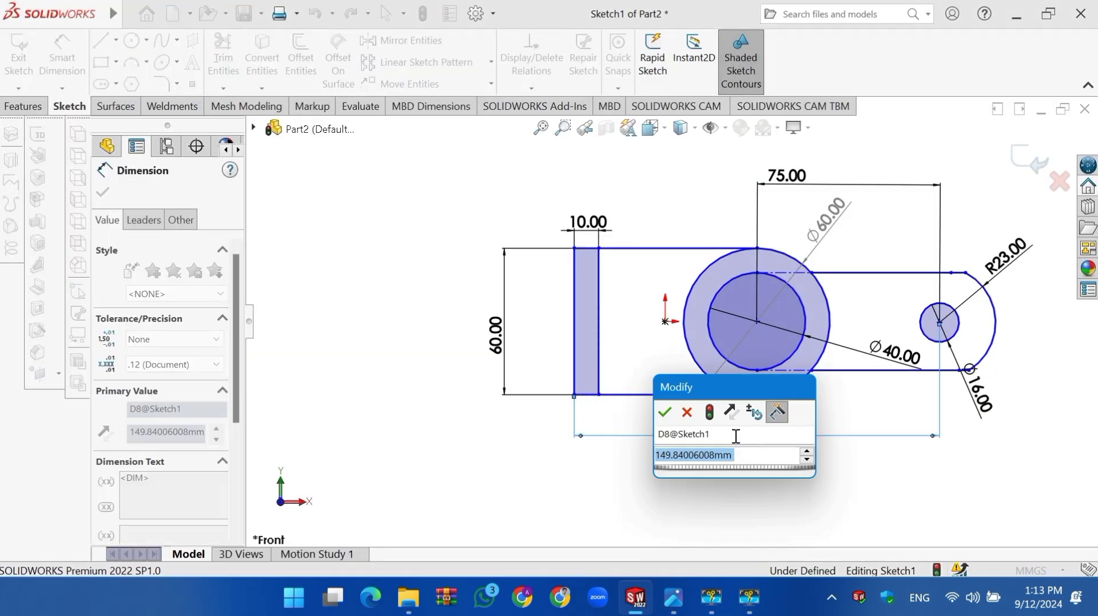
text(150)
key(Return)
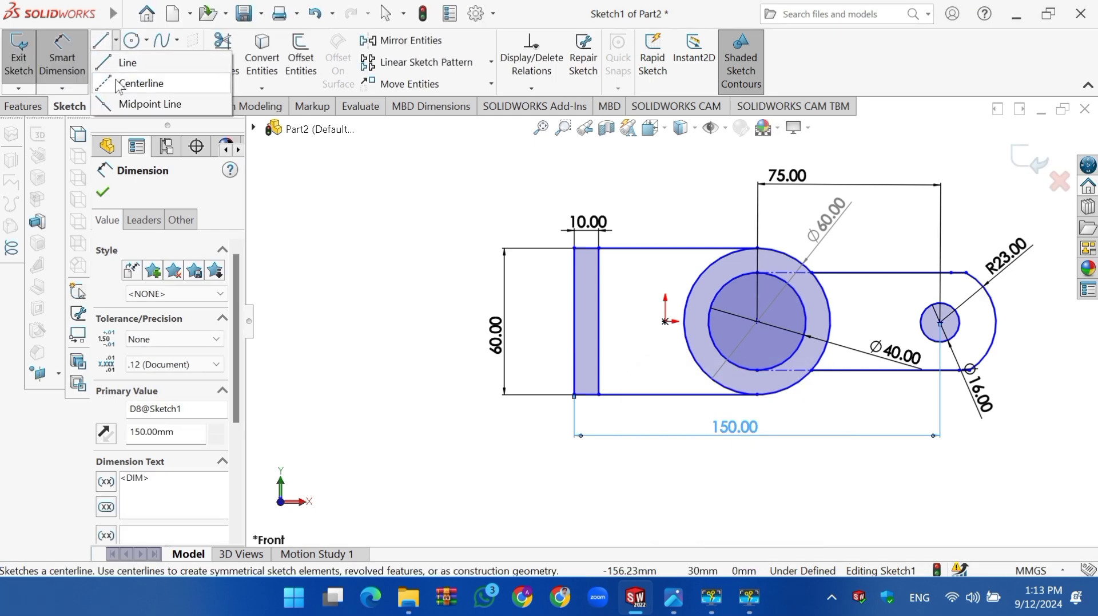
- Draw a horizontal centreline from the left plate's midpoint to the origin
click(138, 83)
click(599, 321)
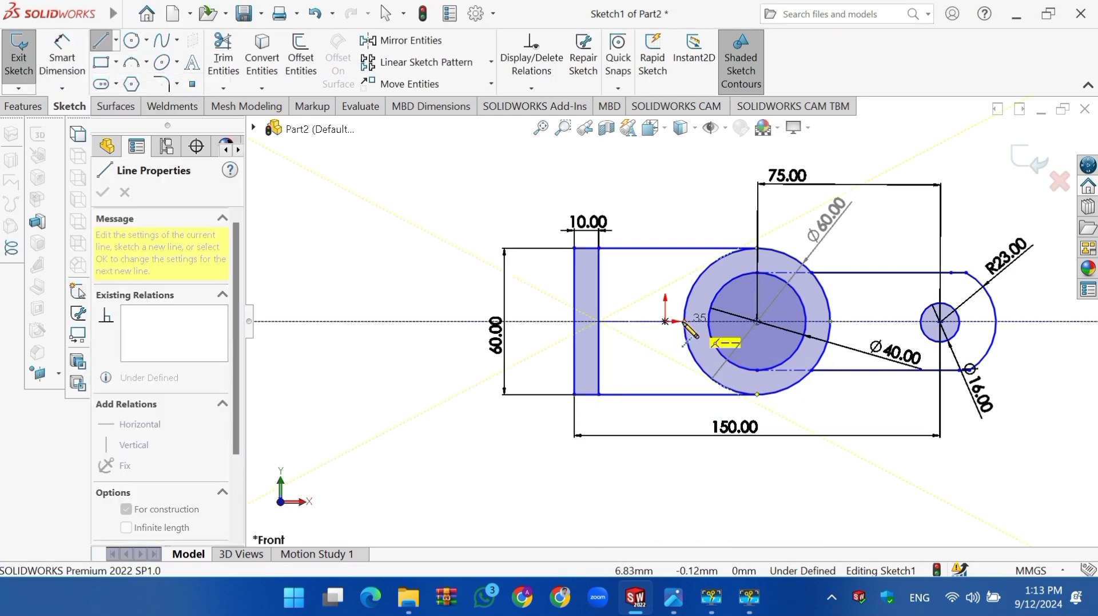
click(666, 320)
right_click(681, 321)
click(709, 333)
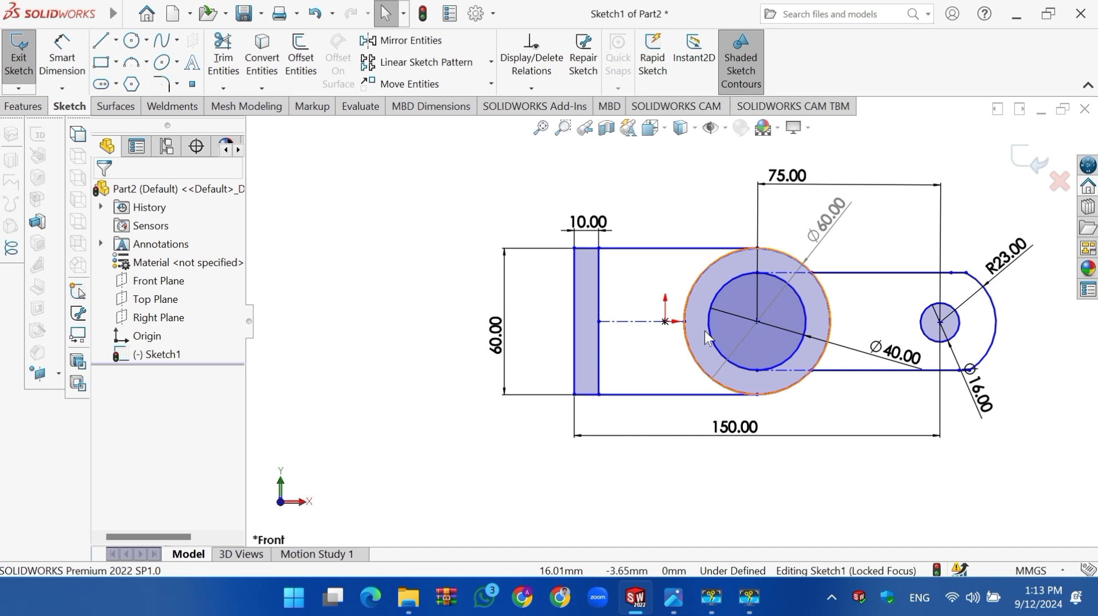
- Draw a corner rectangle from the left plate to the large circle
click(103, 63)
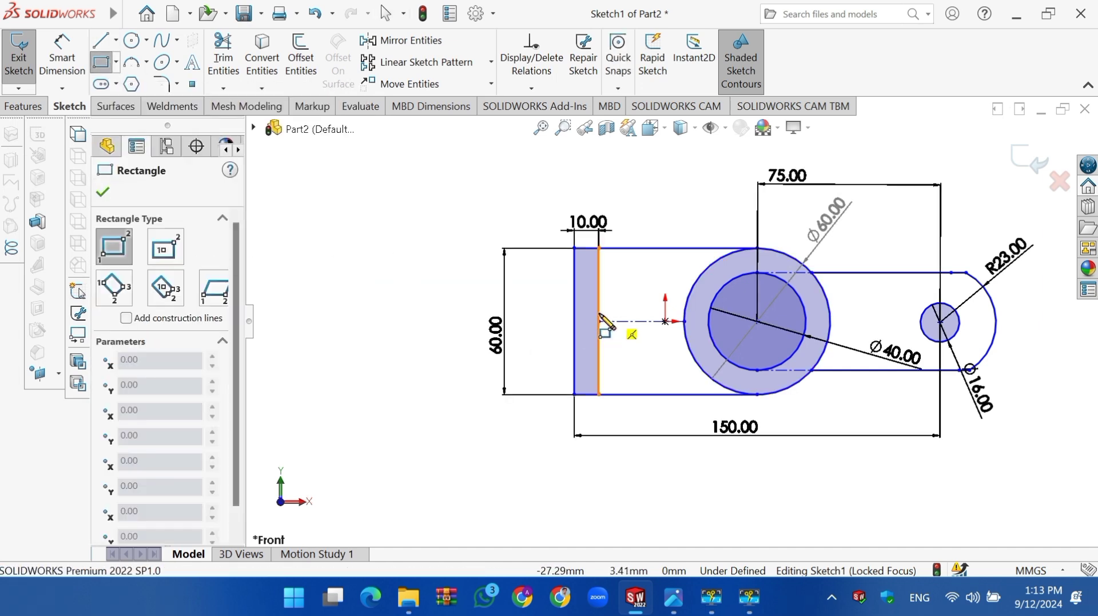
click(599, 313)
click(685, 332)
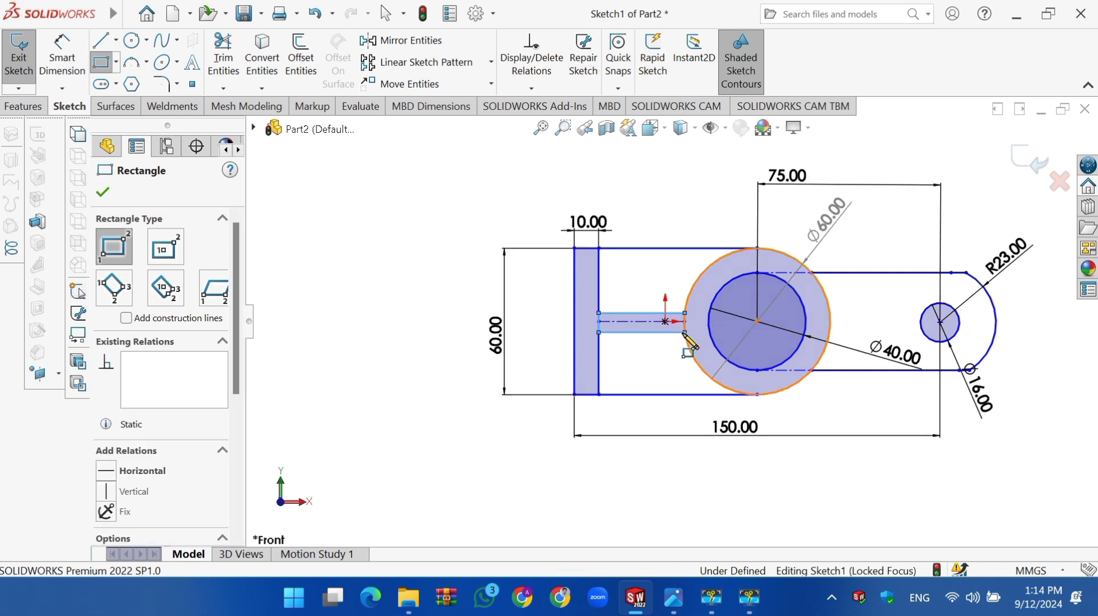
right_click(685, 333)
click(701, 343)
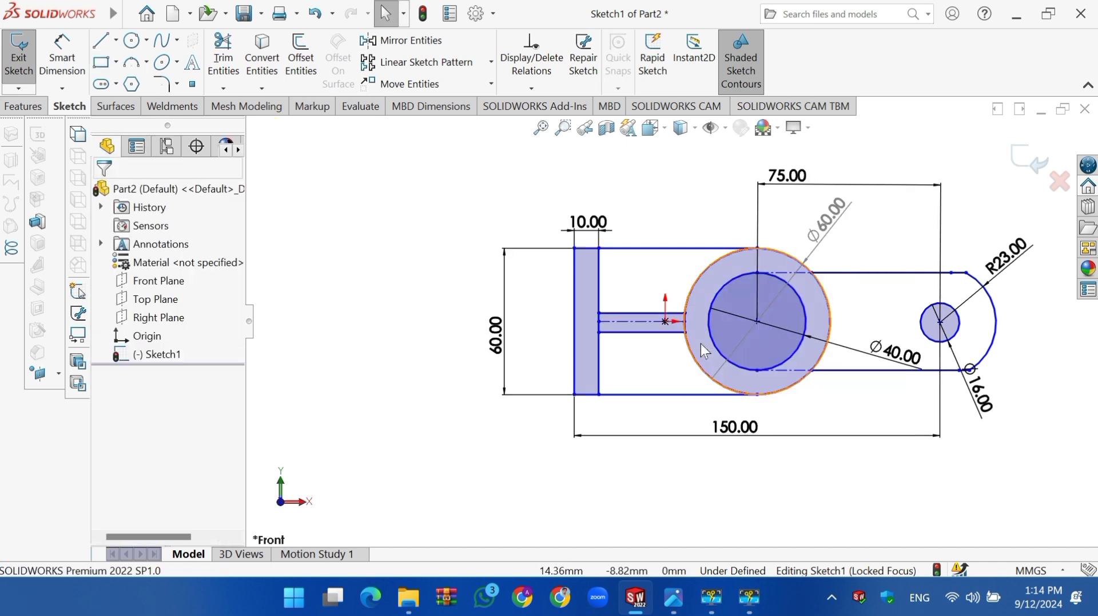
- Dimension the slot rectangle 10 mm wide and 5 mm from the centreline
key(d)
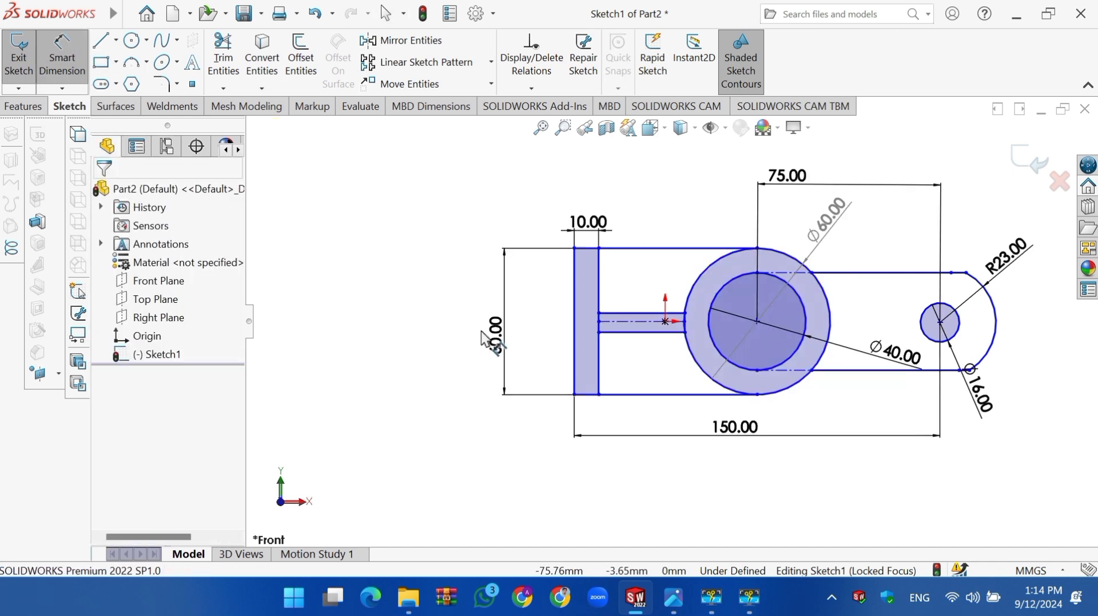
click(641, 331)
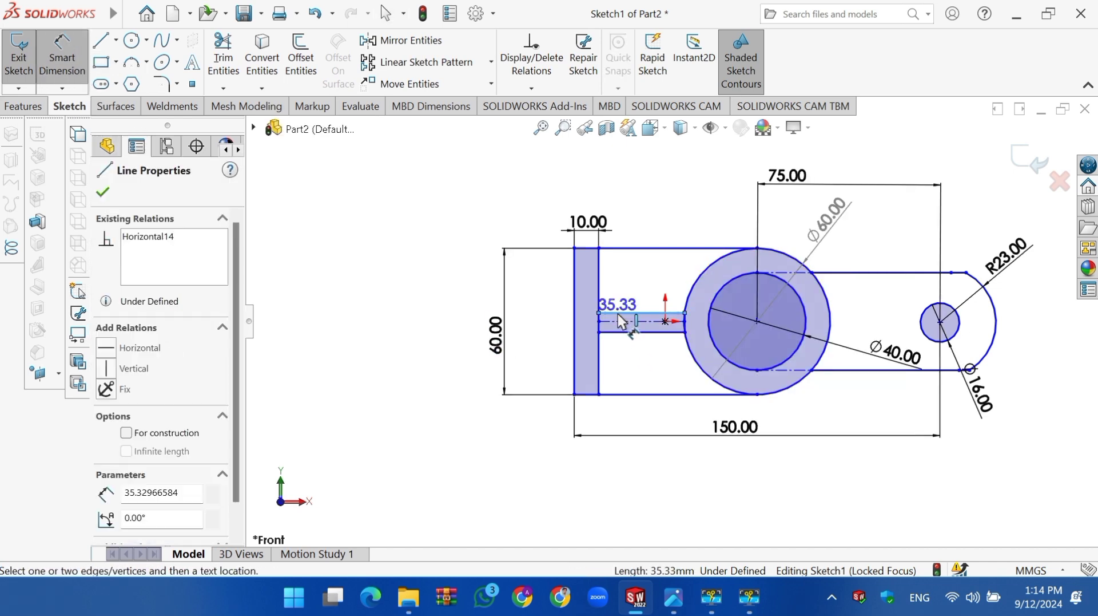
click(567, 325)
text(10mm)
key(Return)
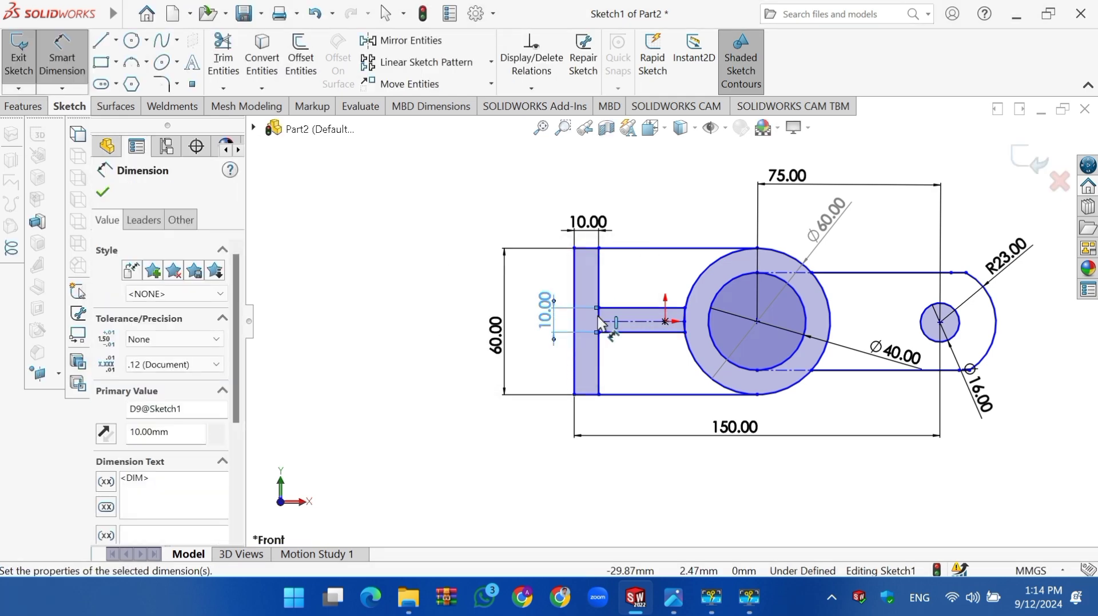
click(616, 307)
click(629, 321)
click(523, 316)
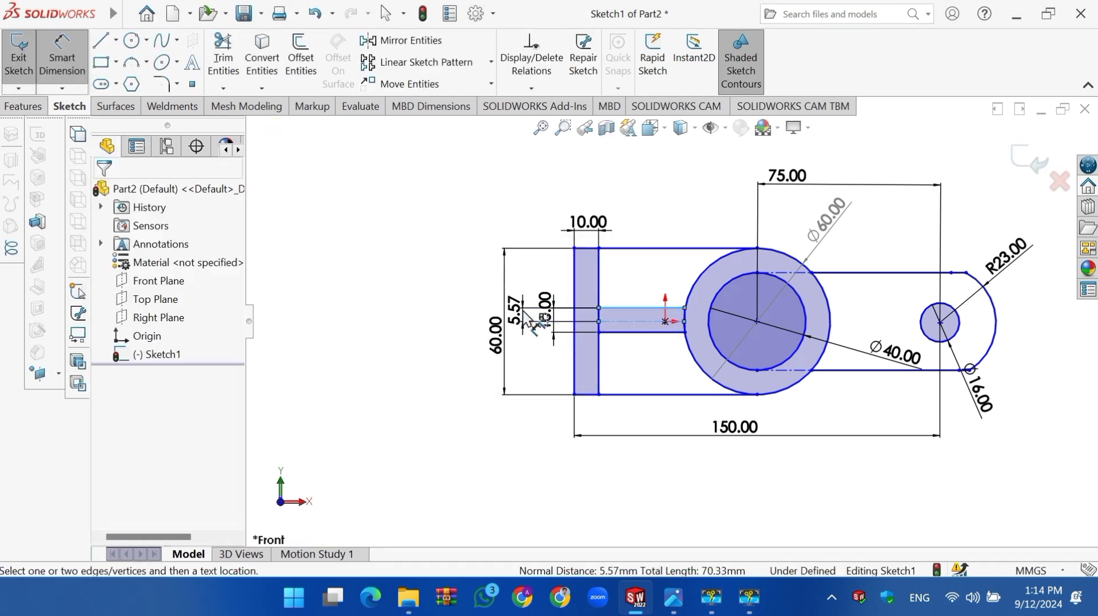
text(5)
key(Return)
click(103, 192)
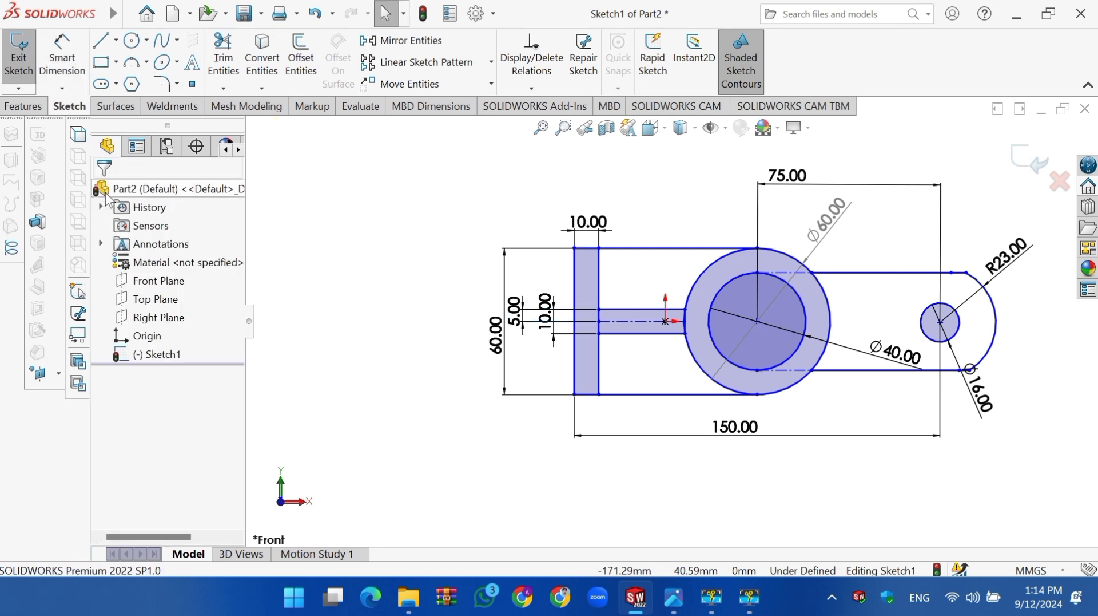
click(541, 127)
- Trim the slot's short end line inside the Ø60 circle so the slot opens into the ring
click(563, 127)
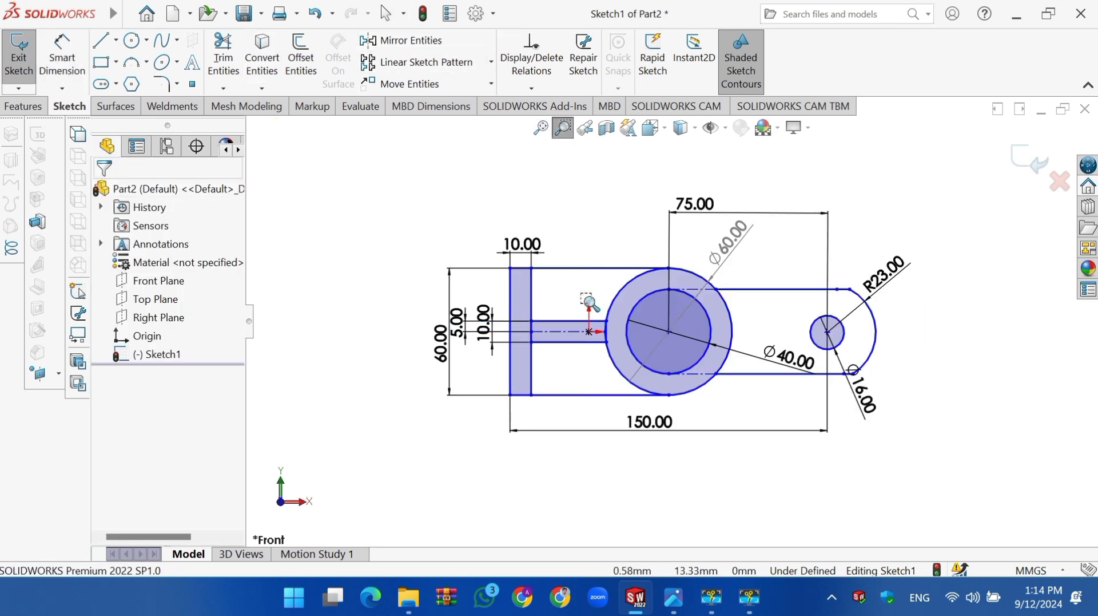
drag(588, 302, 625, 366)
drag(638, 235, 711, 393)
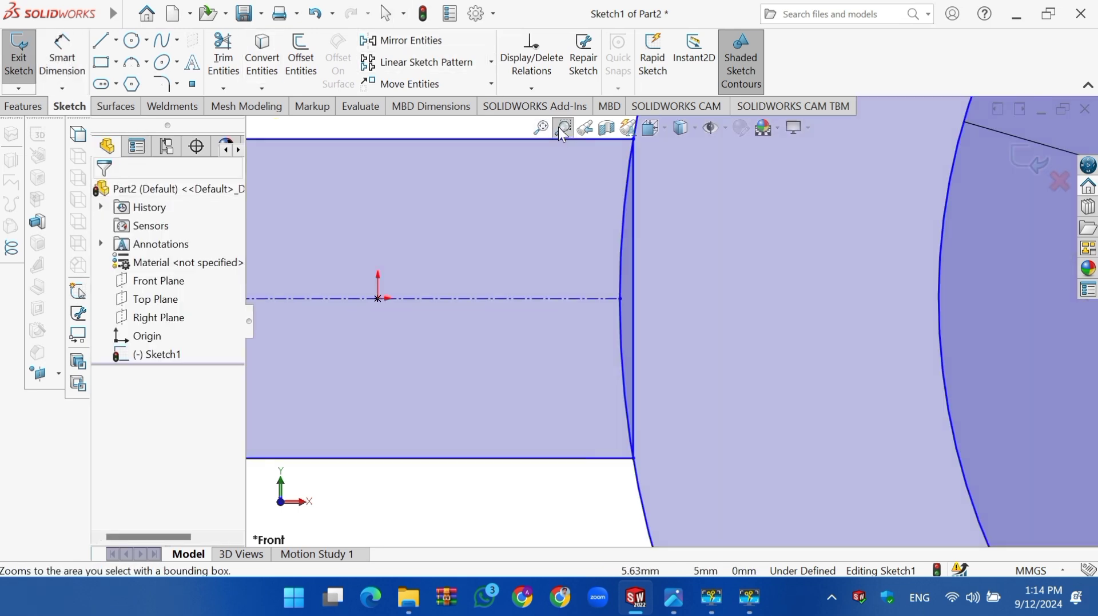
click(223, 57)
click(633, 287)
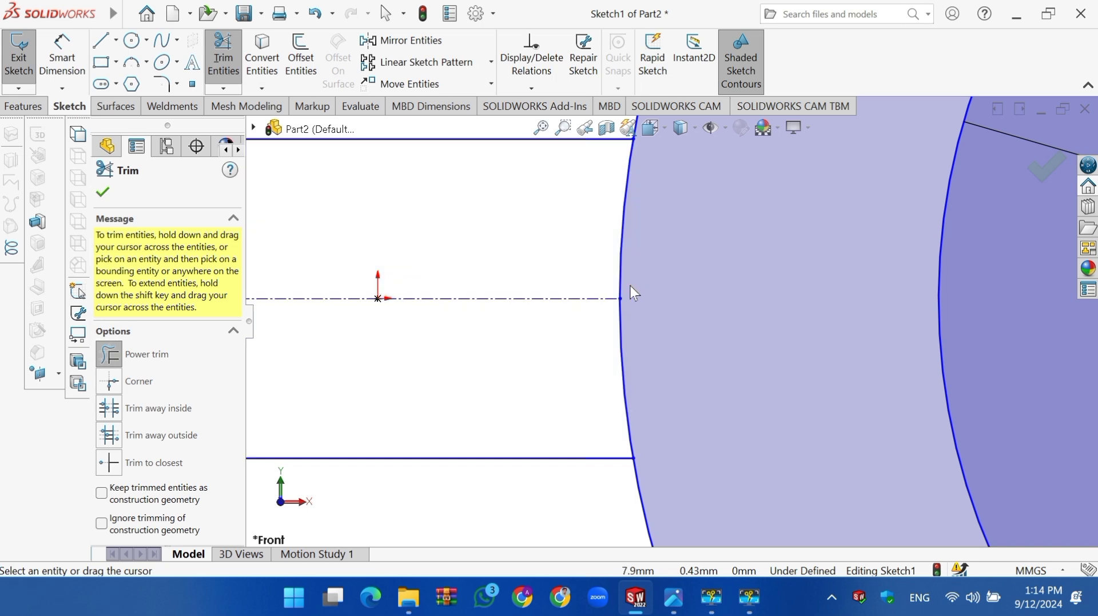
click(103, 193)
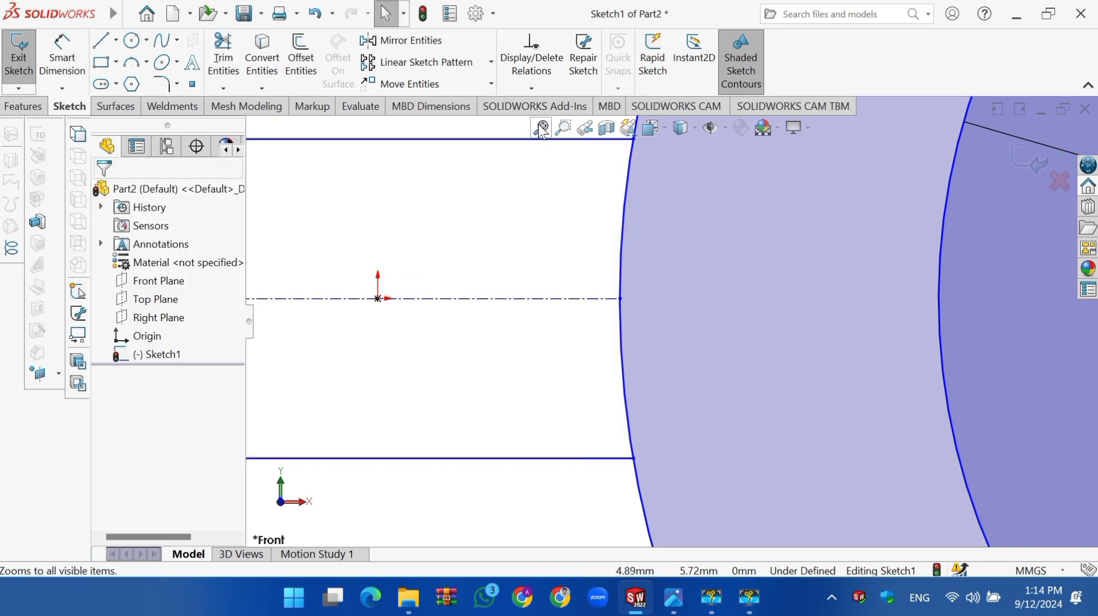
click(541, 127)
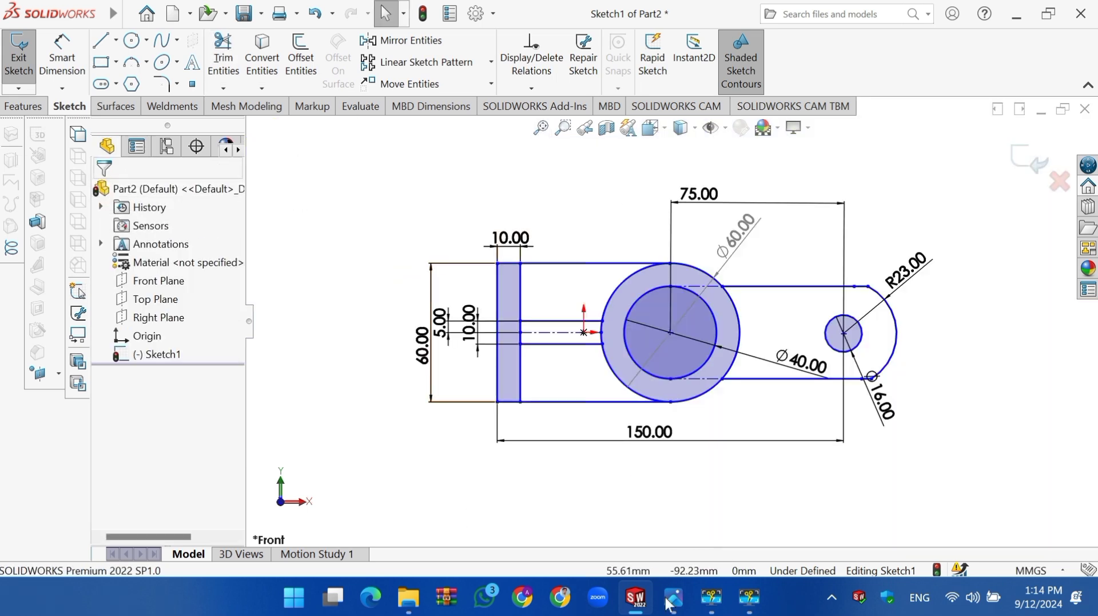
- Show the reference screenshot of the bracket's top, front and side views
mouse_move(674, 596)
click(660, 514)
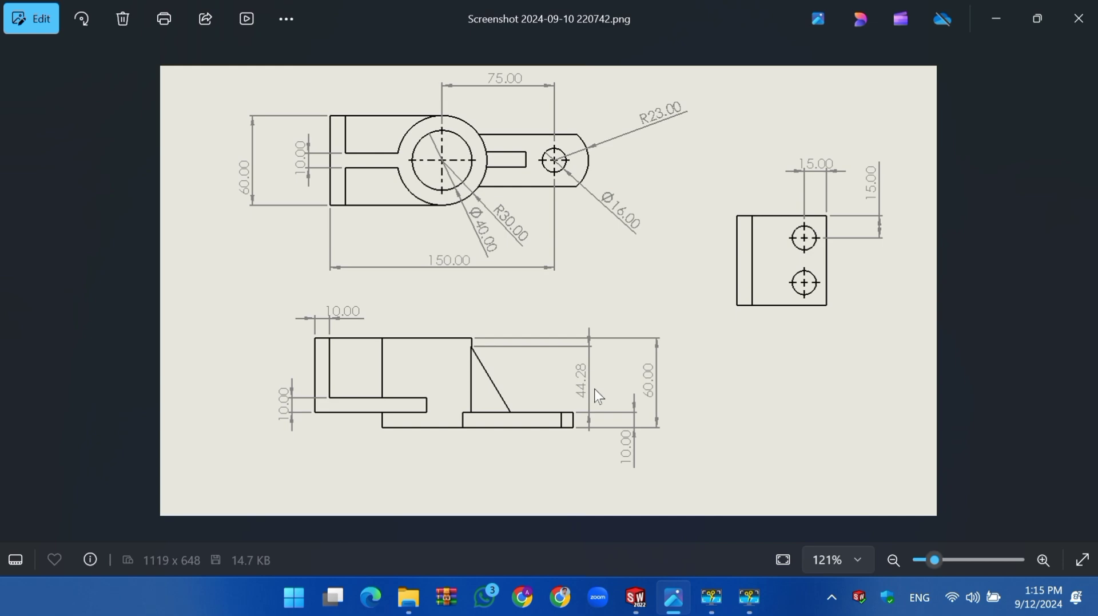
- Extrude the Ø60/Ø40 ring region 50 mm in one direction and 10 mm in the other
click(636, 596)
click(26, 106)
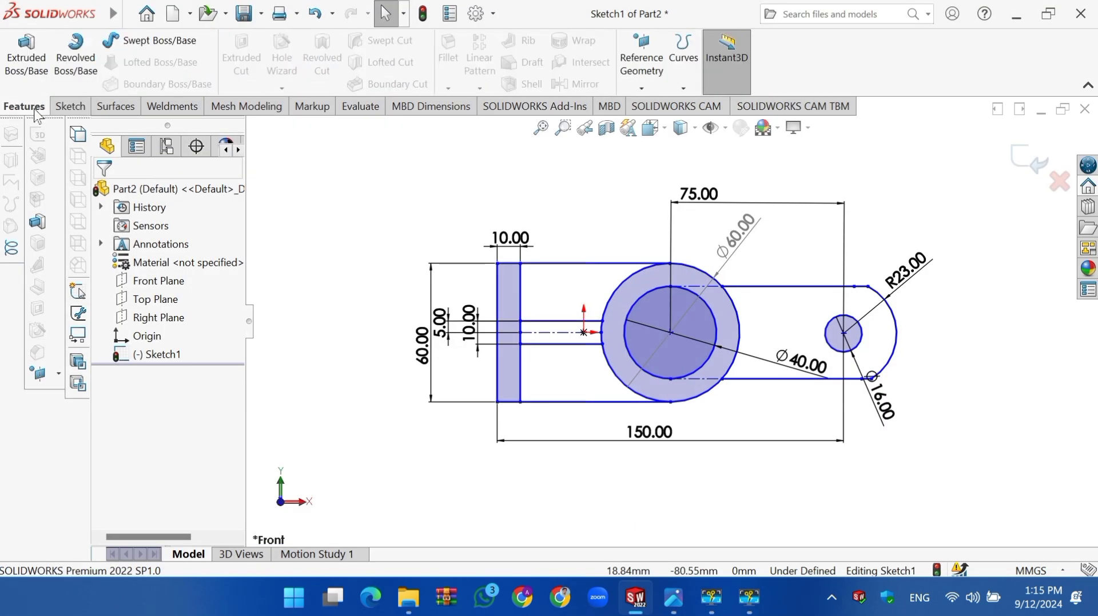
click(30, 58)
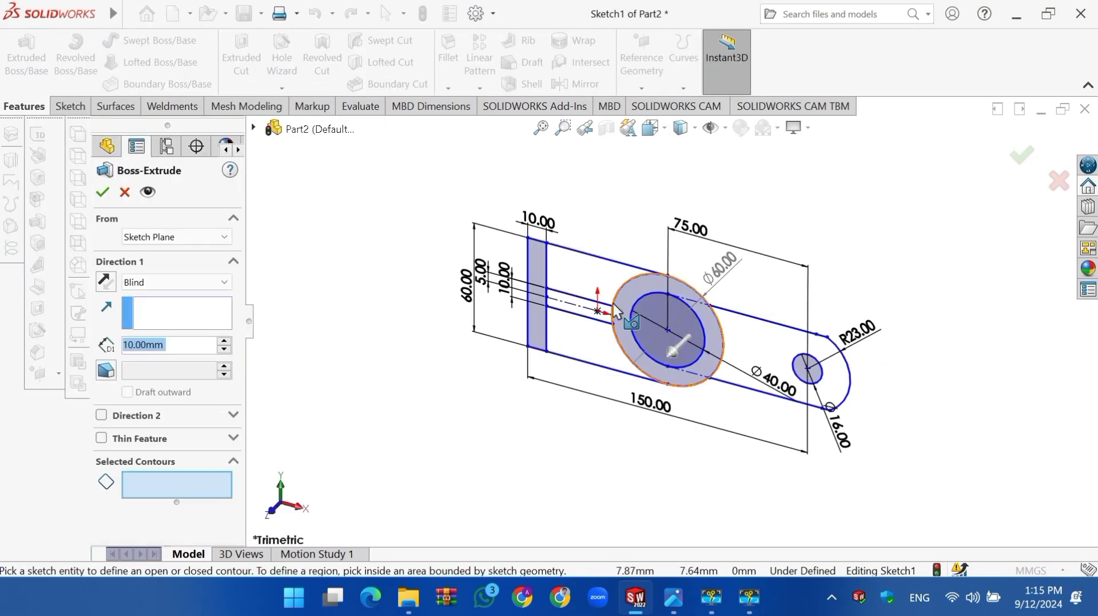
click(622, 320)
click(224, 341)
click(224, 341)
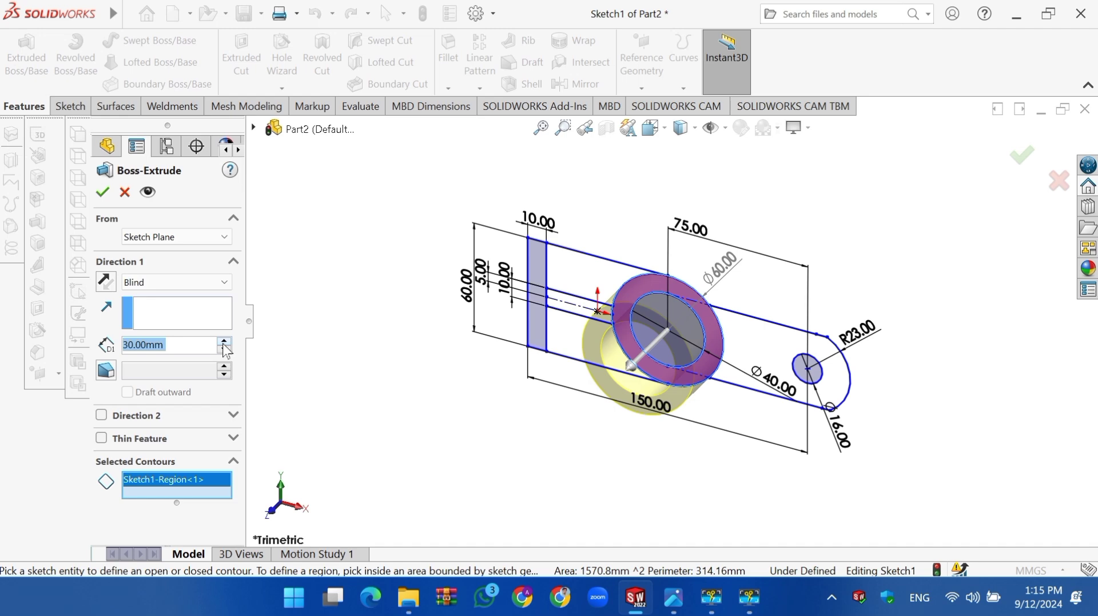
click(224, 341)
click(223, 342)
click(101, 415)
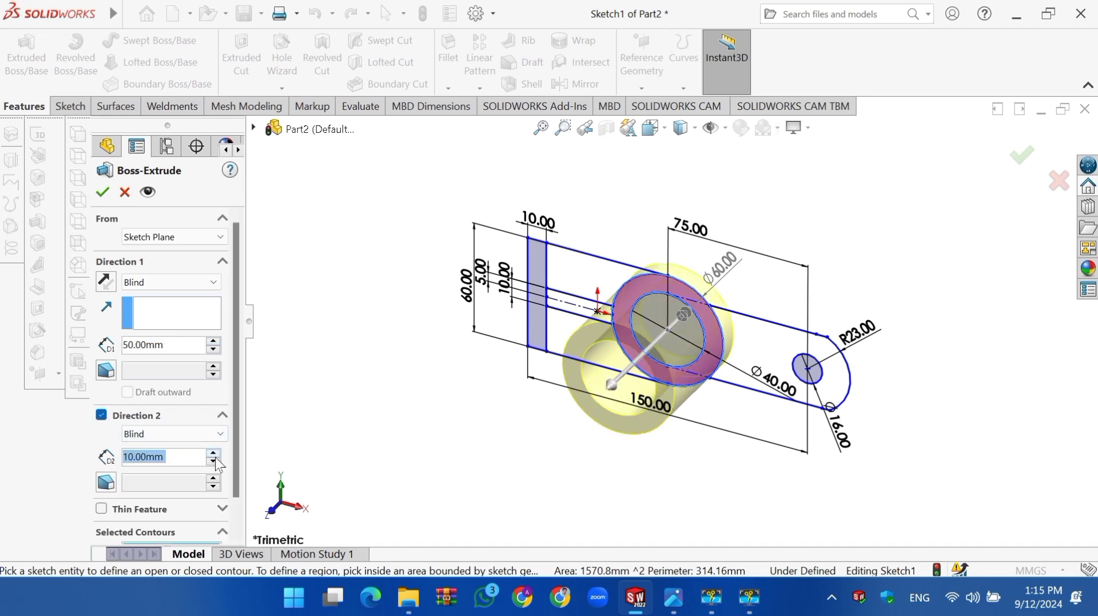
key(ctrl+8)
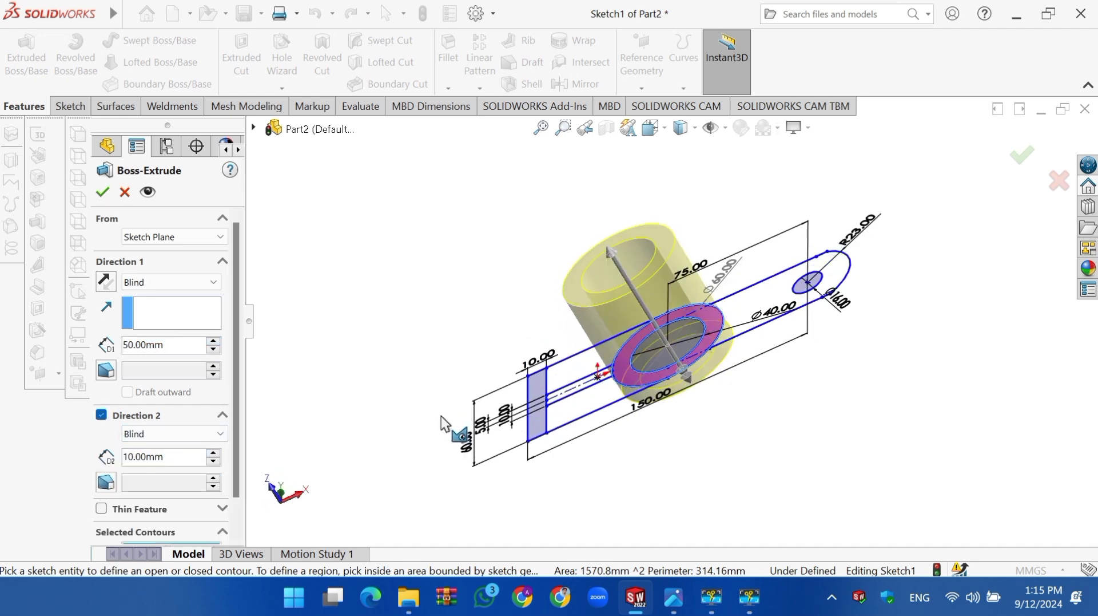
click(102, 191)
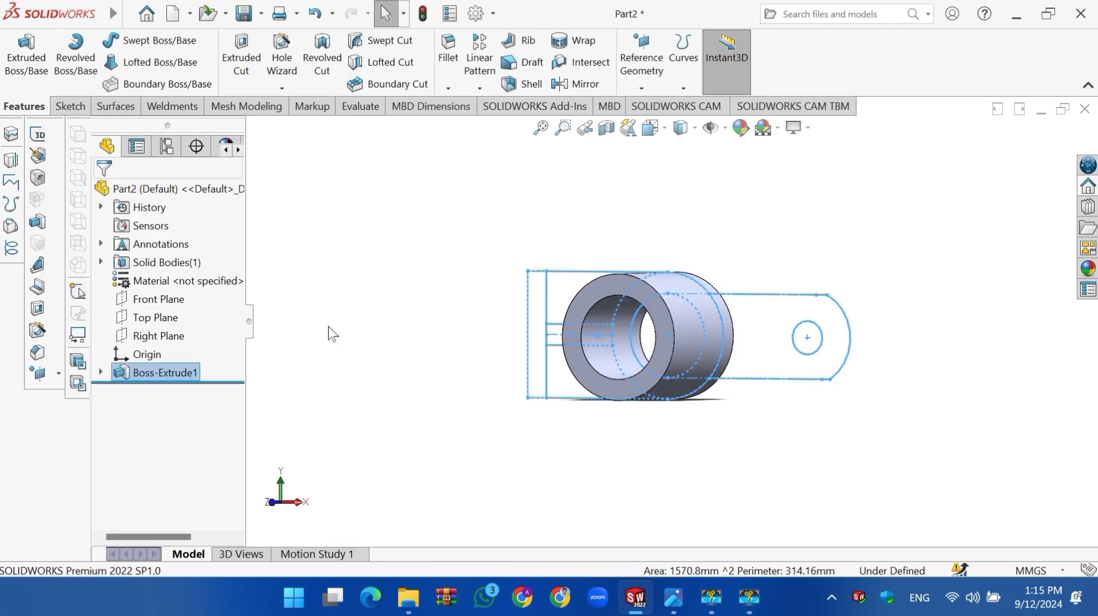
- Extrude the 10 mm left strip of Sketch1 50 mm into a plate beside the tube
click(101, 372)
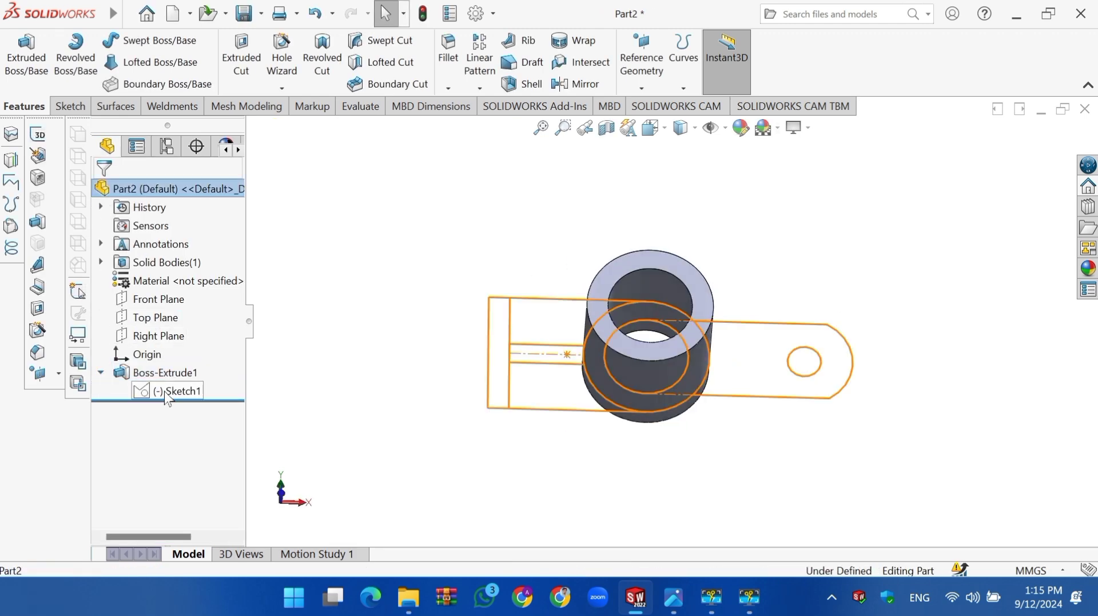
click(166, 390)
key(ctrl+8)
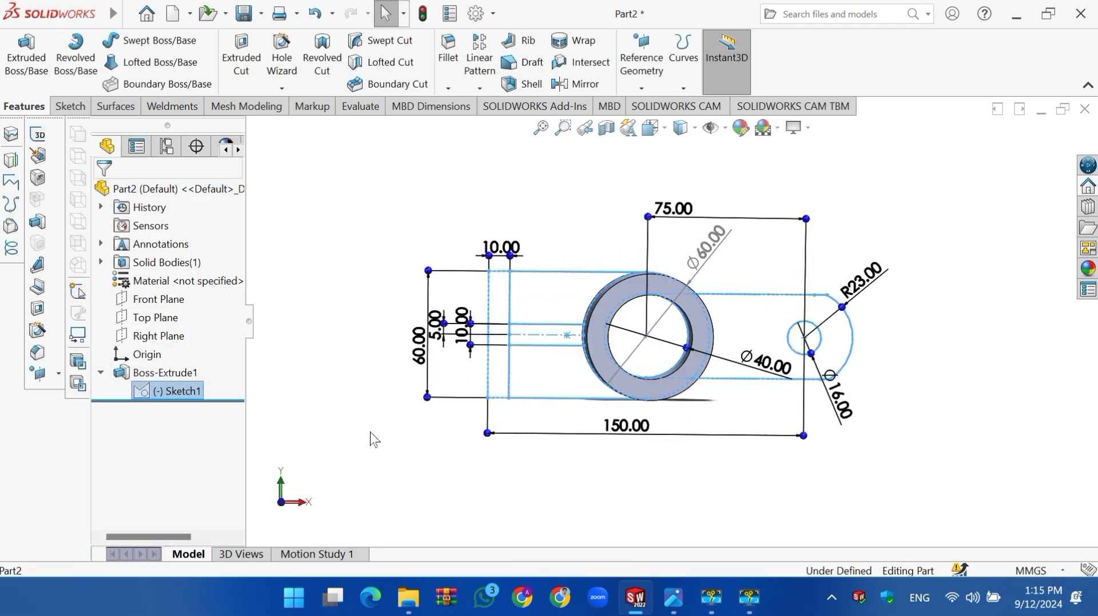
click(26, 51)
click(495, 334)
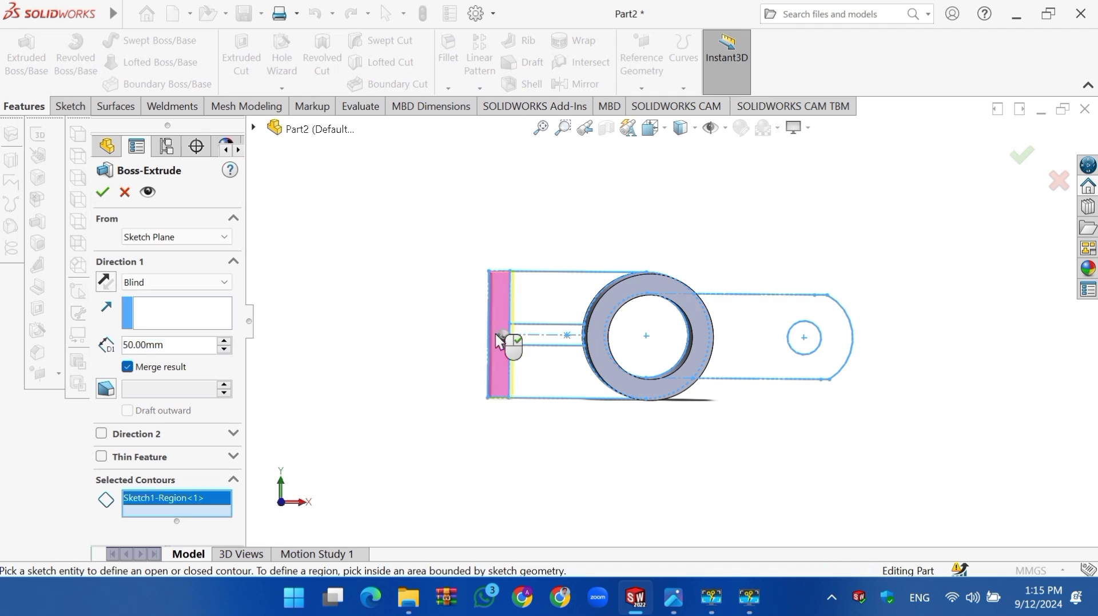
click(103, 193)
key(ctrl+6)
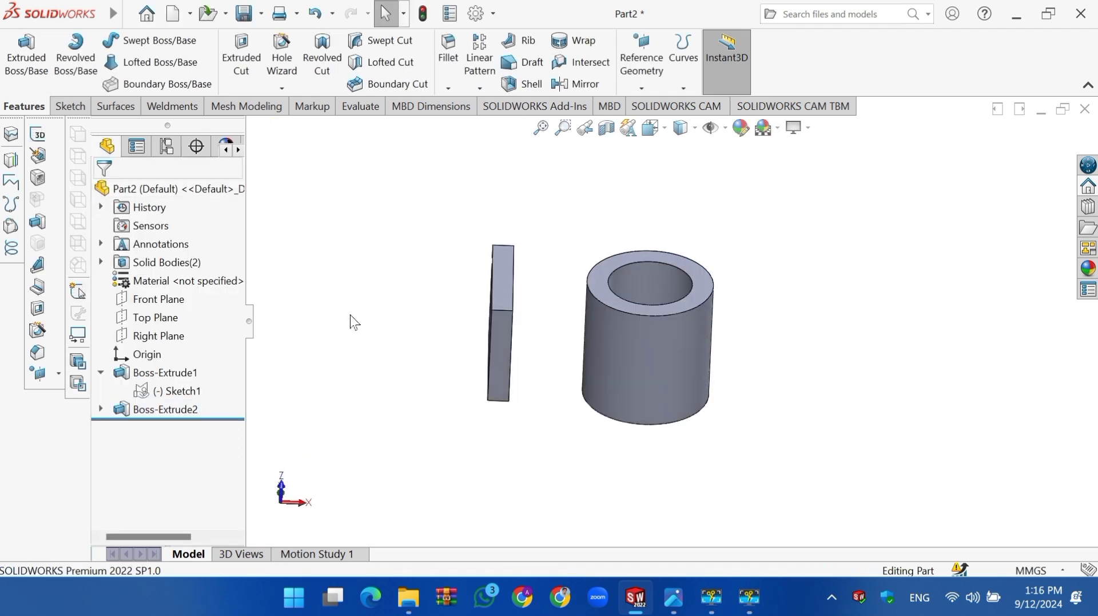
- Extrude the region between plate and ring 10 mm from Sketch1, merging them into one body
click(167, 390)
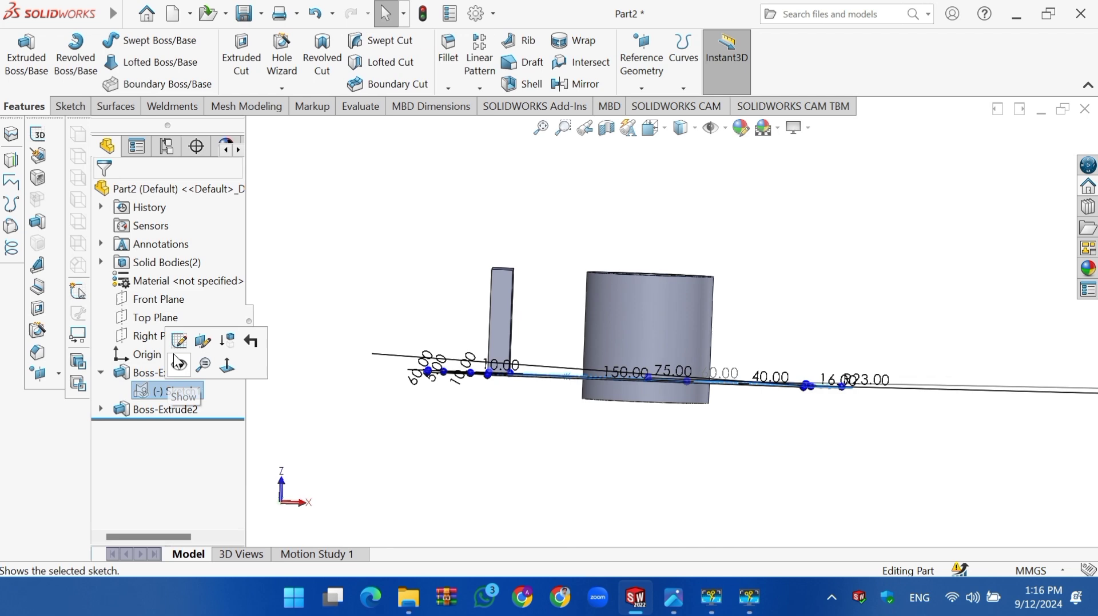
click(26, 52)
text(20.00mm)
key(ctrl+1)
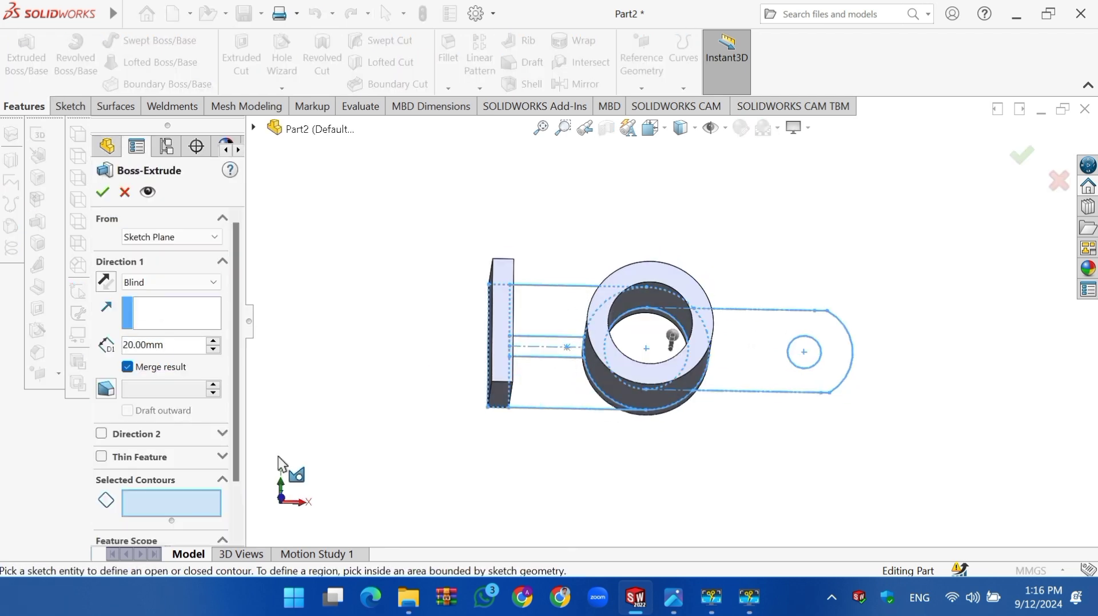
click(527, 400)
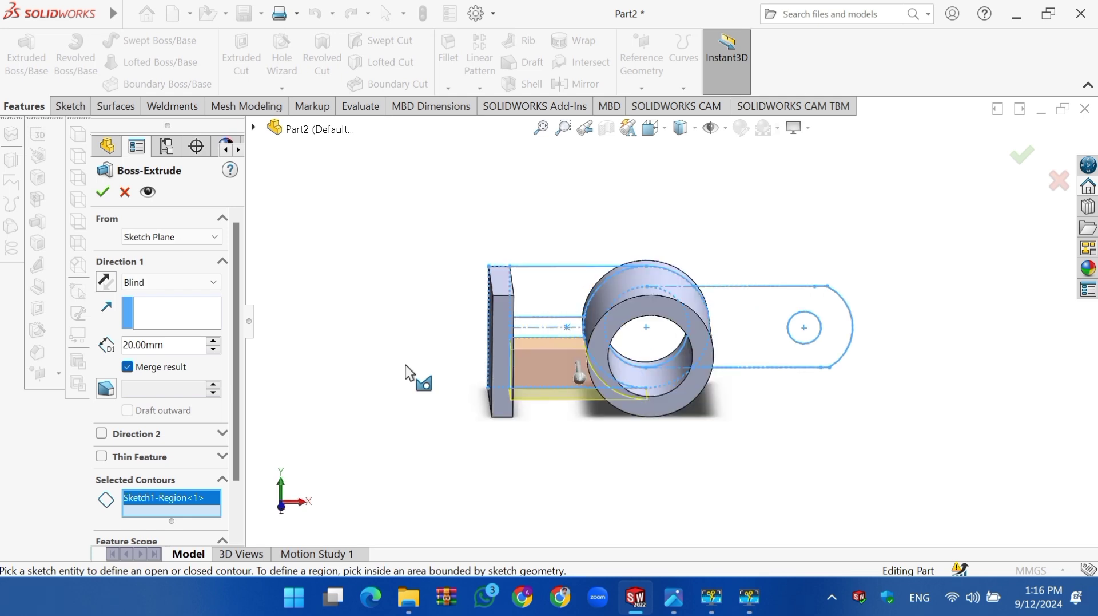
click(766, 322)
click(784, 338)
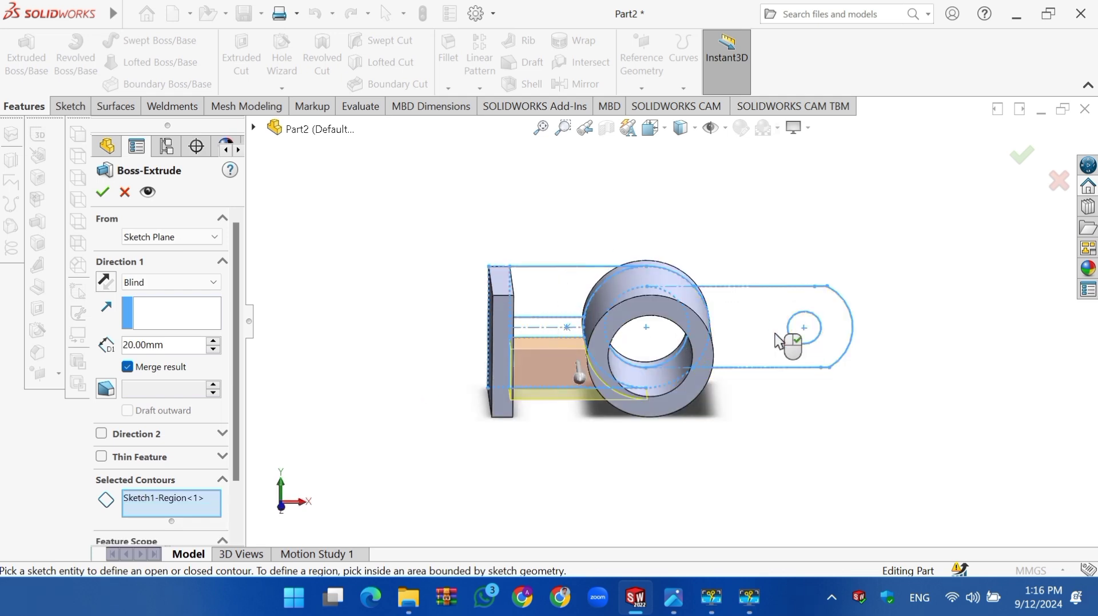
key(shift+Down)
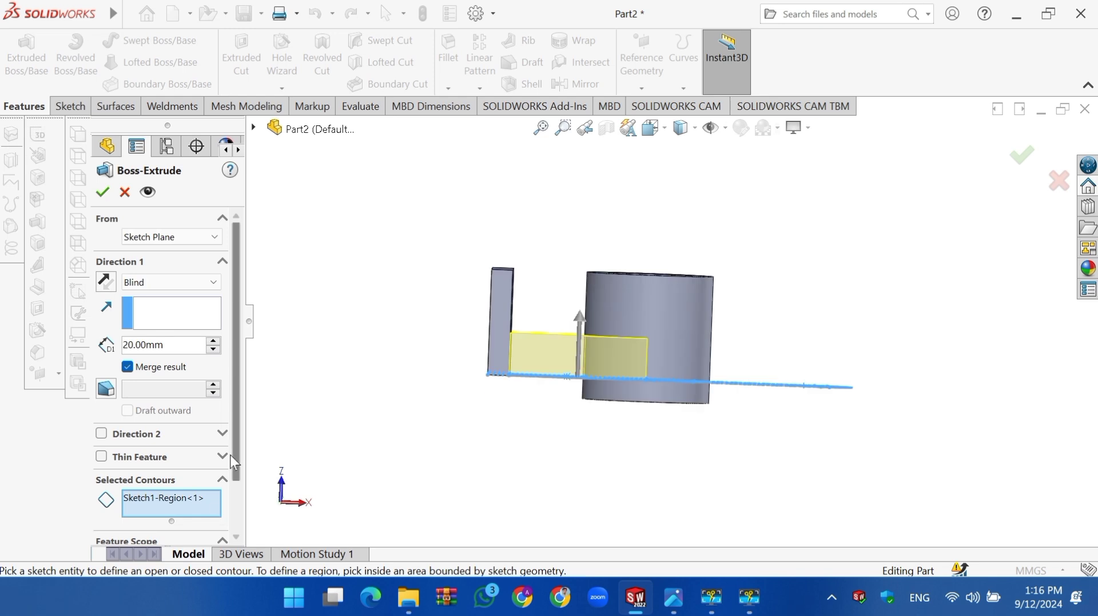
click(213, 350)
key(shift+Up)
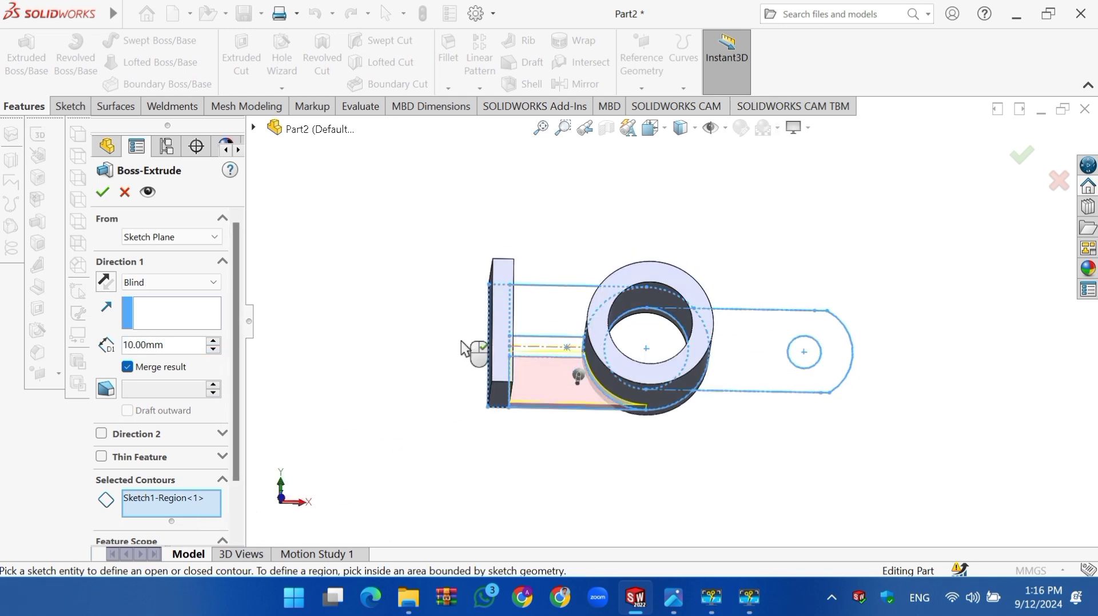
click(103, 195)
click(564, 313)
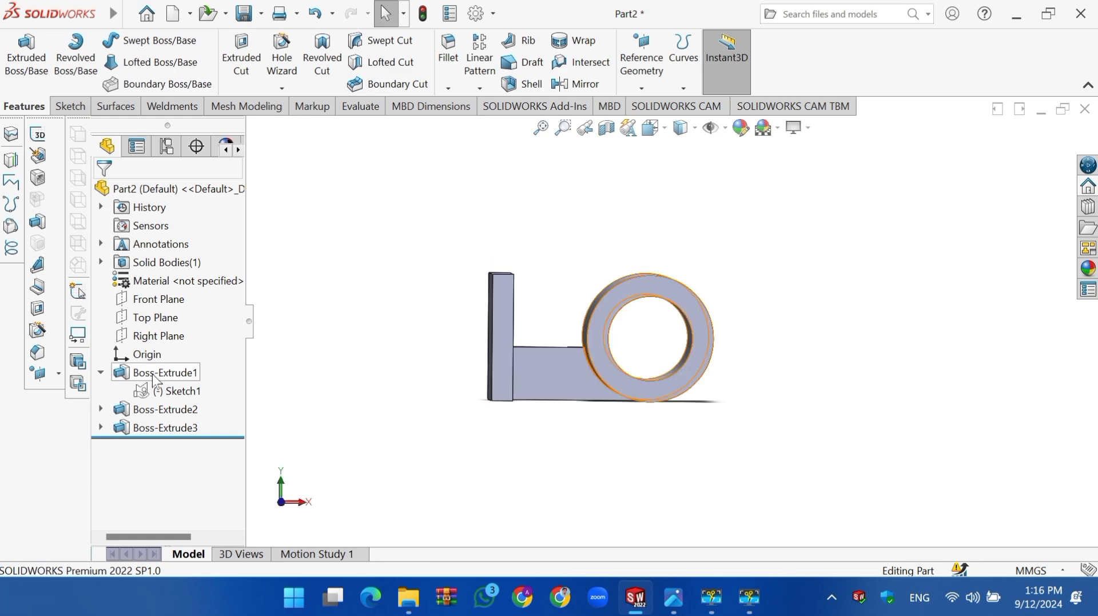
- Extrude the right arm region with the Ø16 hole 10 mm in the reversed, downward direction
click(31, 73)
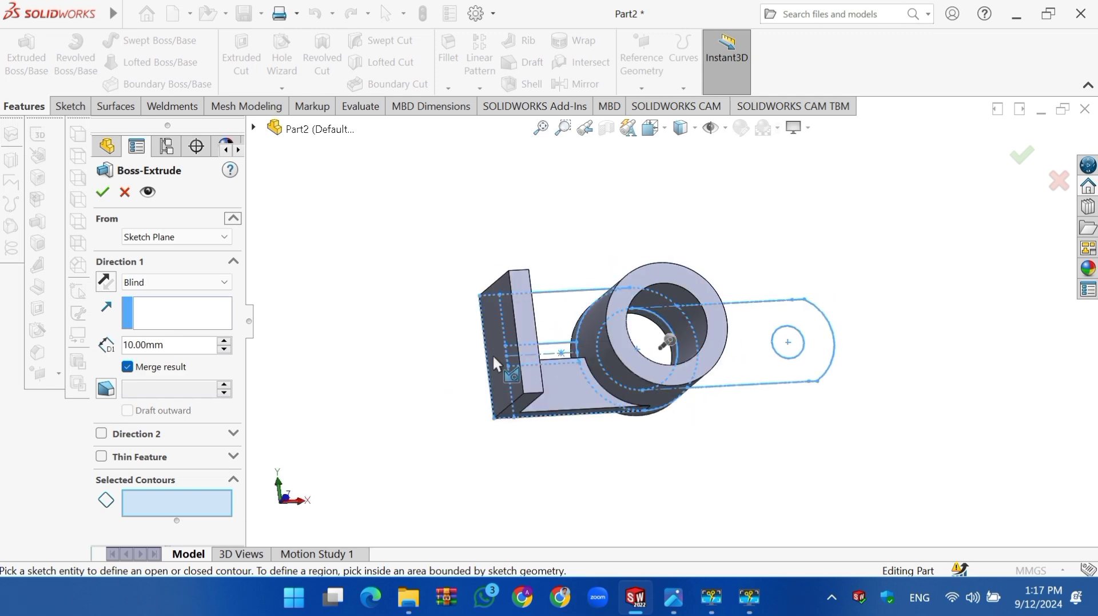
click(757, 365)
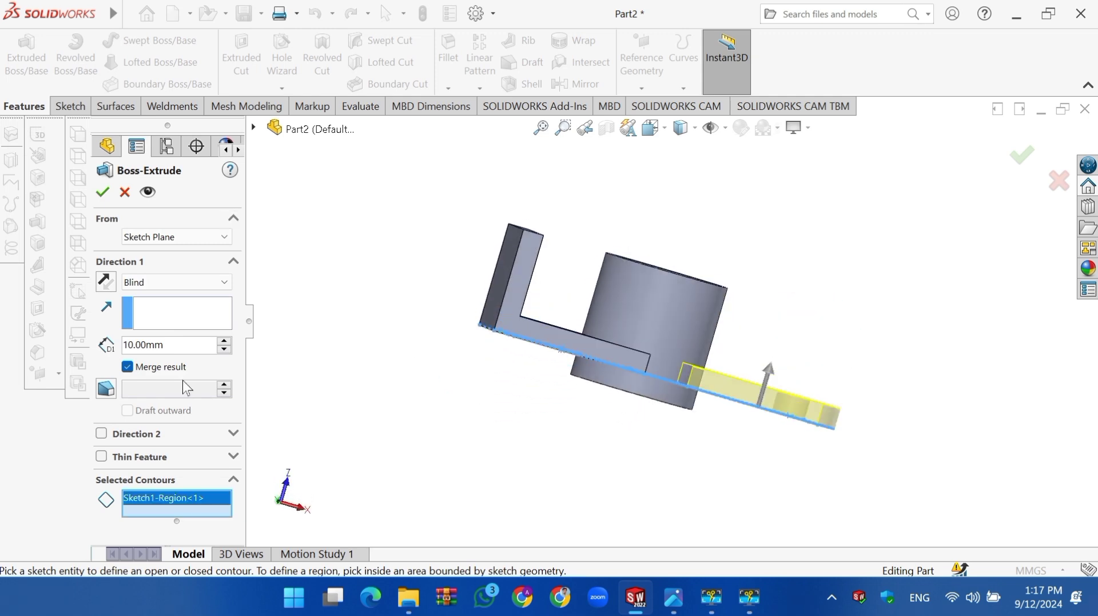
click(106, 281)
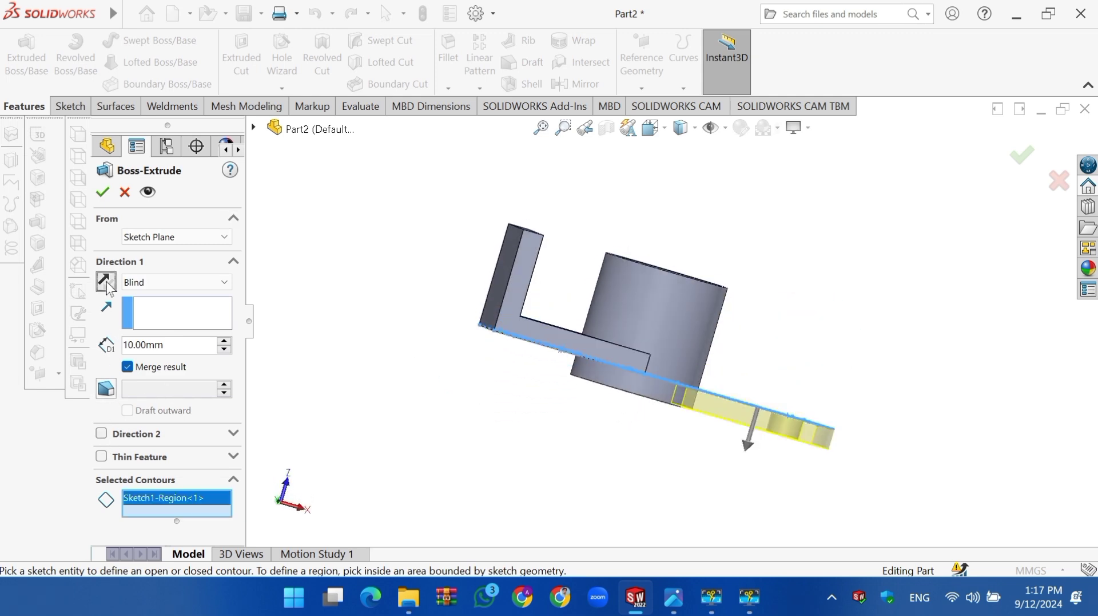
click(103, 193)
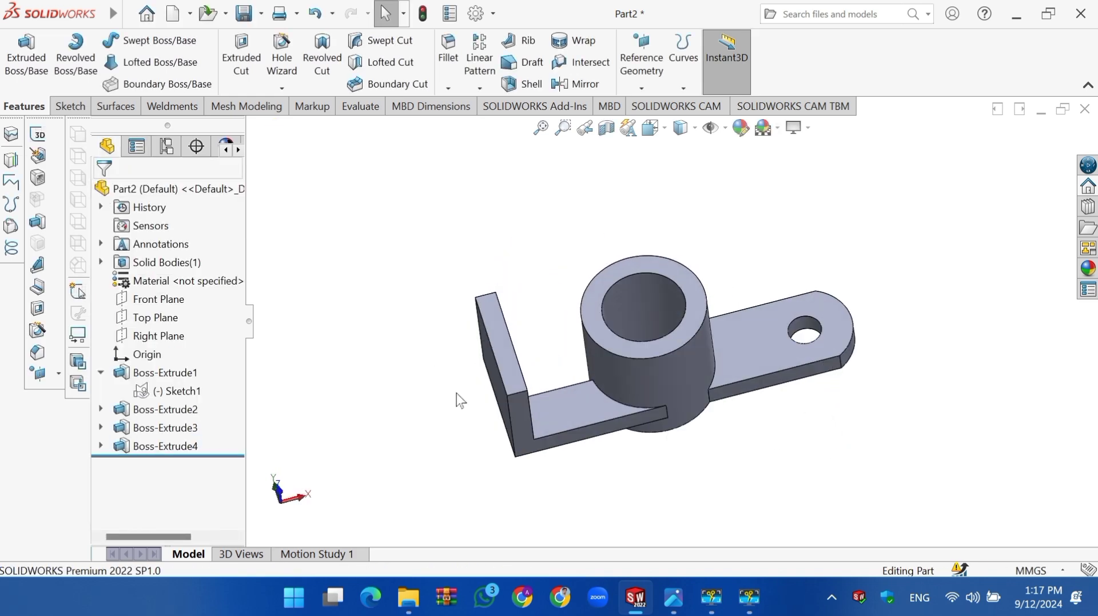
- Extrude the narrow slot region of Sketch1 50 mm to form the rib, then view from the front
click(174, 390)
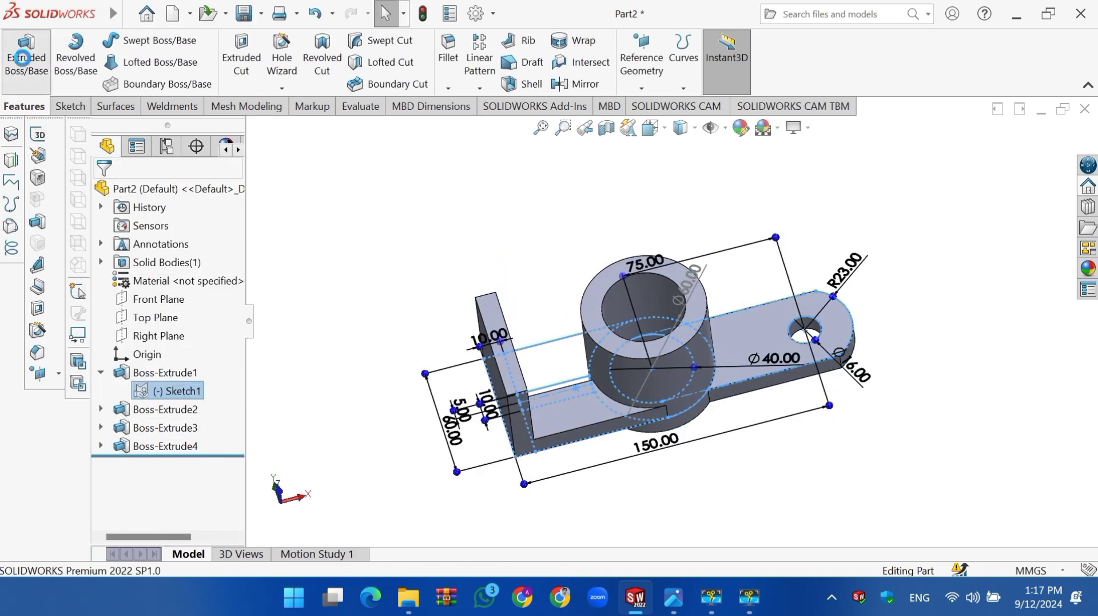
click(26, 54)
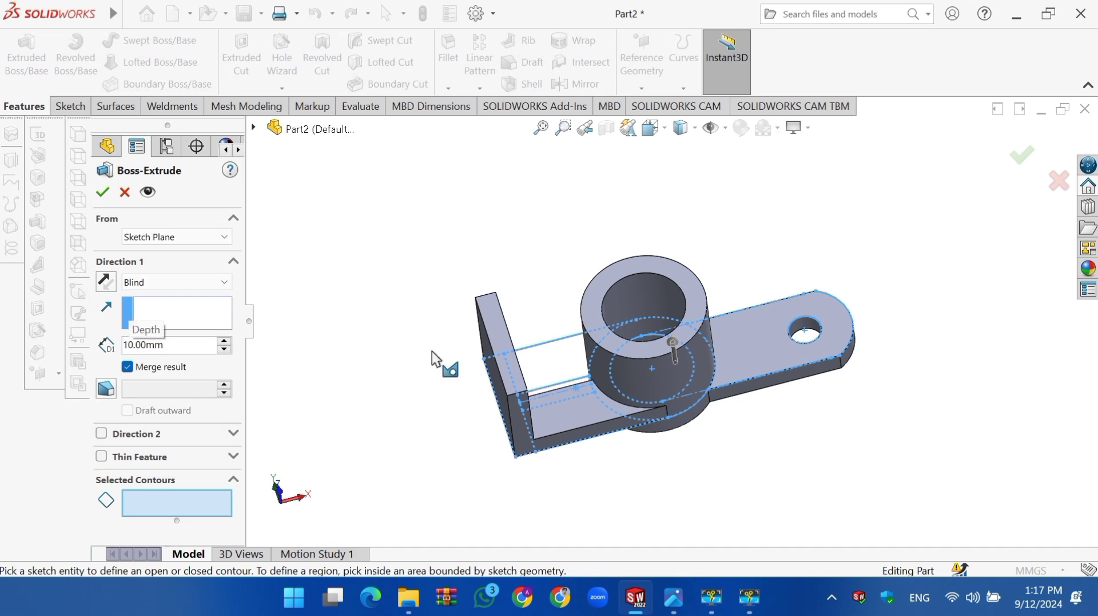
middle_drag(435, 358, 543, 369)
click(544, 362)
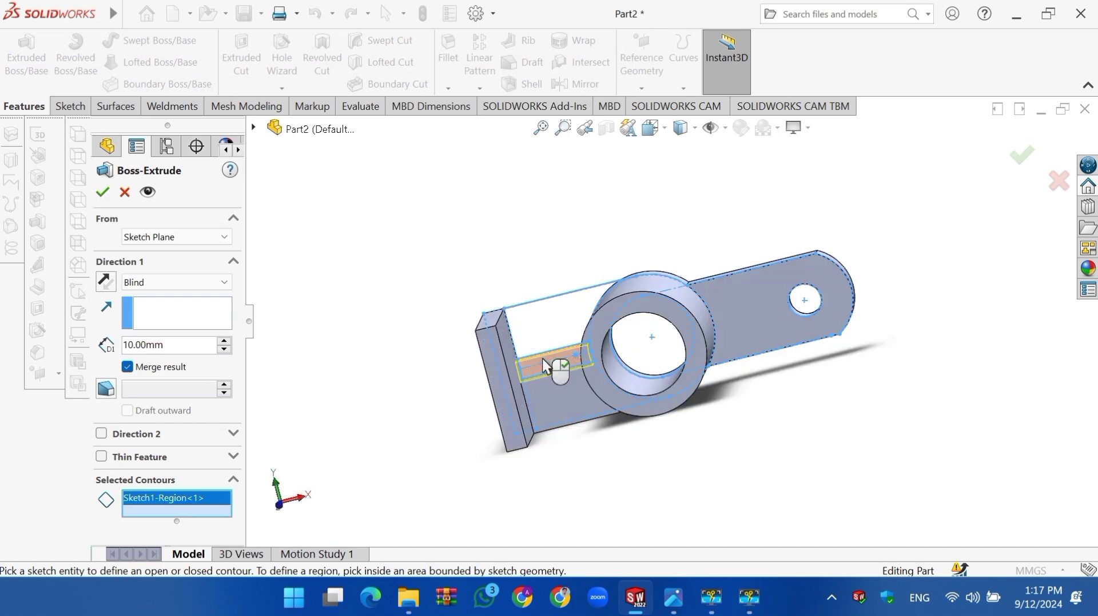
click(225, 341)
click(225, 341)
click(225, 342)
click(225, 341)
click(103, 192)
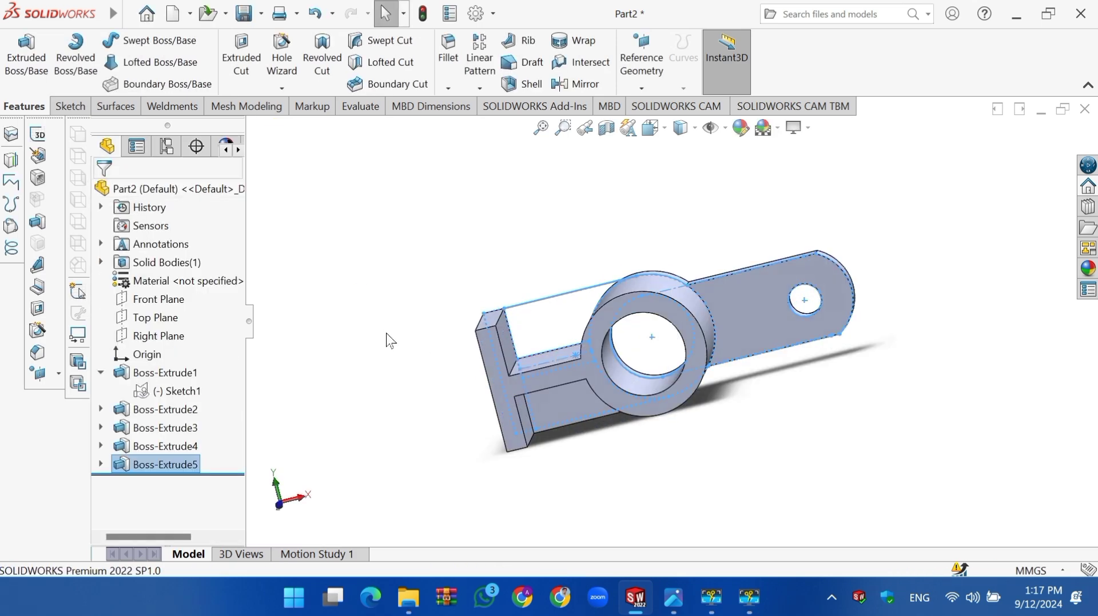
key(Up)
key(Up)
key(Up)
key(Up)
key(Up)
key(Up)
key(Up)
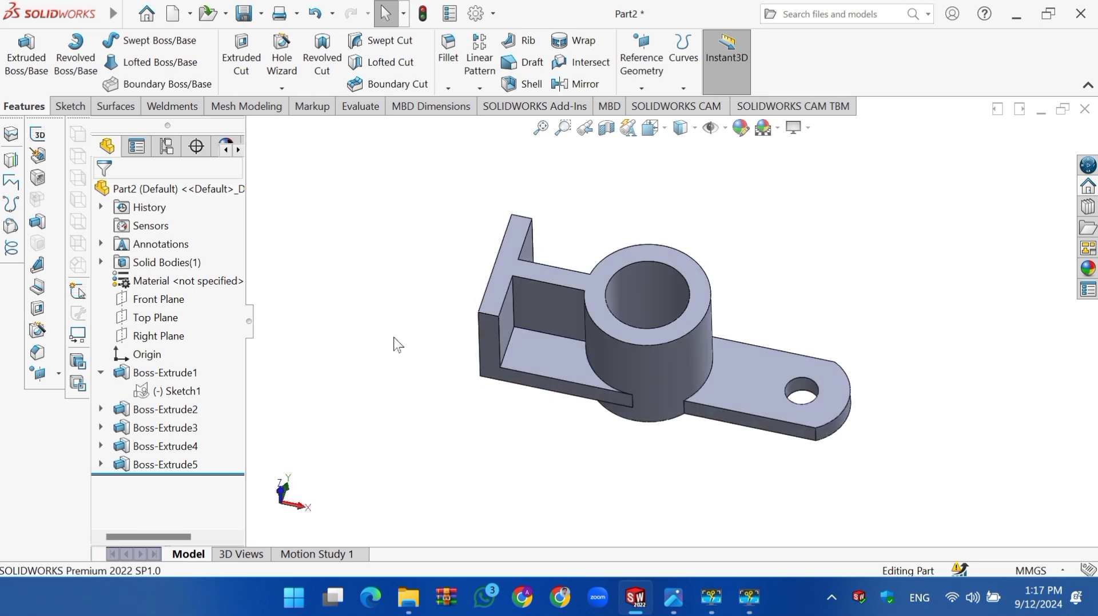
key(ctrl+1)
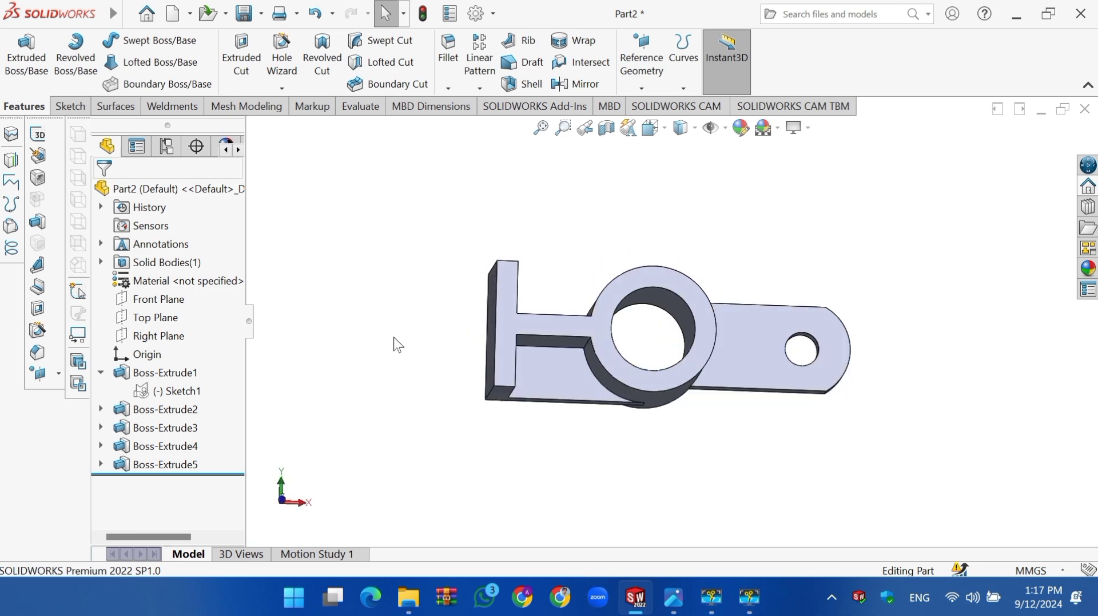
click(179, 394)
click(283, 317)
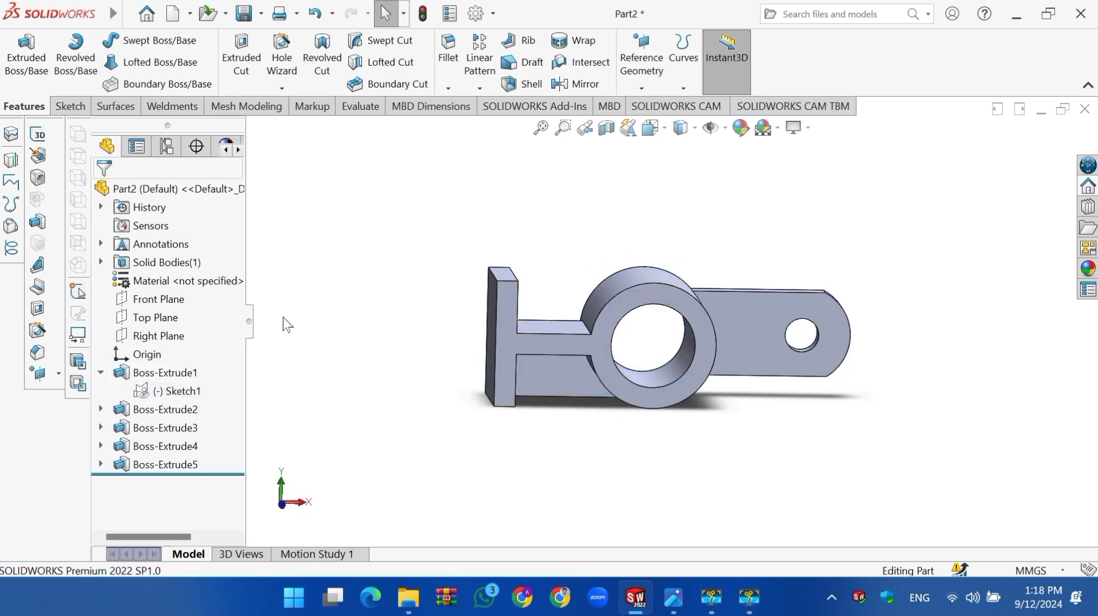
- Mirror the Boss-Extrude3 connecting strip across Top Plane and check the result from above
click(480, 89)
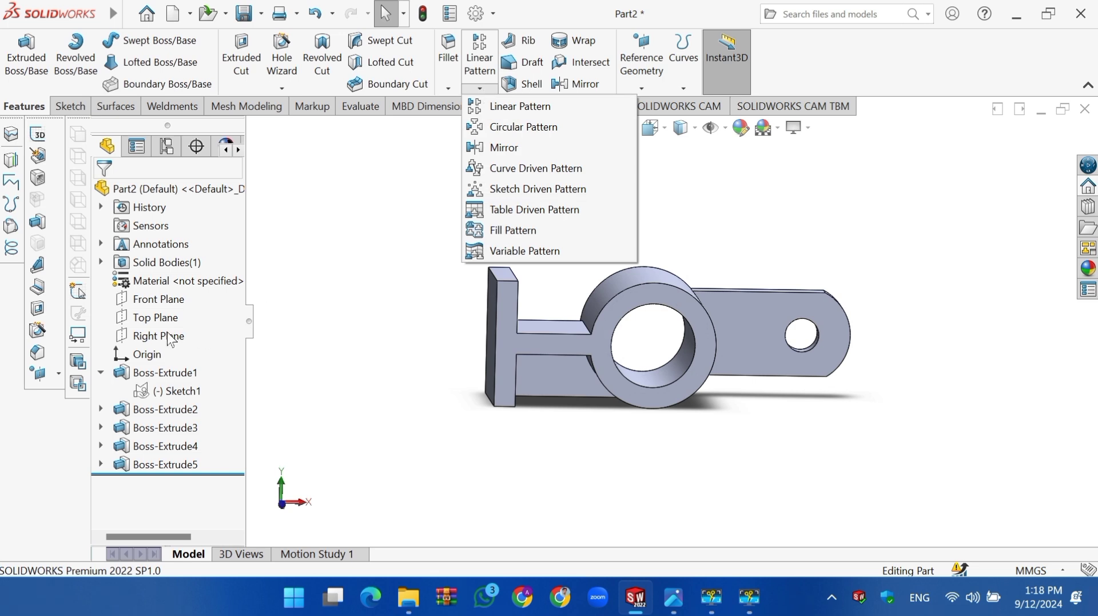
click(156, 317)
click(480, 88)
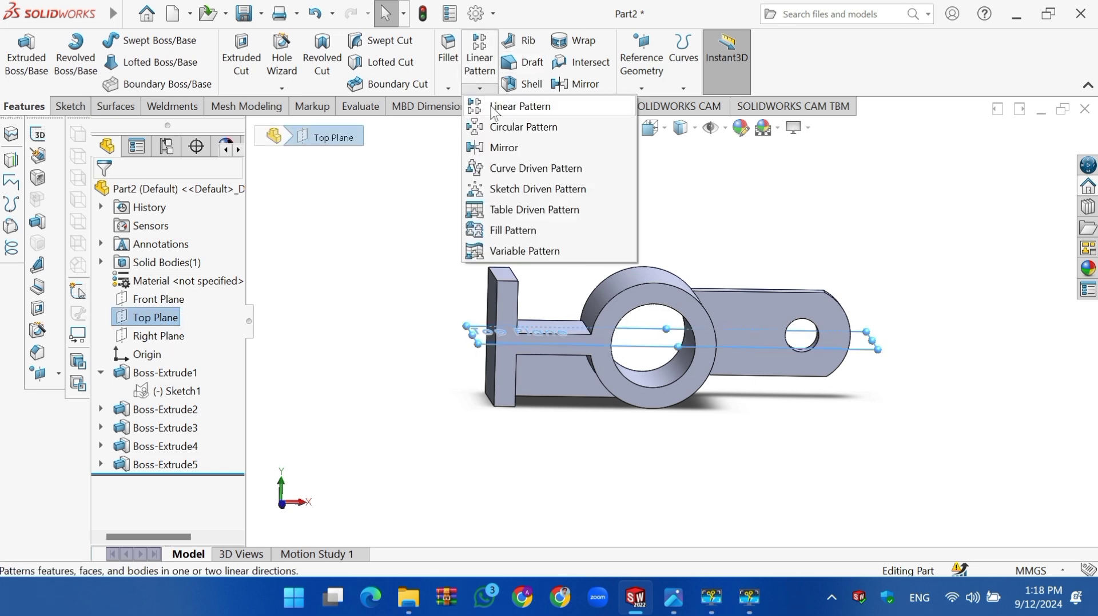
click(503, 147)
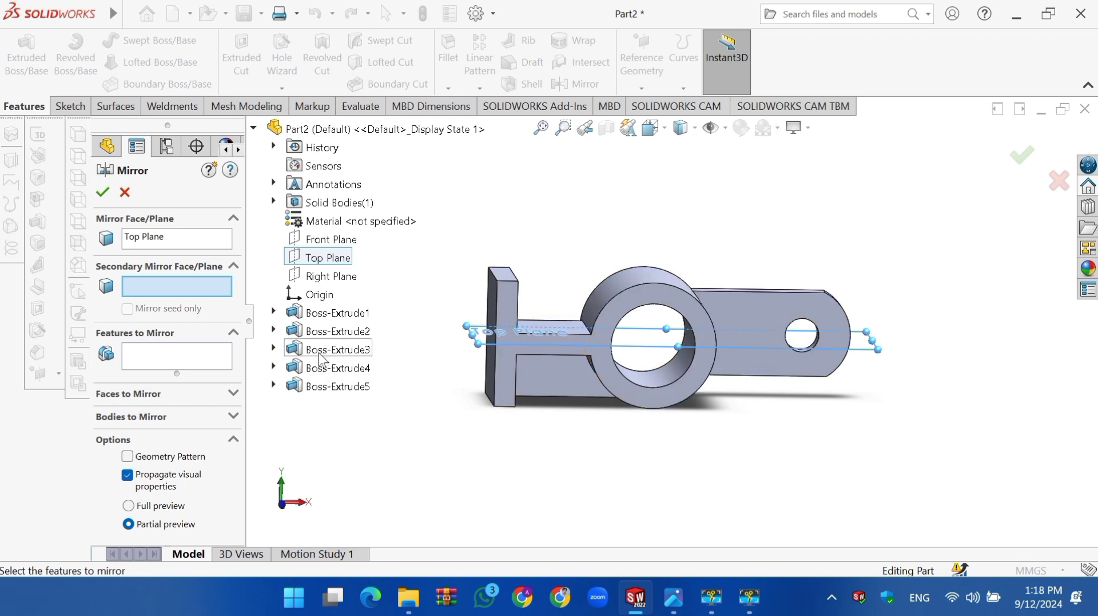
click(201, 356)
click(294, 365)
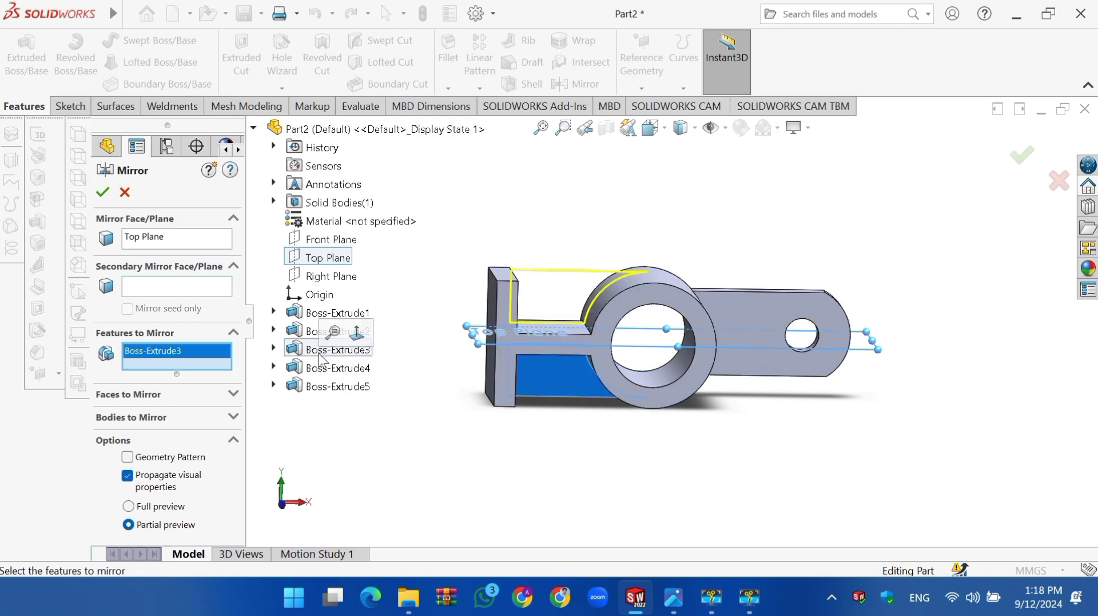
click(103, 192)
key(Up)
key(Up)
key(Up)
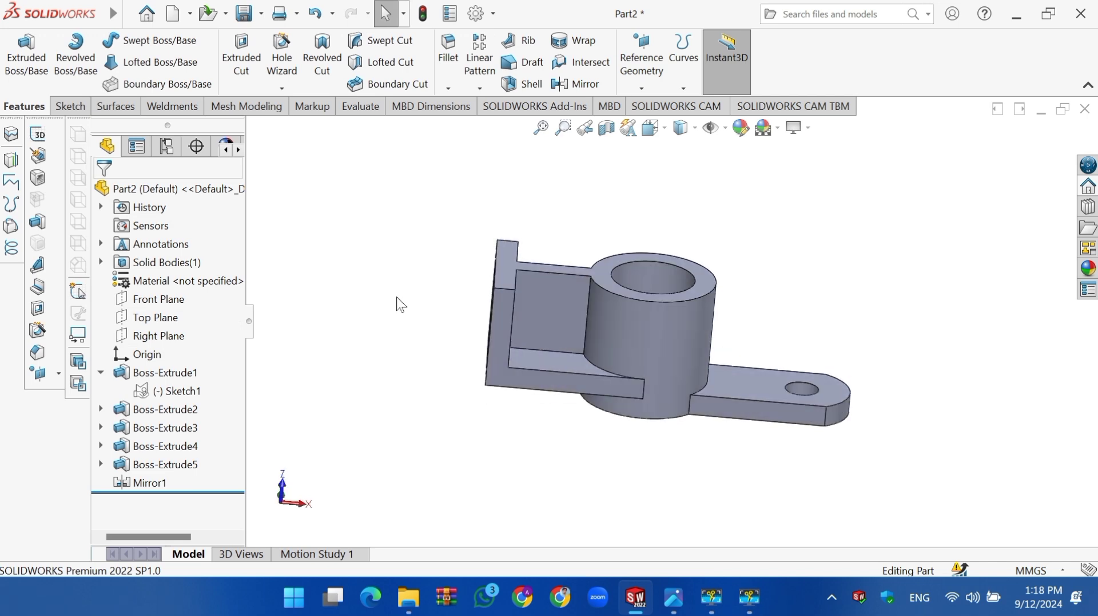
key(Up)
key(Up)
key(Down)
key(Down)
- Start a sketch on the back plate face and draw a horizontal centerline from the origin
click(525, 297)
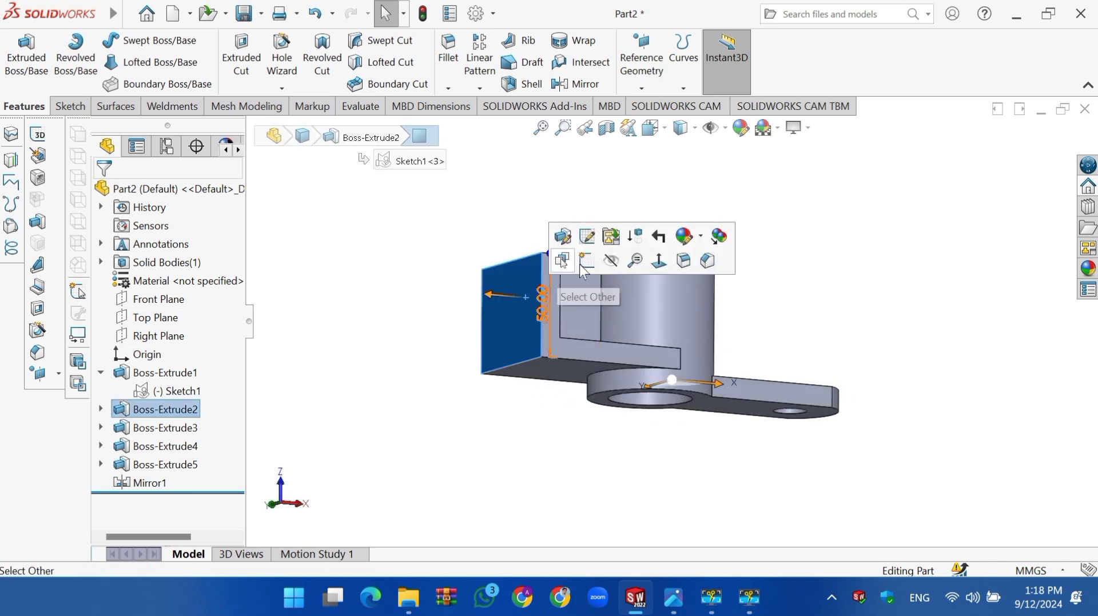
click(581, 262)
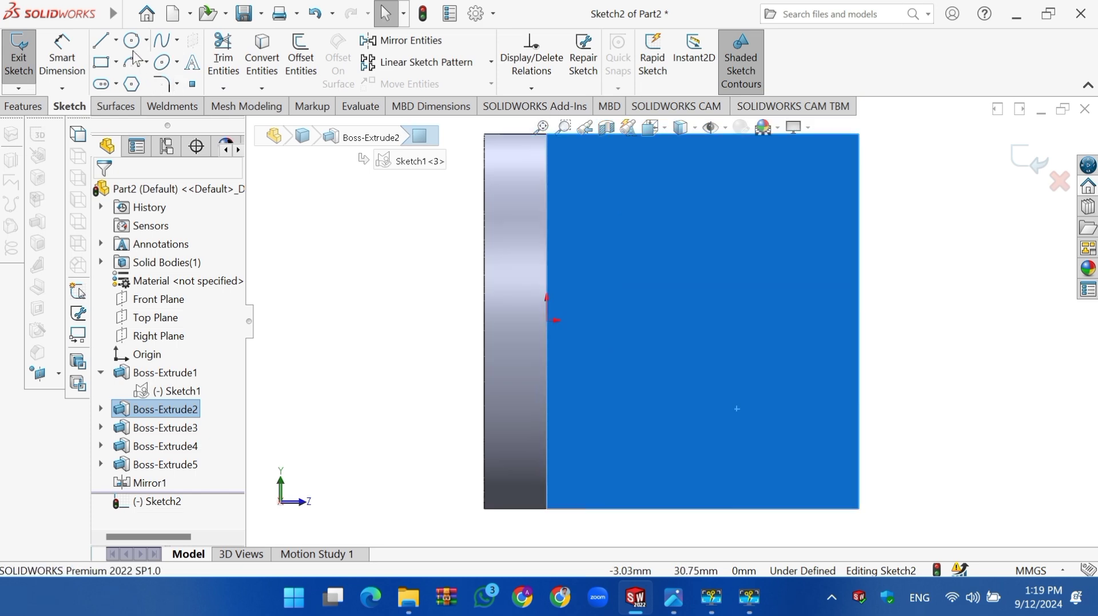
click(116, 41)
click(152, 81)
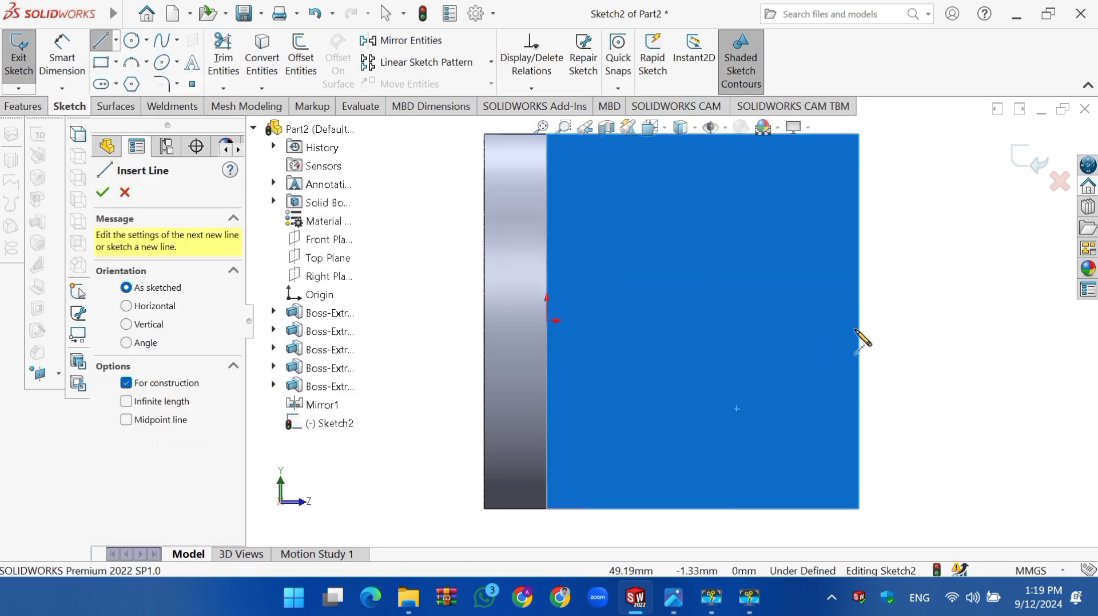
drag(858, 320, 547, 320)
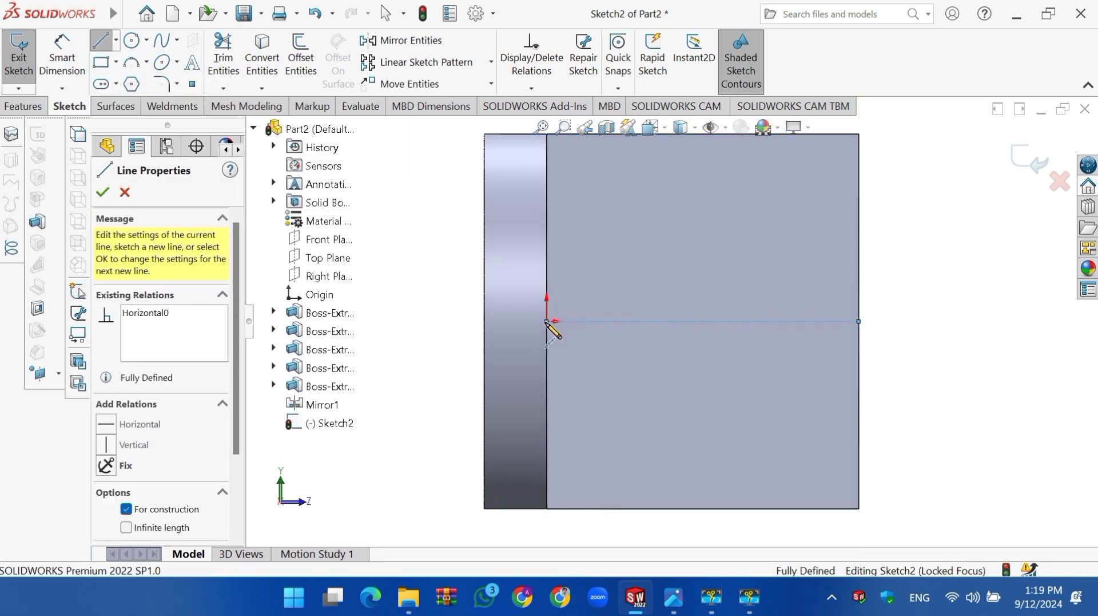
right_click(552, 319)
click(582, 339)
- Draw a small circle near the plate's upper-right corner
click(132, 41)
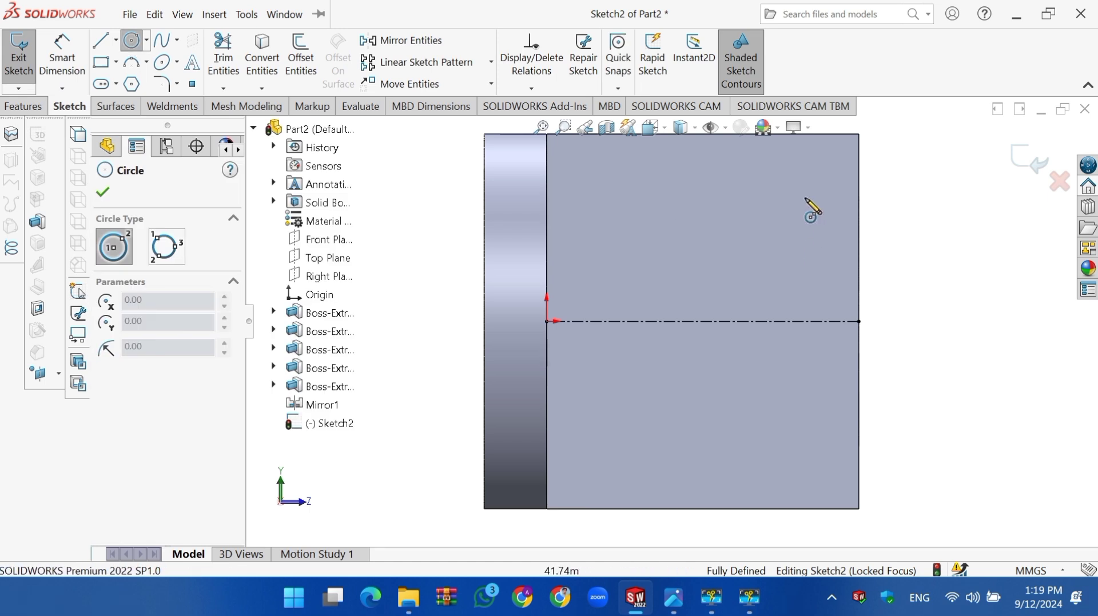
drag(798, 200, 824, 226)
right_click(819, 225)
click(857, 234)
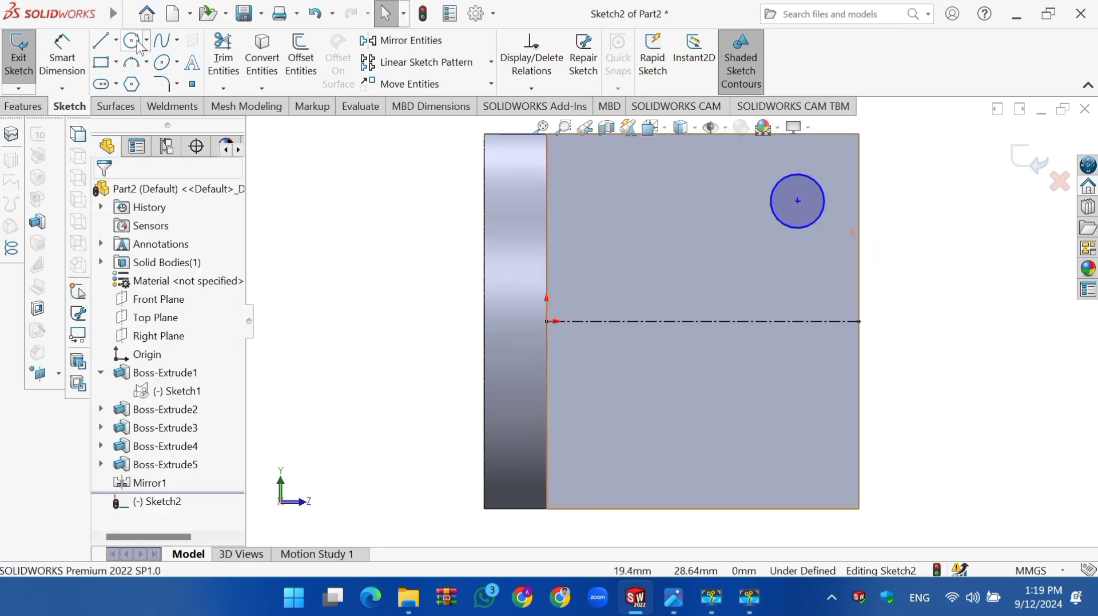
- Dimension the circle's centre 15 mm from the plate's top and right edges
click(62, 58)
click(797, 200)
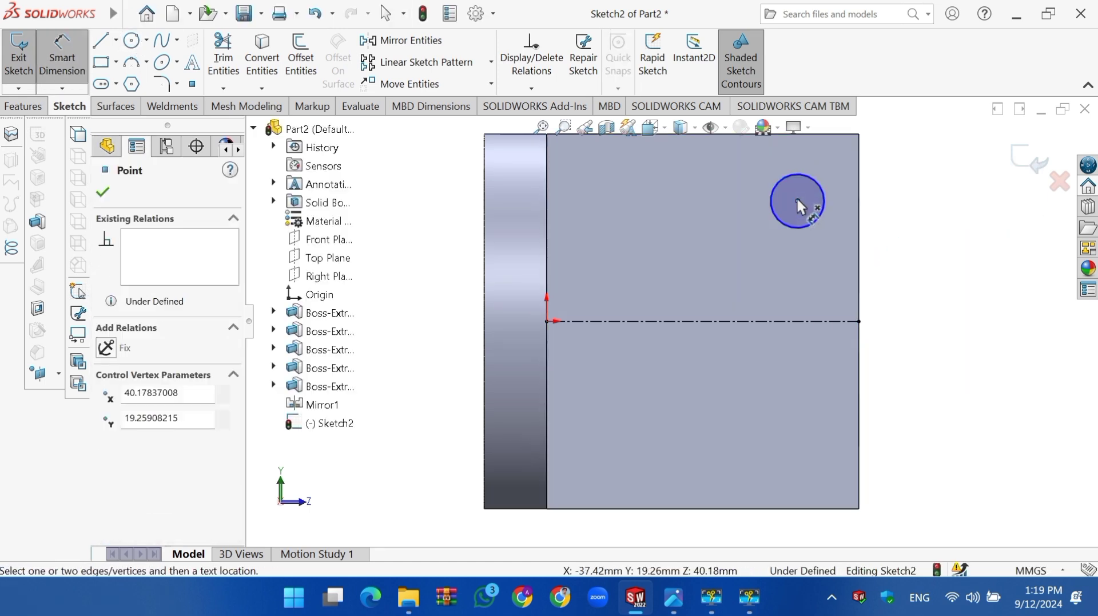
click(825, 133)
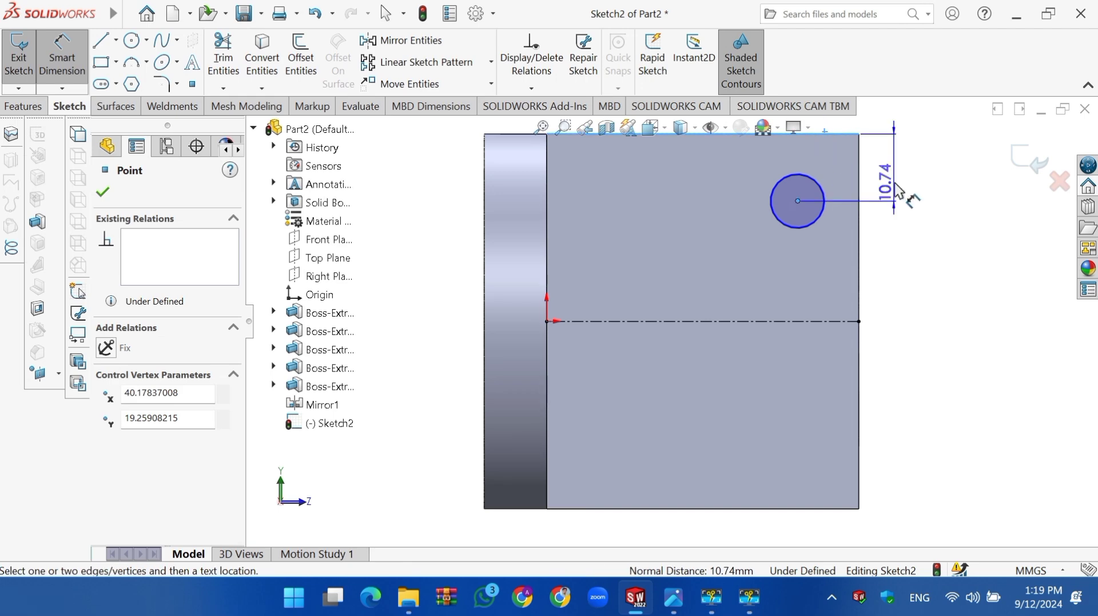
click(894, 183)
text(15mm)
key(Return)
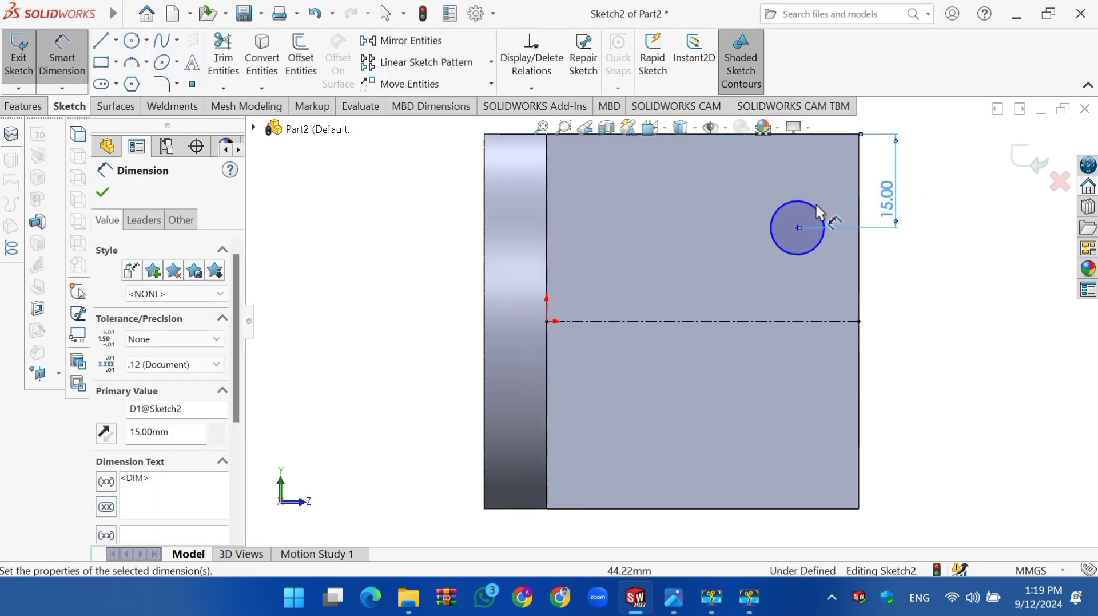
click(797, 228)
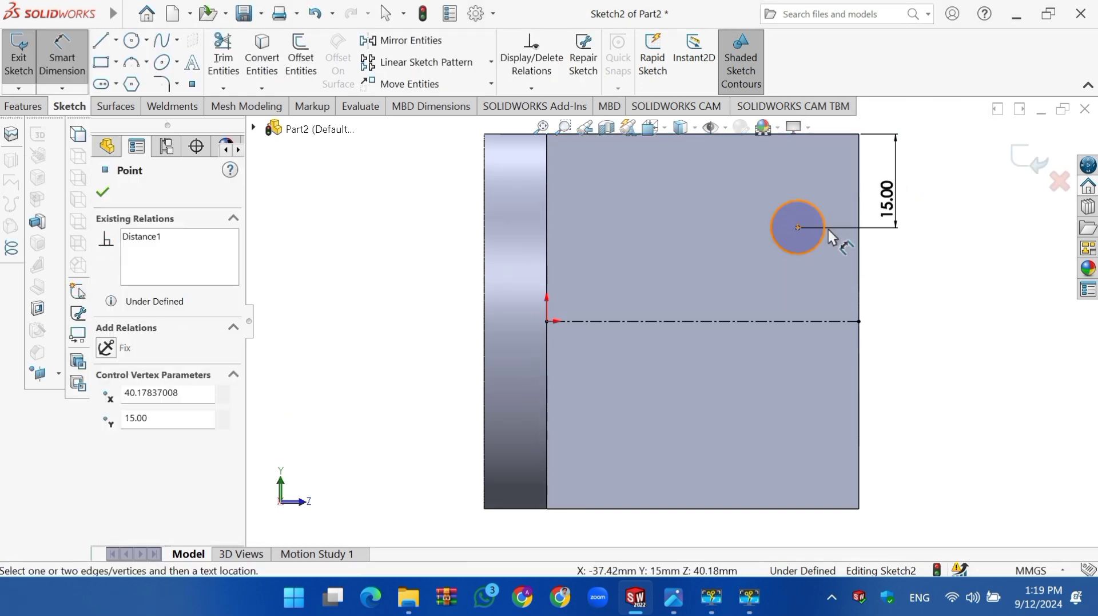
click(860, 238)
click(844, 174)
text(15mm)
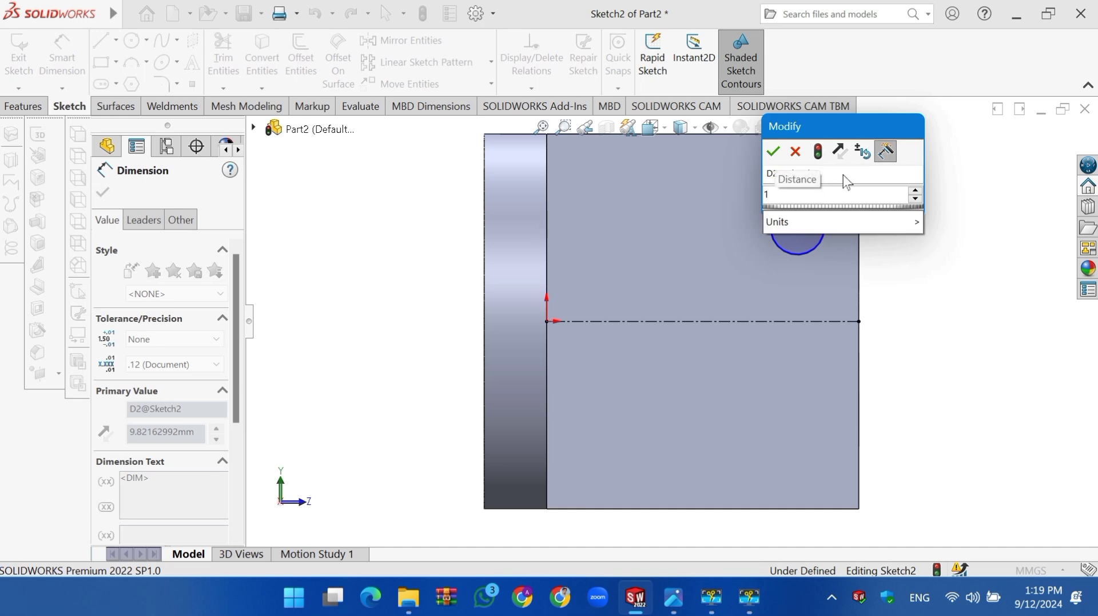
key(Return)
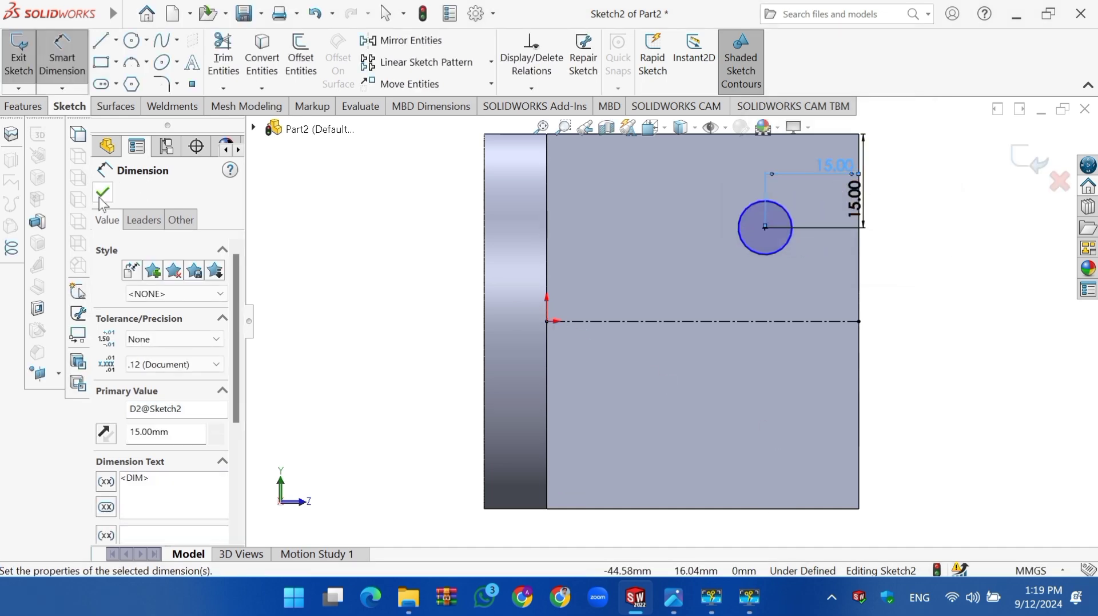
click(101, 196)
- Check the reference drawing and set the circle's diameter to Ø16
click(674, 596)
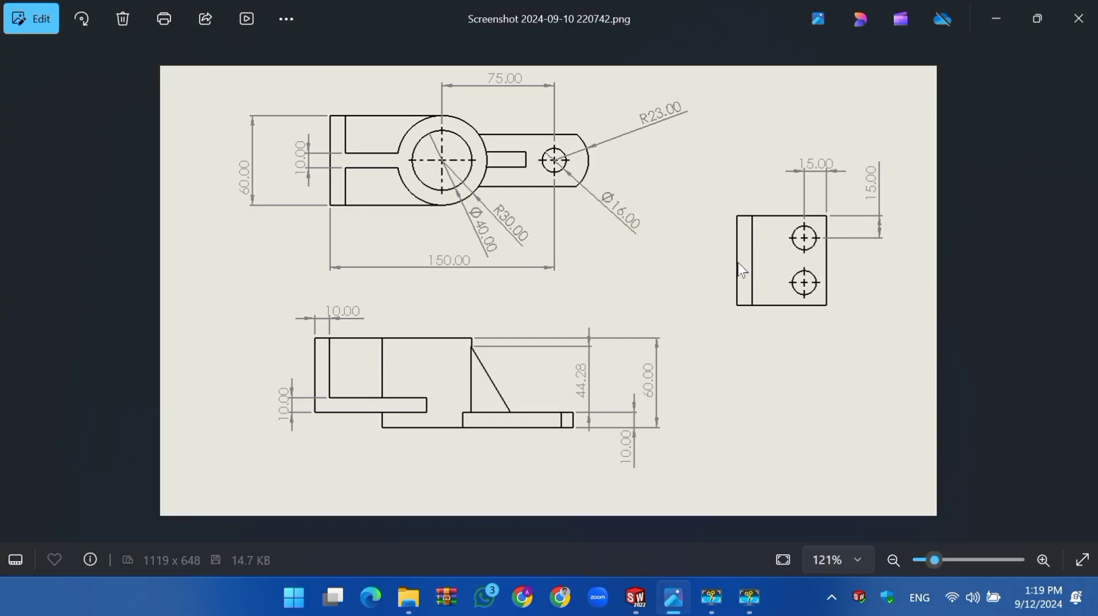
click(635, 597)
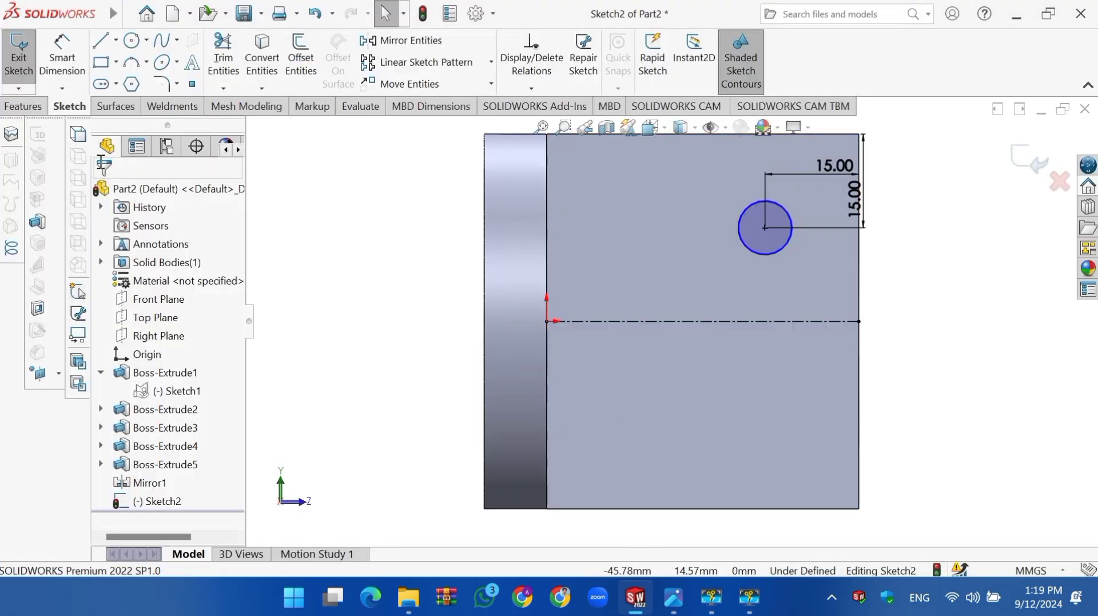
click(780, 253)
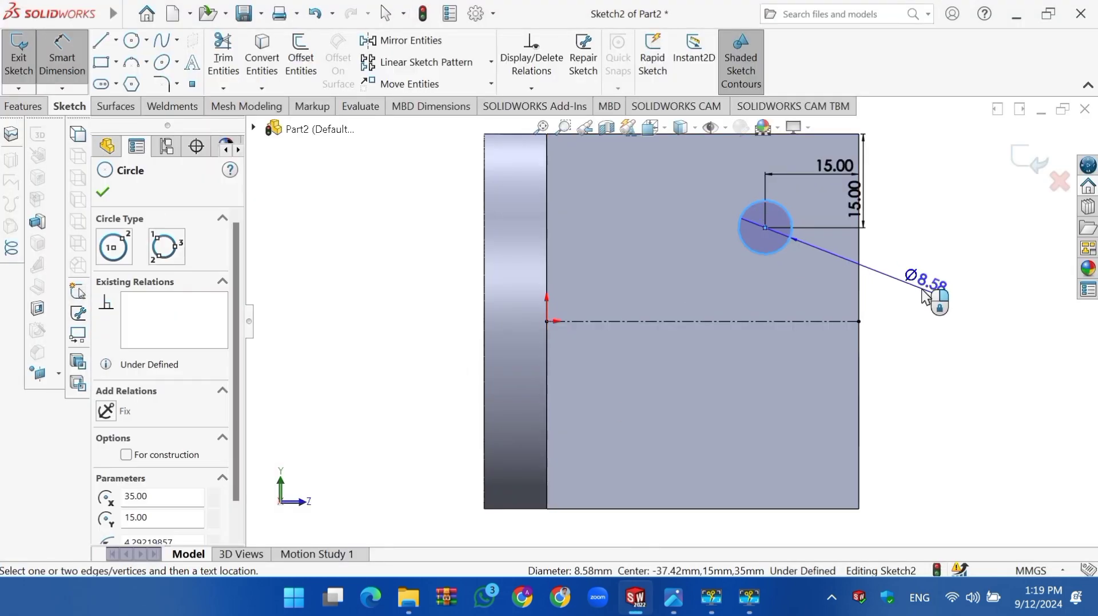
click(924, 289)
key(Return)
text(16)
key(Return)
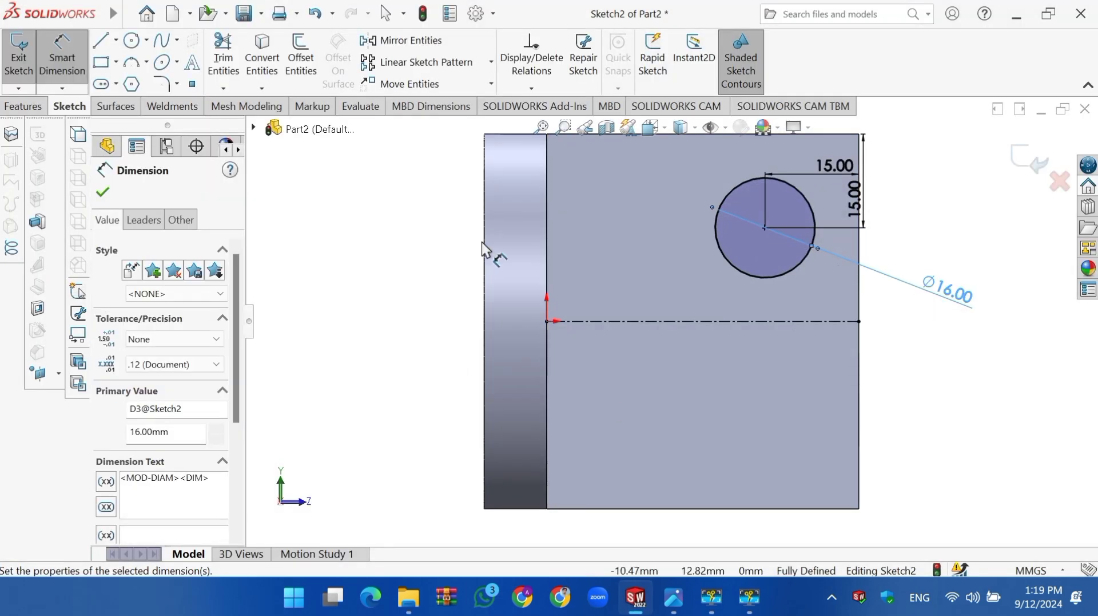
click(103, 193)
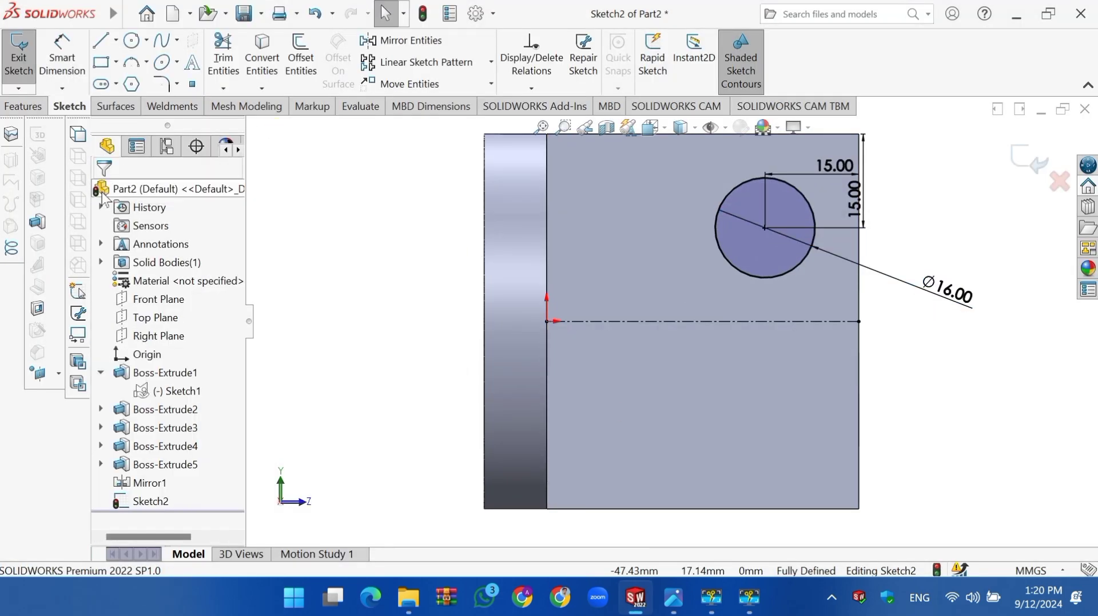
- Mirror the Ø16 circle about the horizontal centerline to create a second circle
click(404, 40)
click(739, 272)
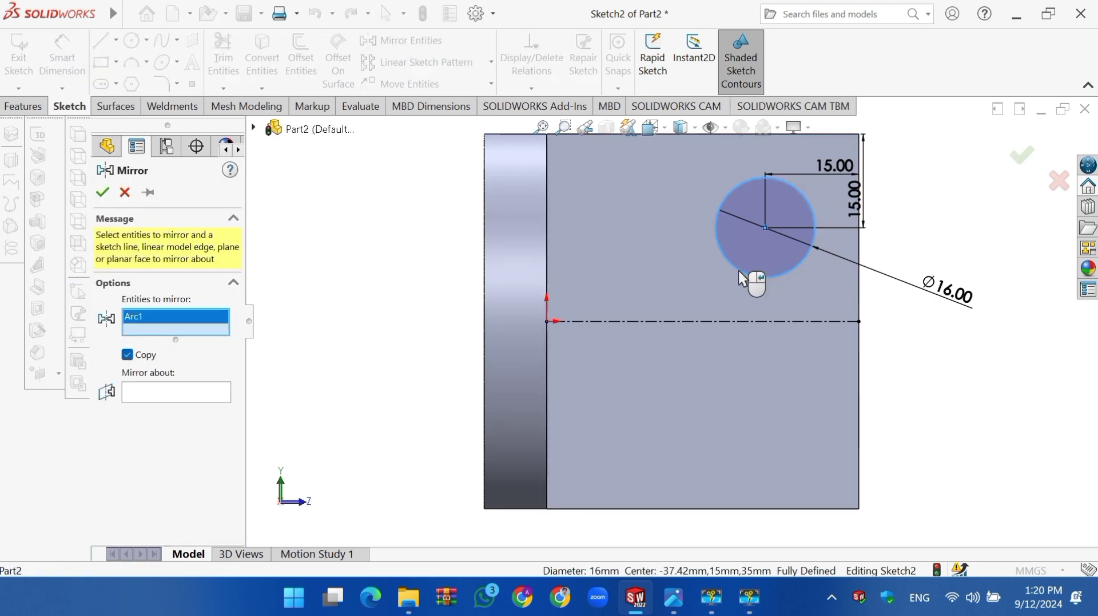
click(215, 400)
click(720, 321)
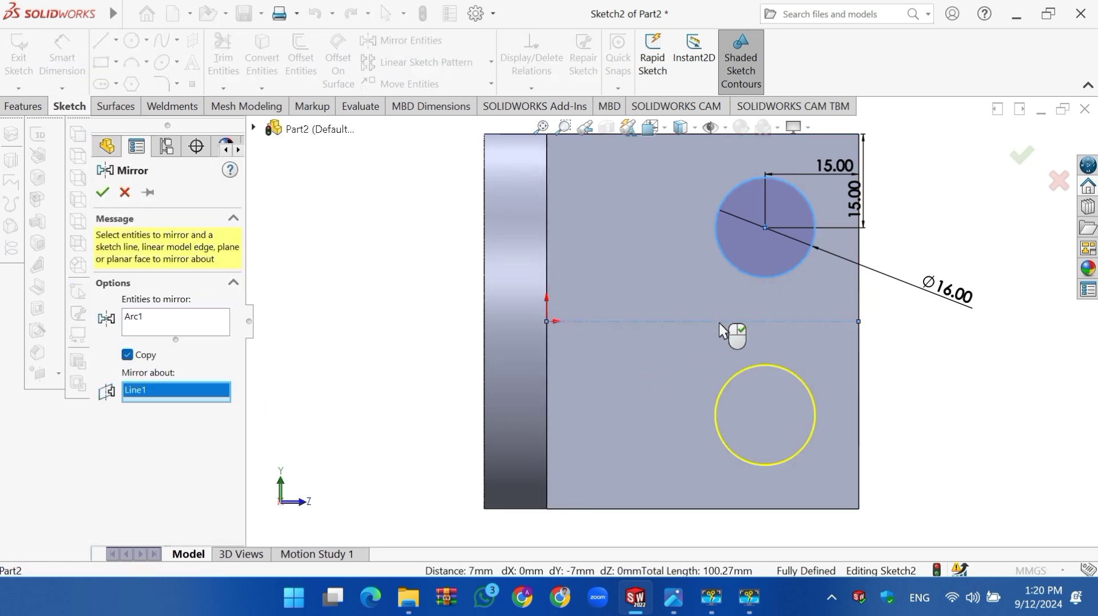
click(103, 194)
- Extrude-cut both circles through the plate with end condition Up To Next
click(39, 107)
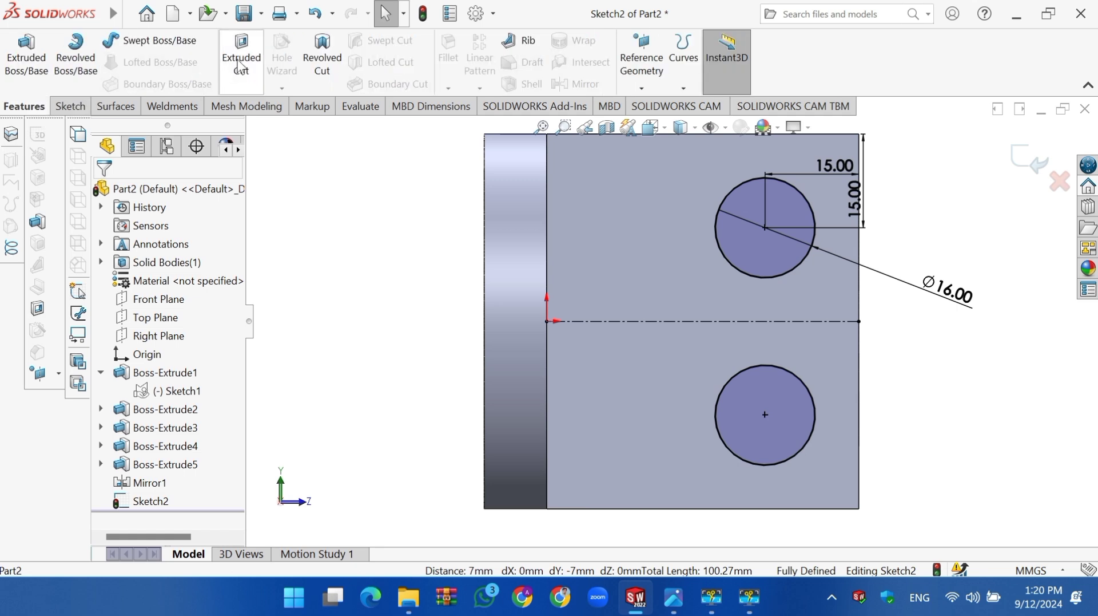
click(241, 57)
click(224, 349)
click(224, 349)
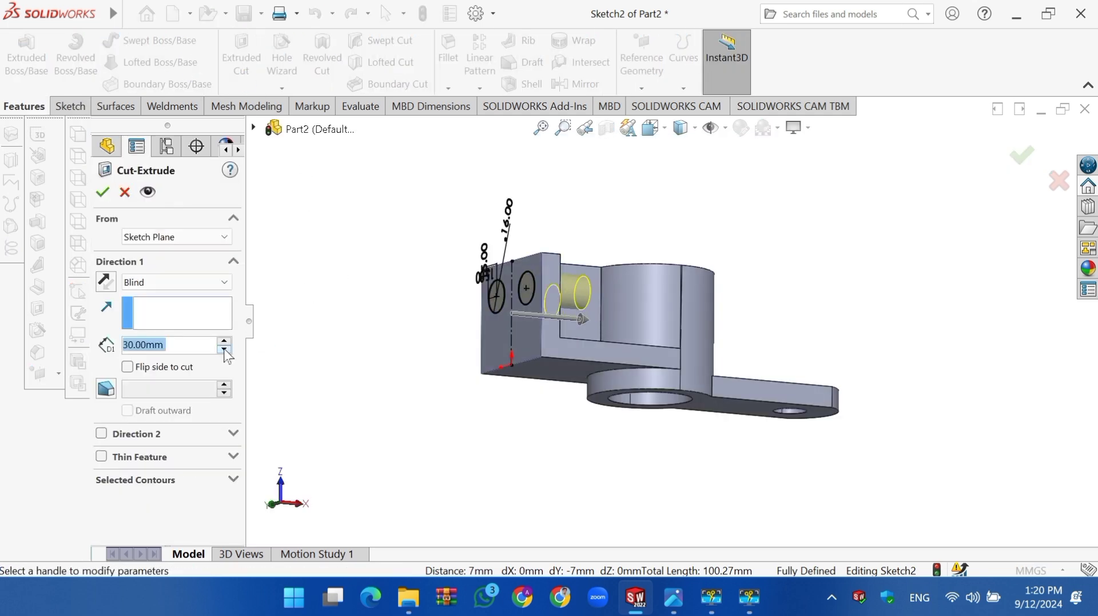
click(224, 282)
click(180, 329)
click(105, 193)
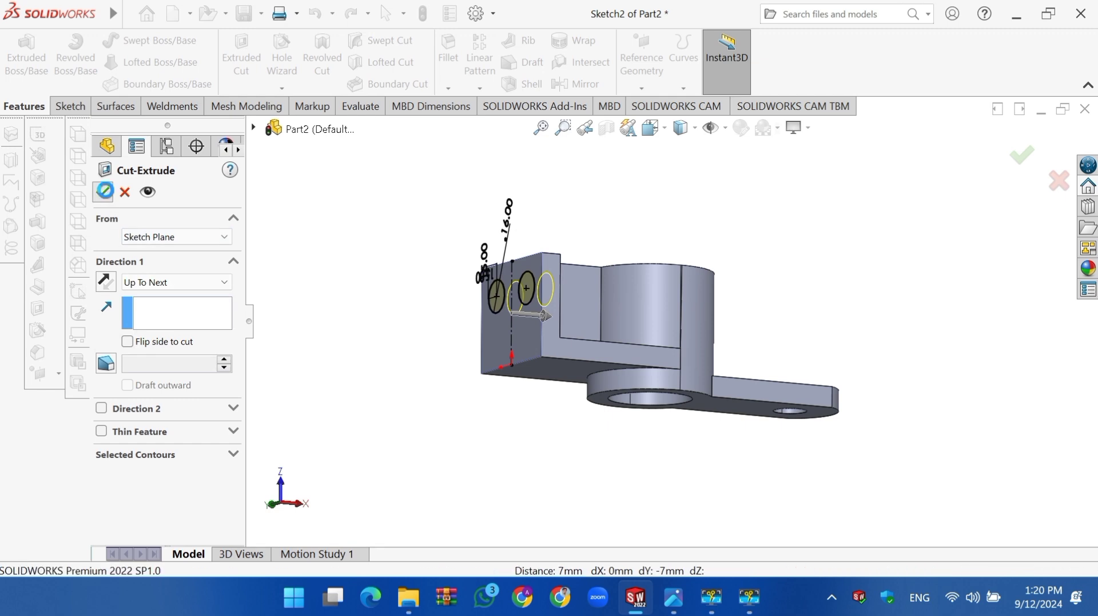
- Colour the whole part light pink, then select Top Plane
key(ctrl+7)
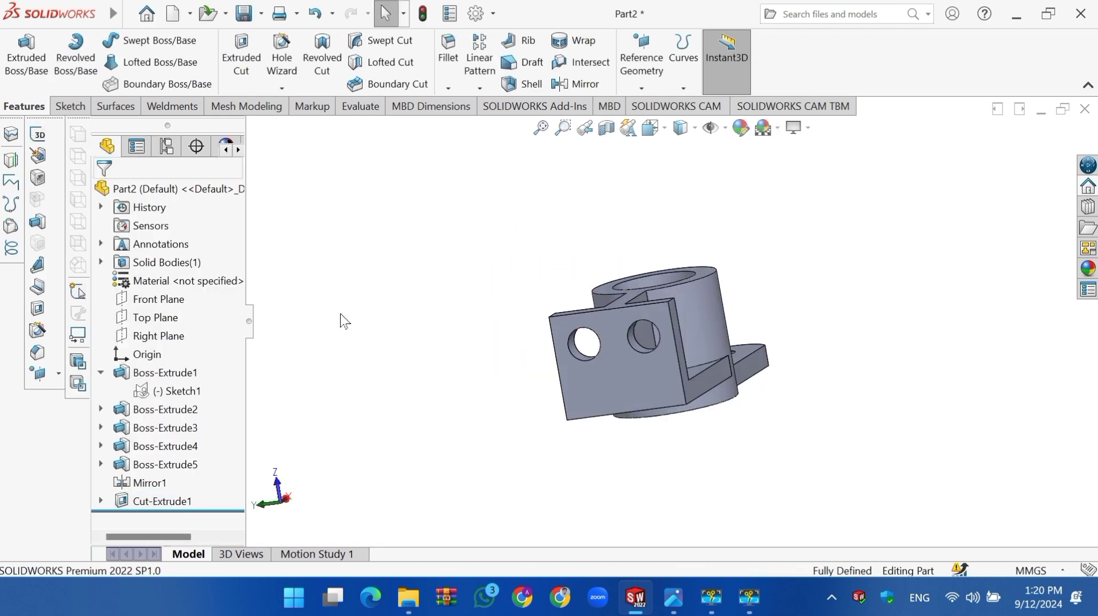
mouse_move(674, 596)
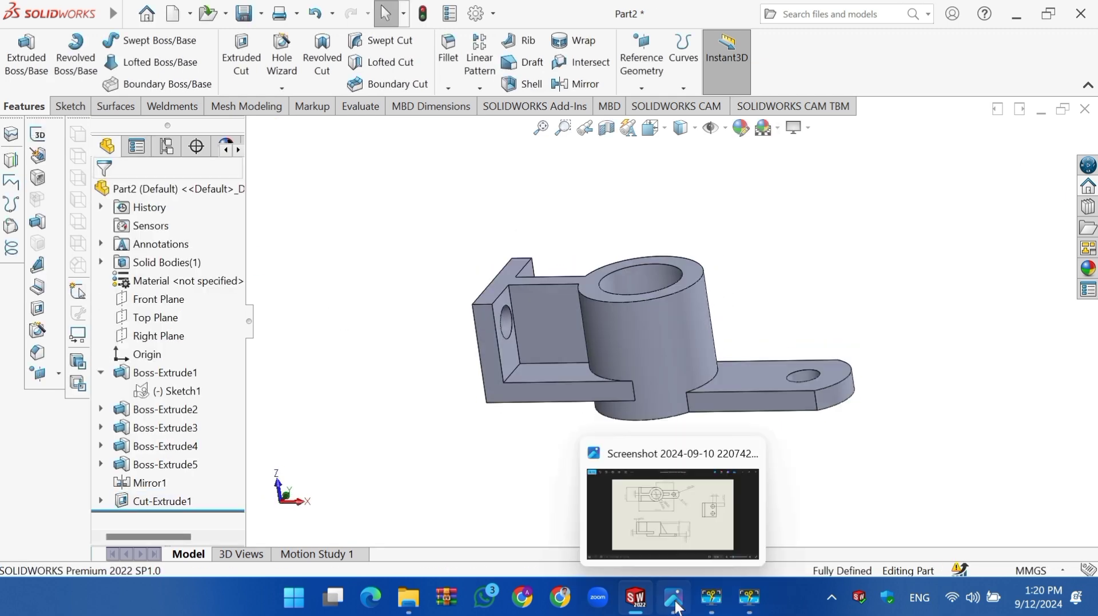
click(673, 531)
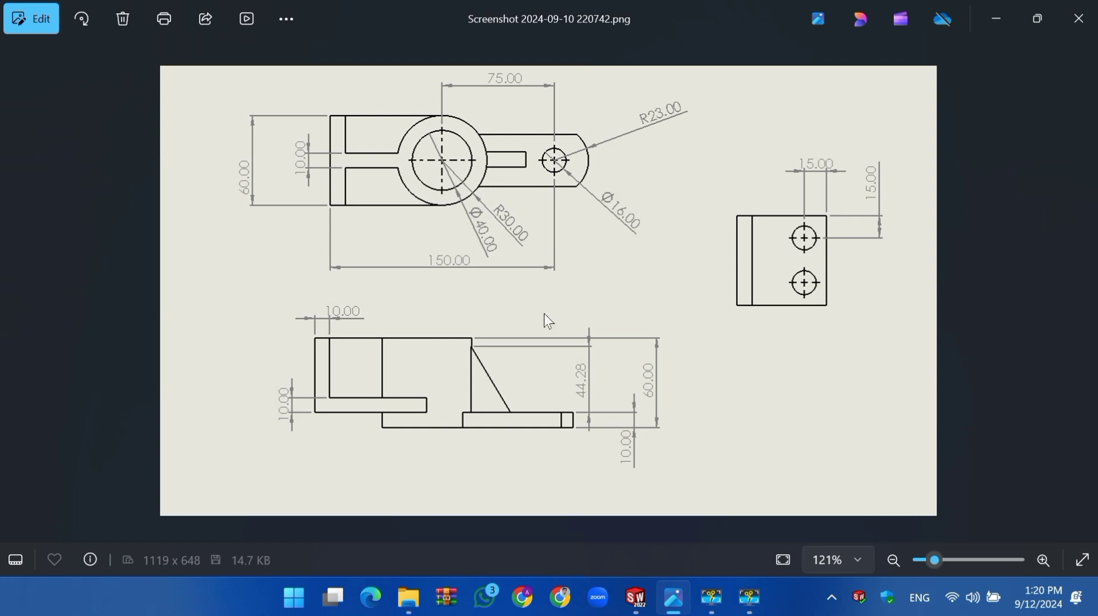
mouse_move(635, 596)
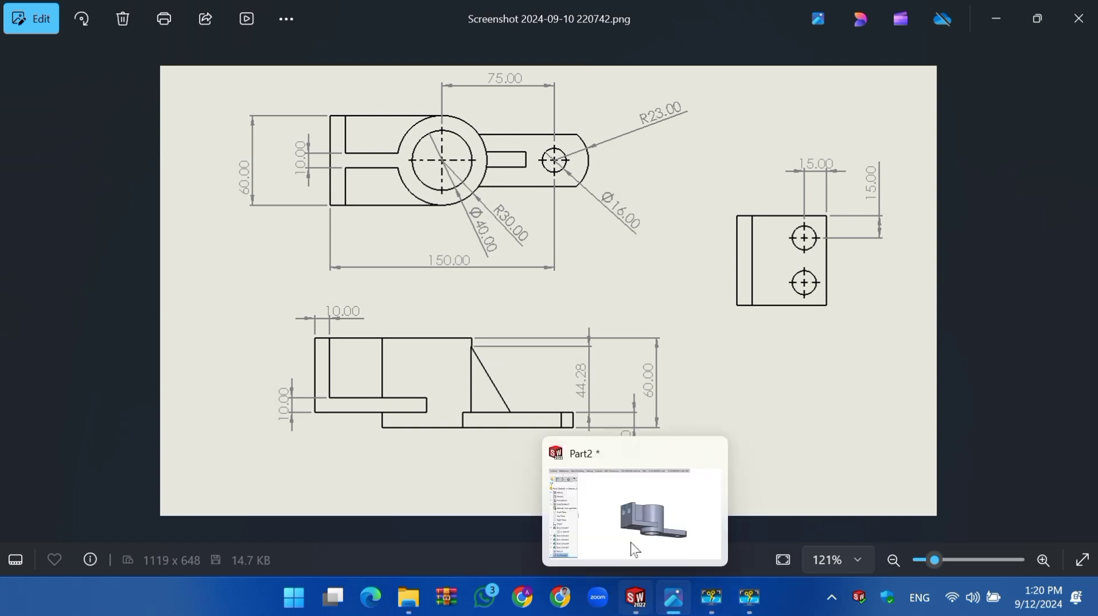
click(633, 538)
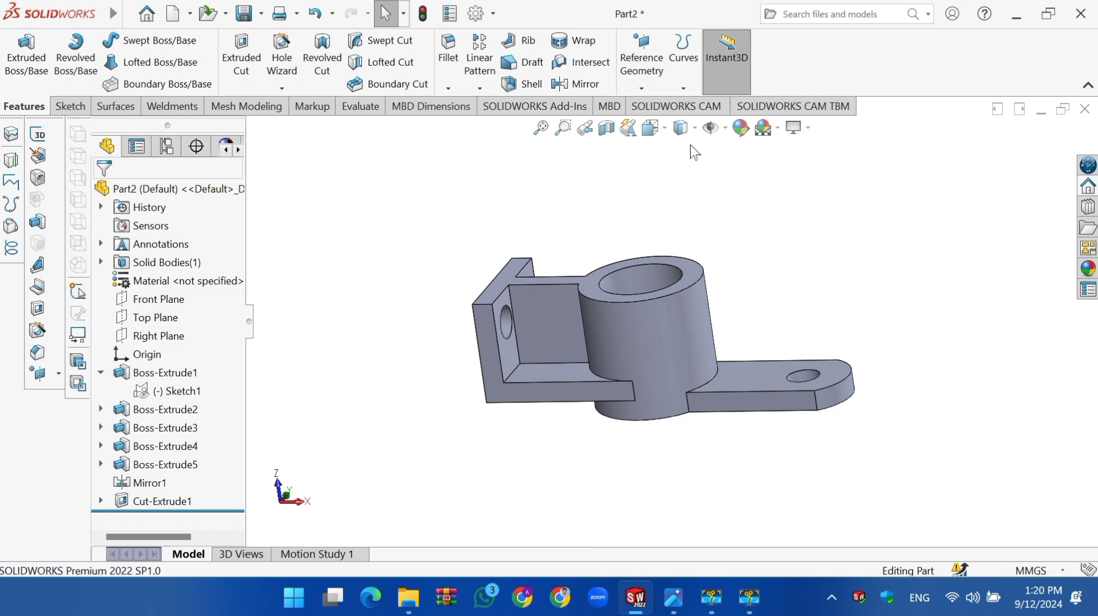
click(740, 127)
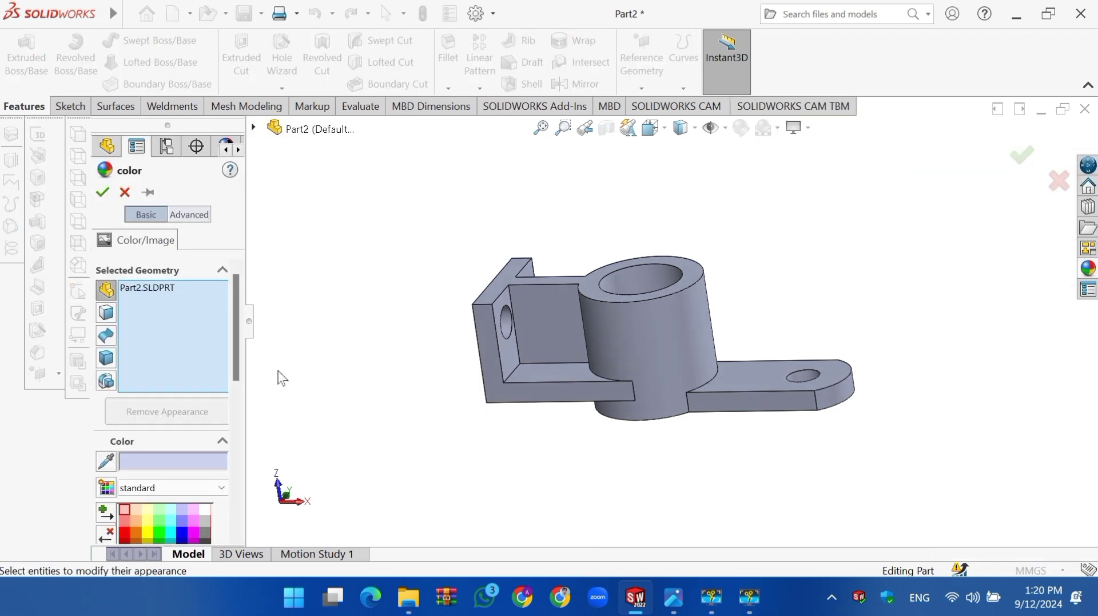
click(191, 509)
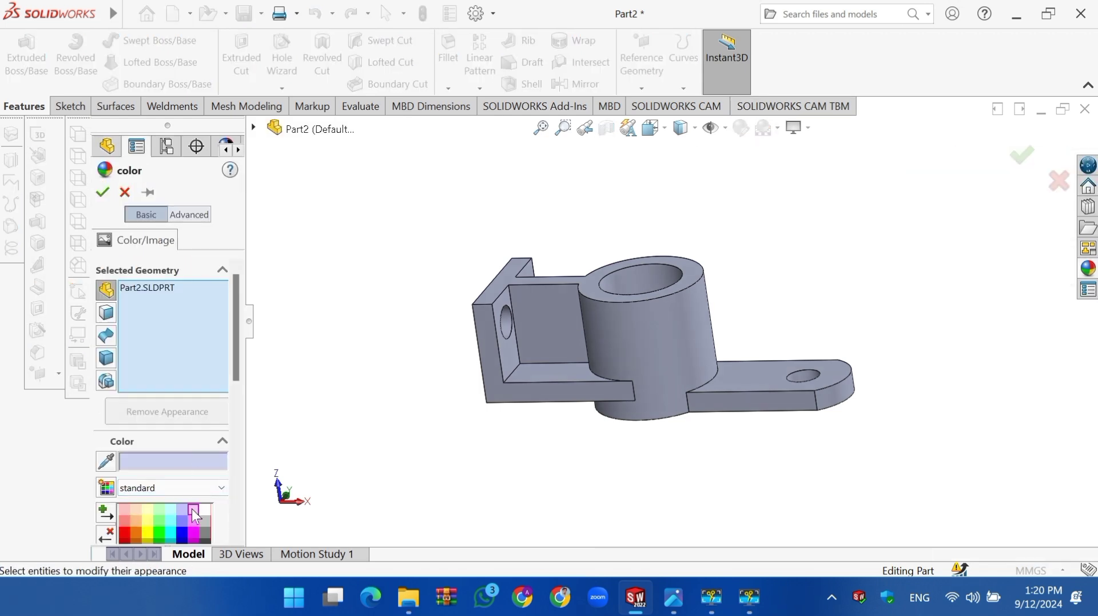
click(103, 193)
click(155, 317)
- Sketch a diagonal line on Top Plane from the cylinder's top corner to the right plate
click(157, 292)
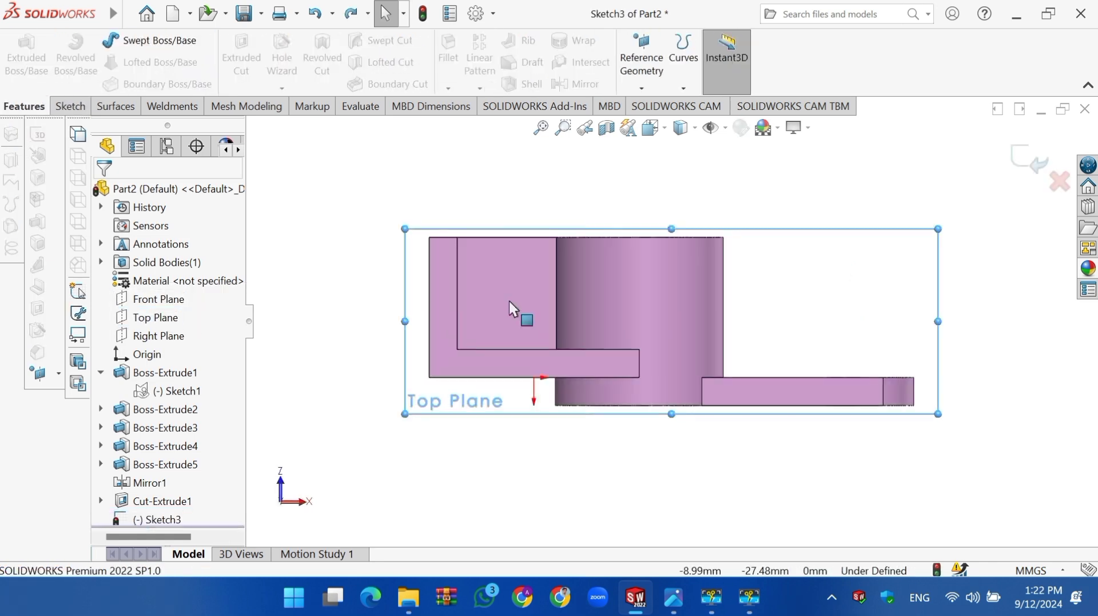
click(70, 106)
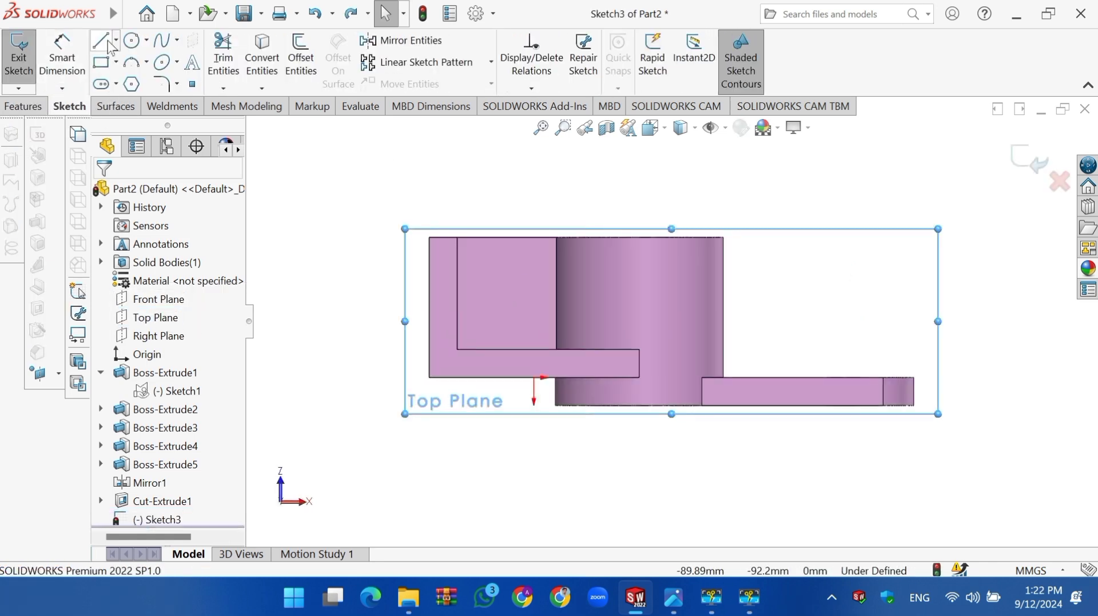
click(101, 40)
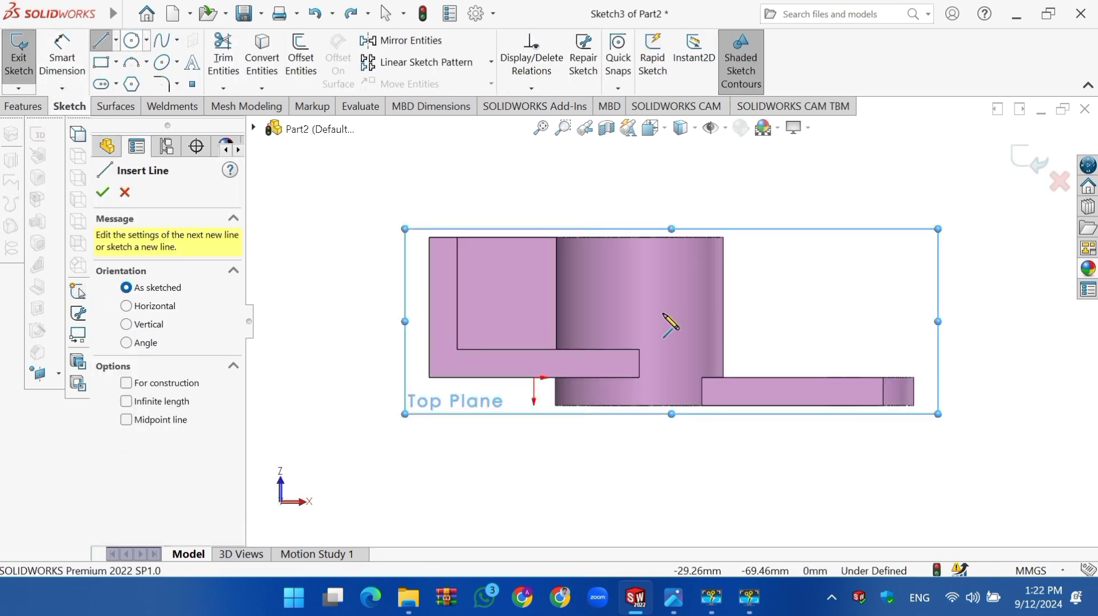
click(724, 258)
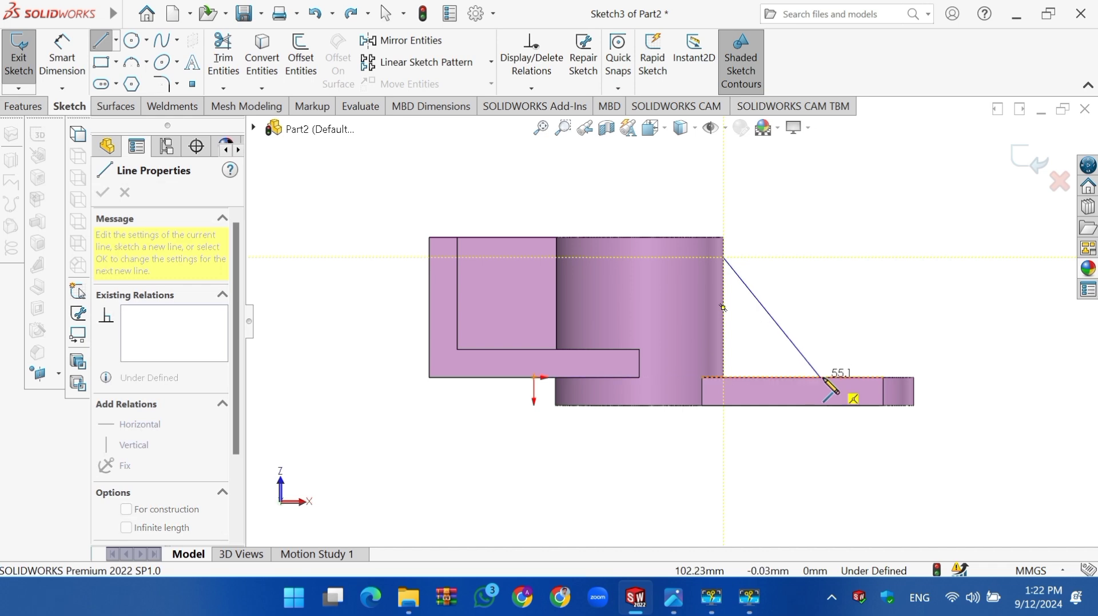
click(813, 377)
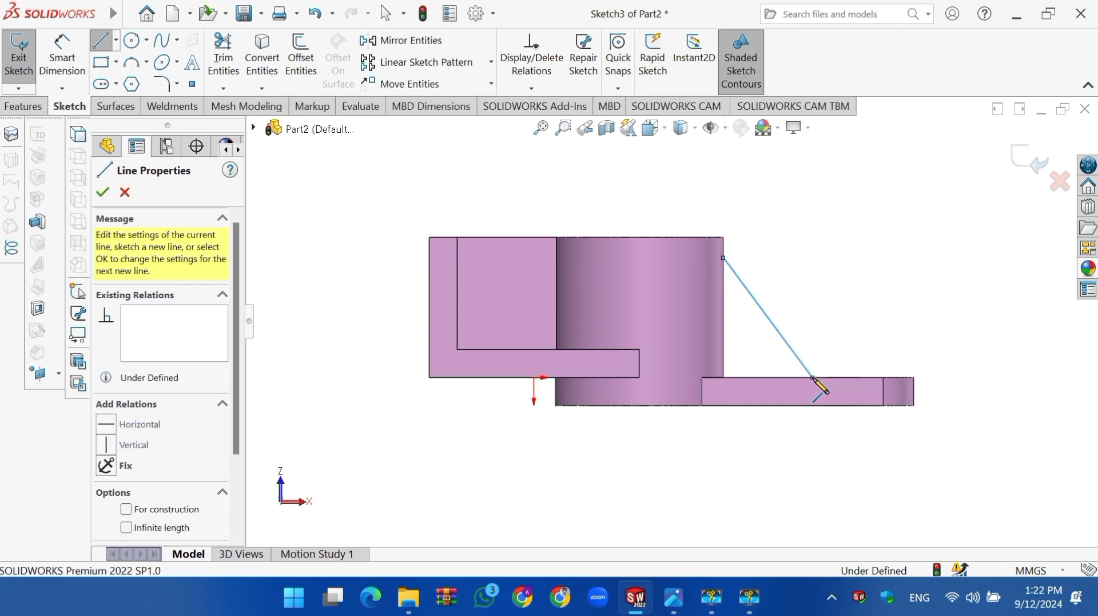
right_click(812, 377)
click(838, 389)
- Turn the diagonal line into a 10 mm rib and view it isometrically
click(25, 106)
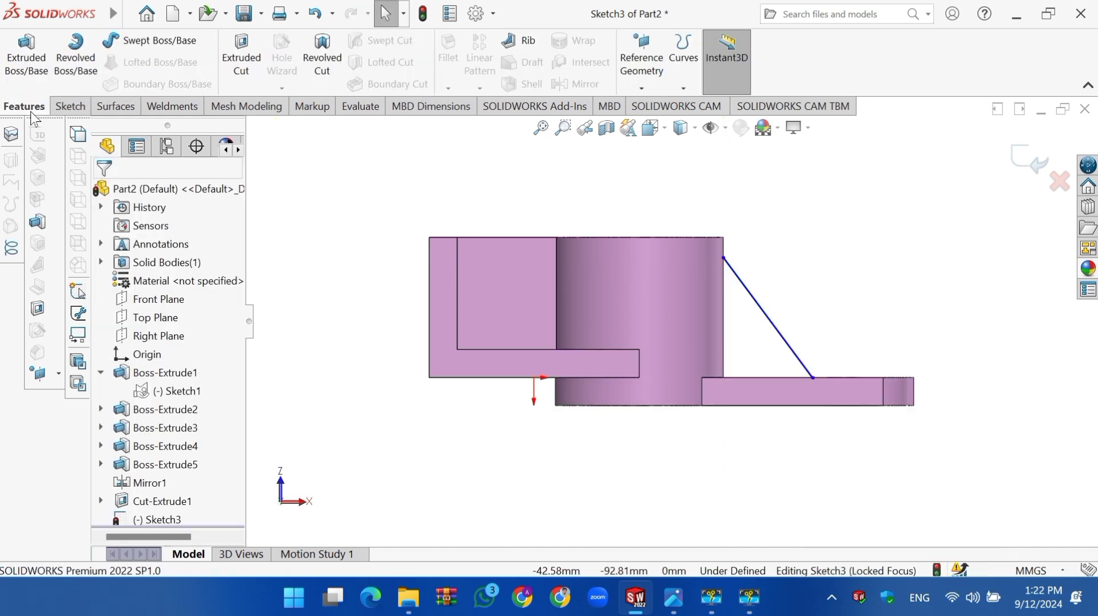
click(526, 41)
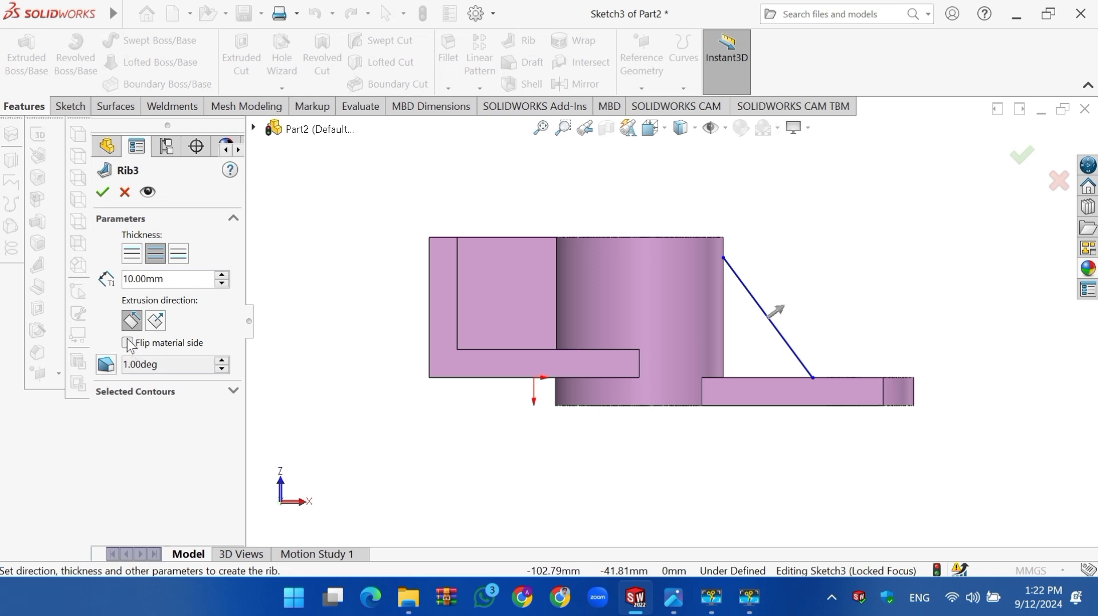
click(103, 193)
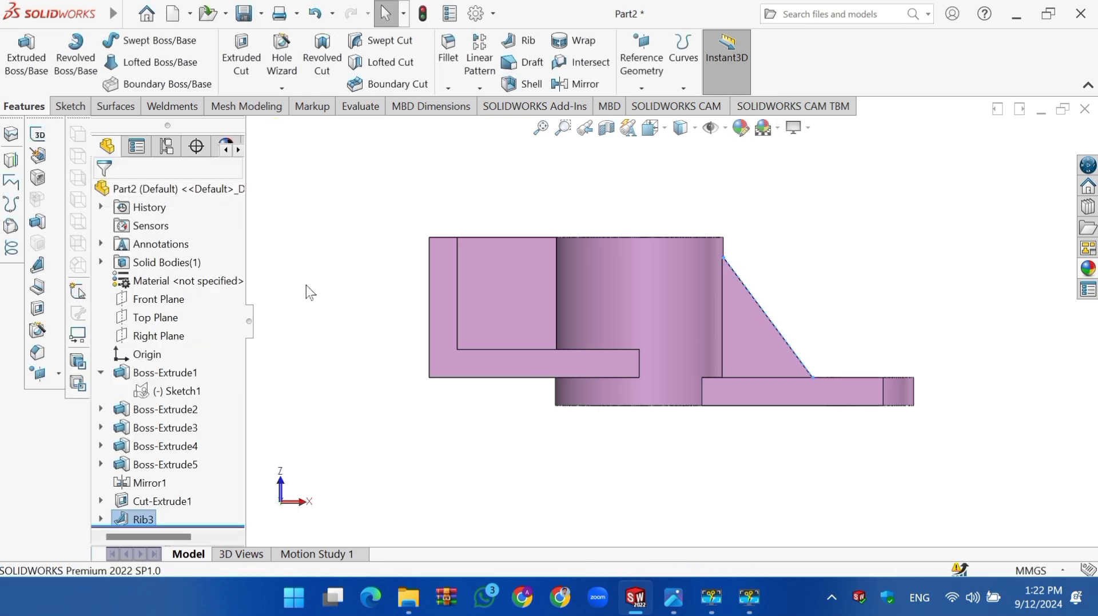
key(ctrl+7)
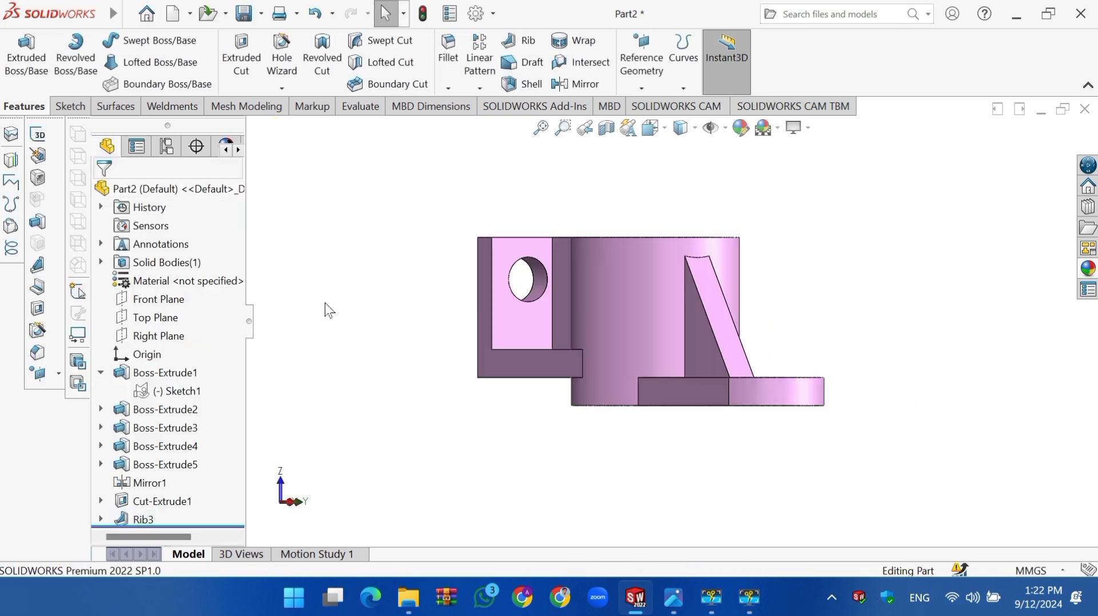
key(ctrl+7)
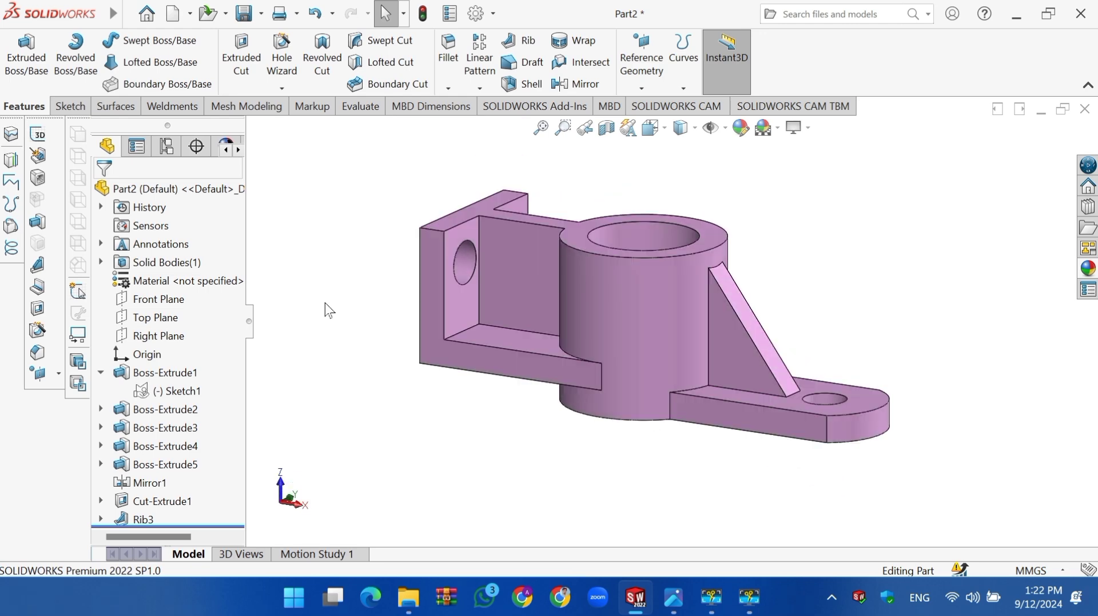
key(ctrl+7)
key(ctrl+7)
key(ctrl+7)
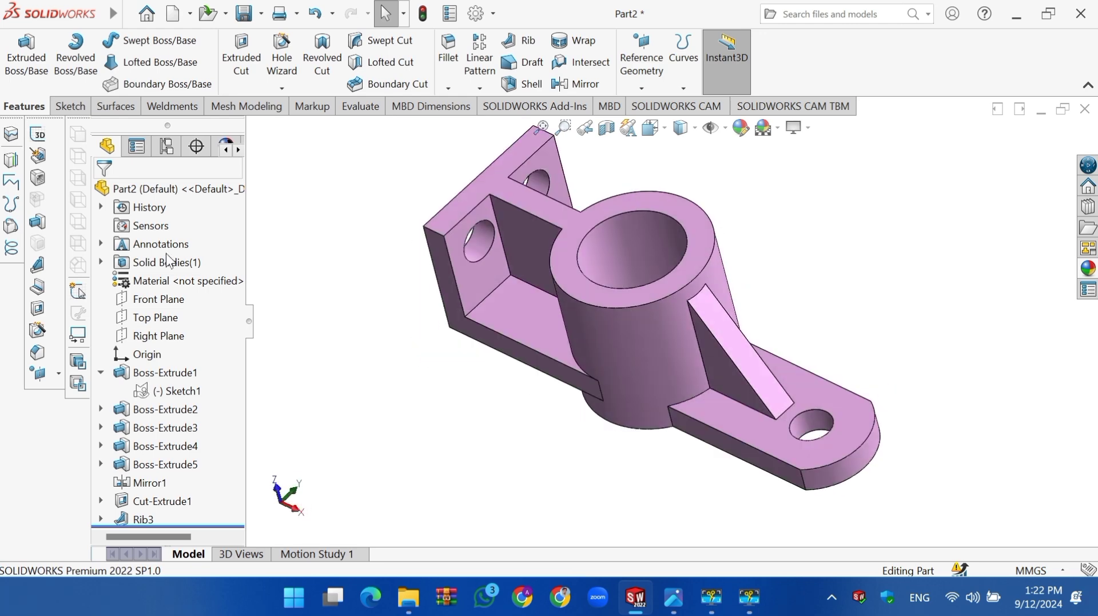
- Colour the side plate holes, large bore and small plate hole faces red
click(485, 232)
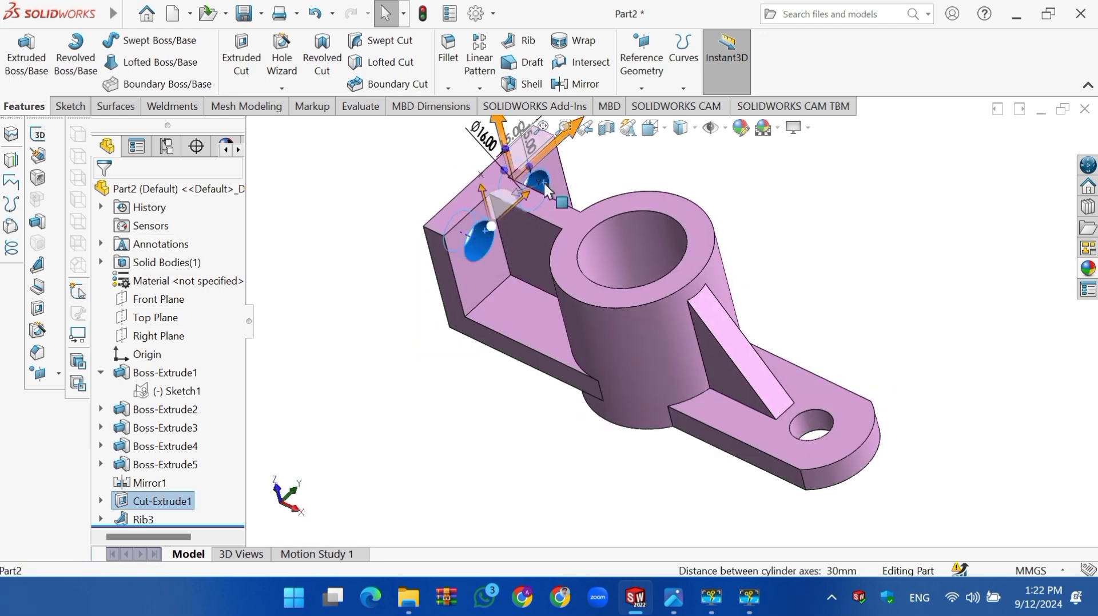
ctrl+click(619, 231)
ctrl+click(813, 426)
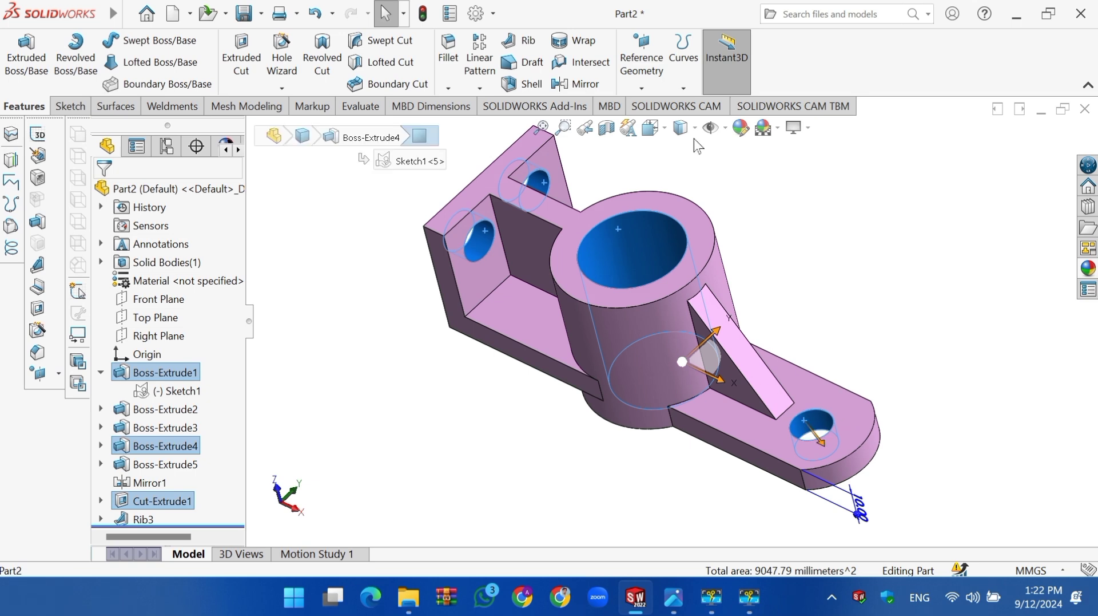
click(740, 127)
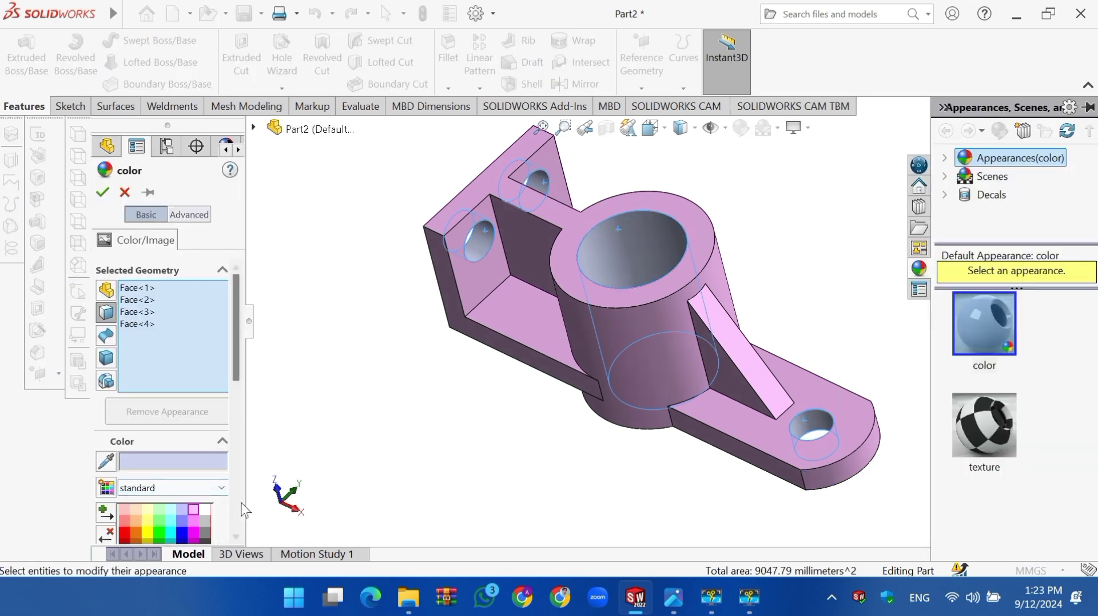
scroll(241, 446, down, 3)
scroll(236, 381, down, 3)
scroll(240, 283, up, 3)
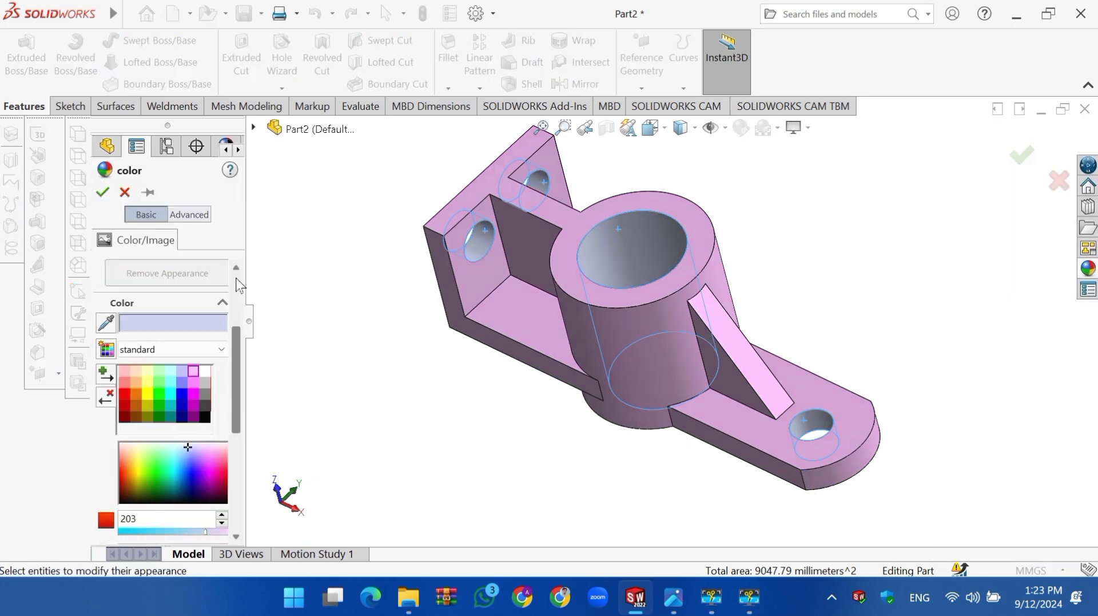
click(122, 404)
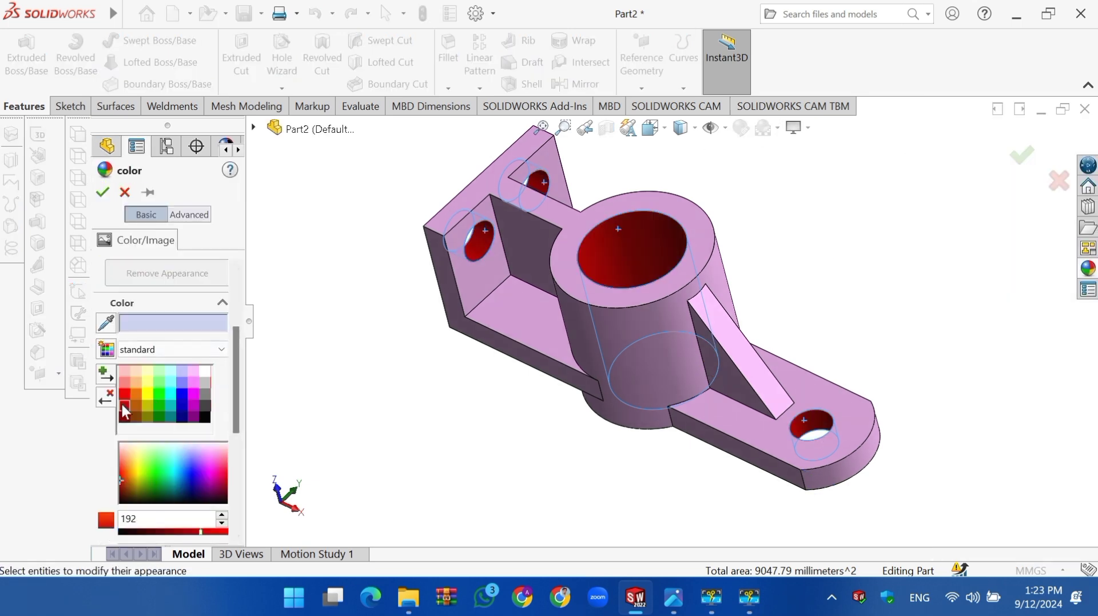
click(103, 191)
key(Up)
key(Up)
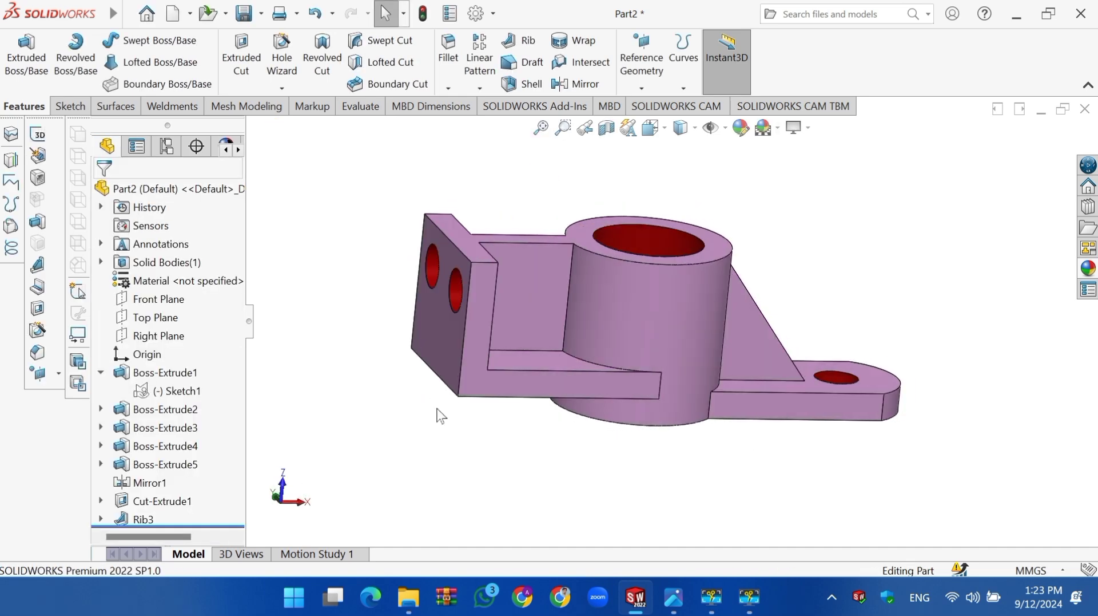
key(Up)
key(Up)
key(Up)
key(Up)
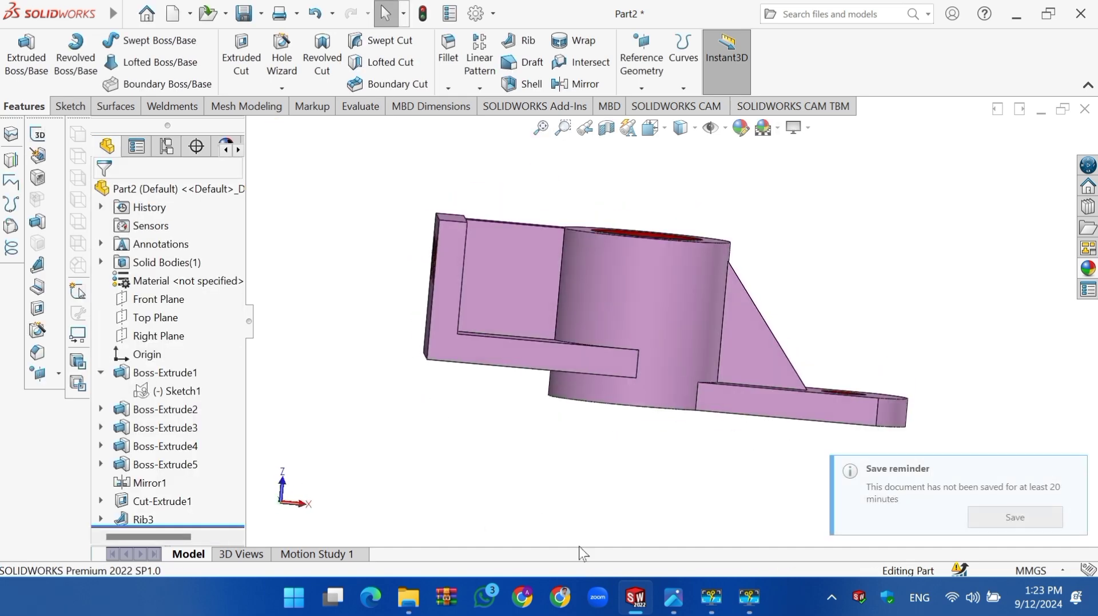
- Compare against the reference drawing, then save the part to the Desktop as Part21.SLDPRT
click(674, 597)
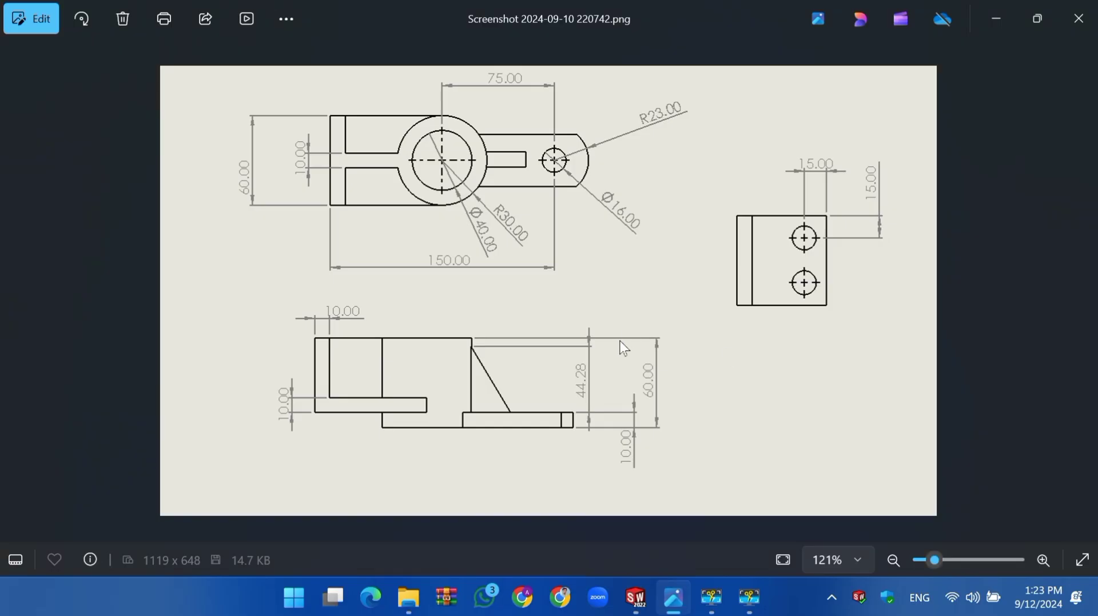
click(635, 596)
key(Down)
key(Down)
key(Down)
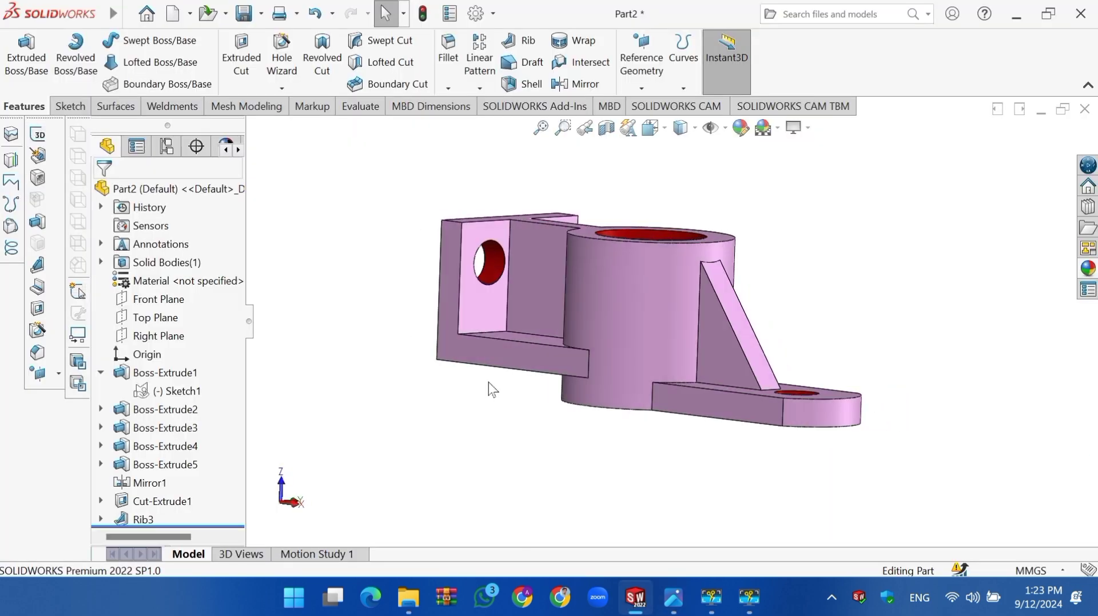
key(Down)
key(Down)
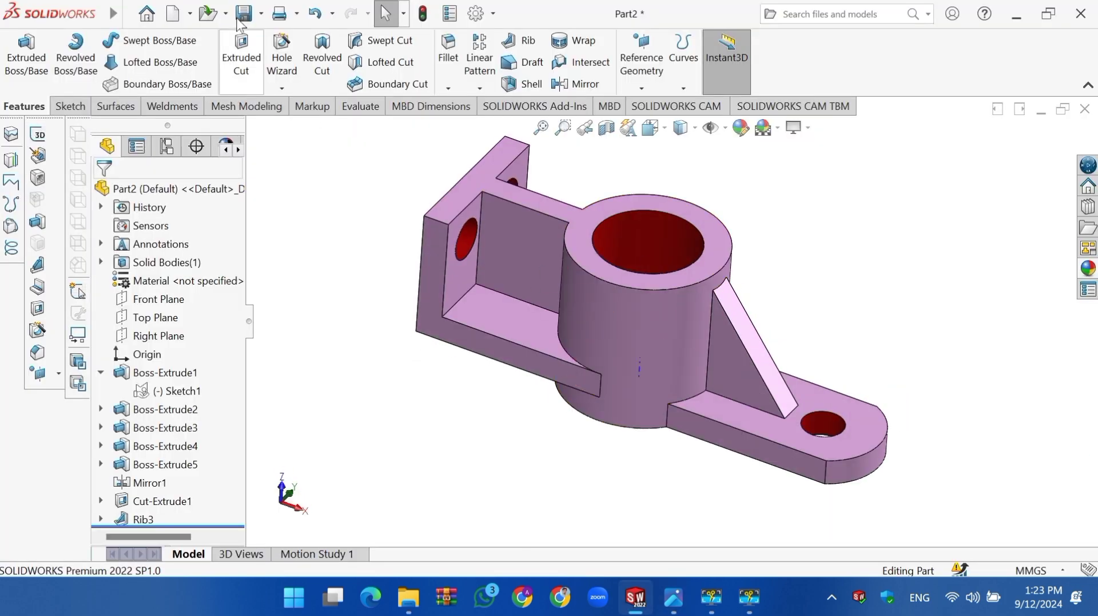
click(262, 15)
click(280, 54)
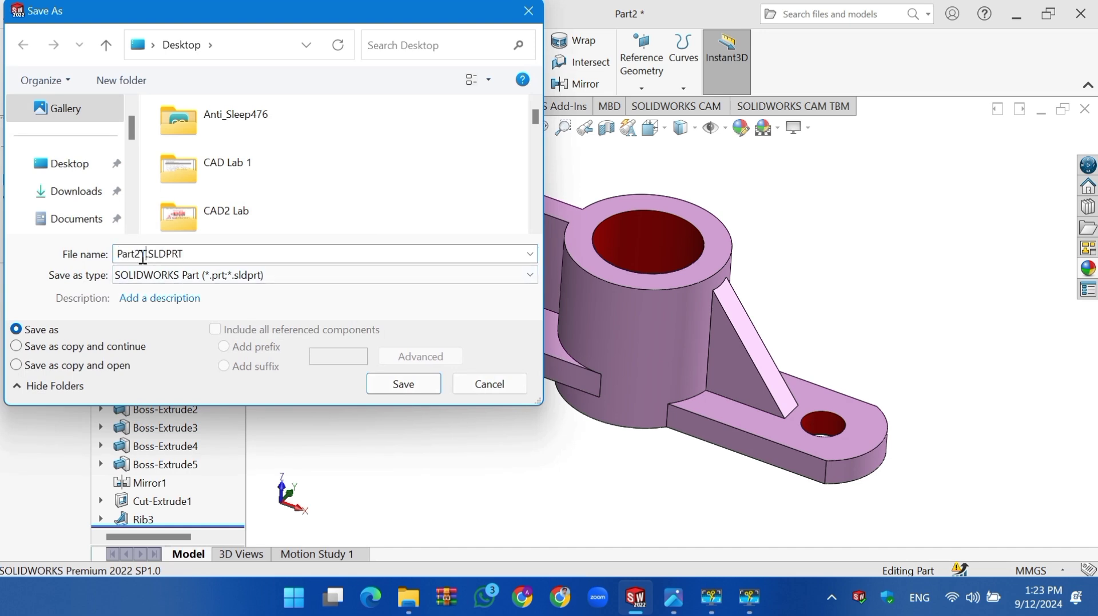
text(1)
click(79, 167)
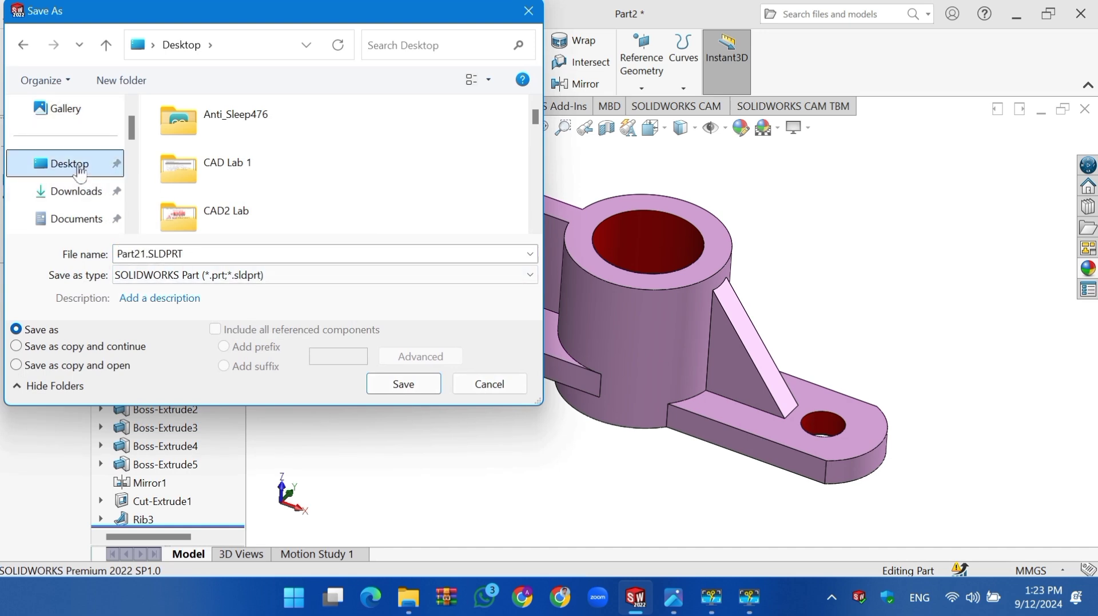
click(387, 385)
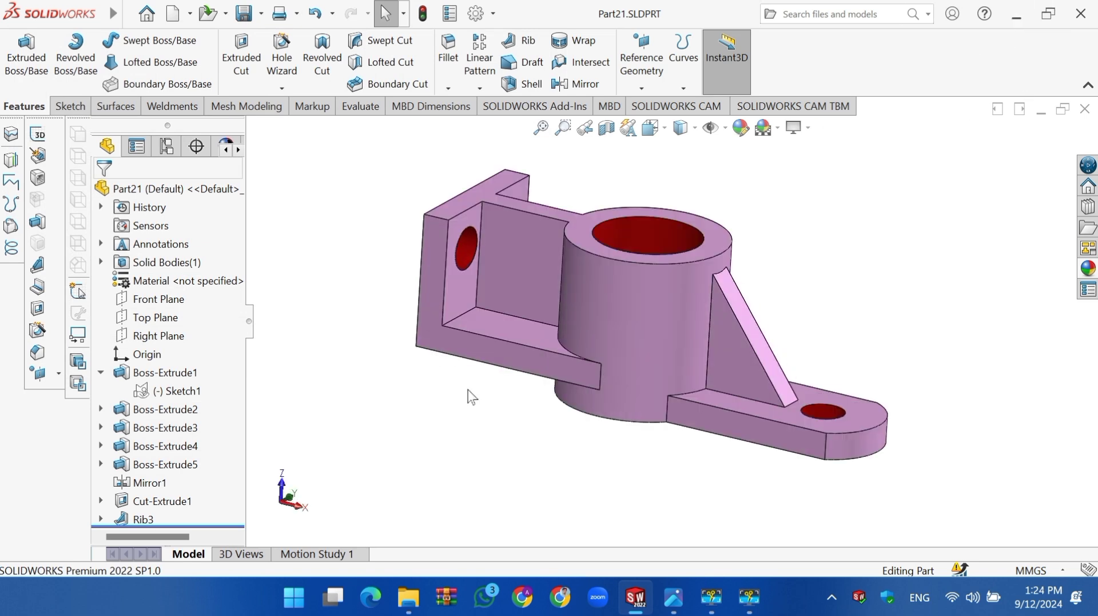
- Use the Animation Wizard in Motion Study 1 to rotate the model about the Y-axis
click(241, 553)
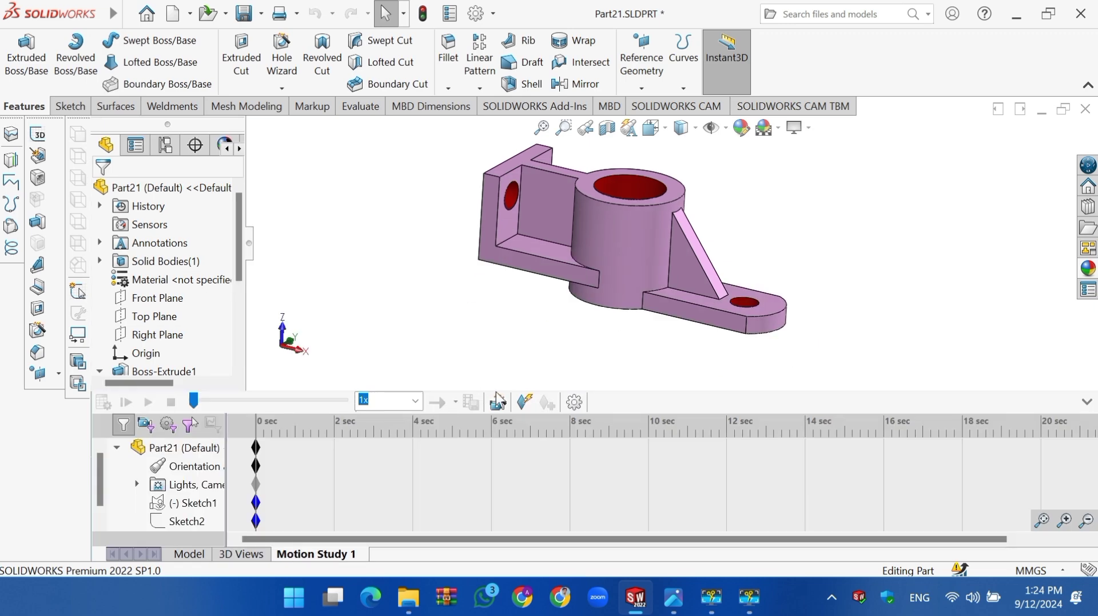
click(497, 401)
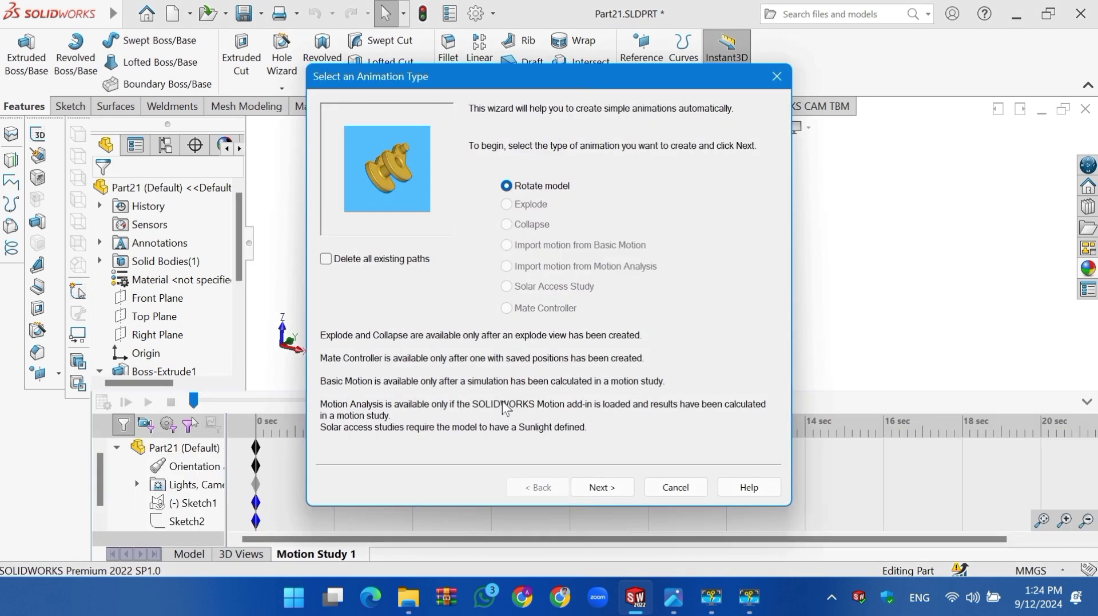
click(602, 486)
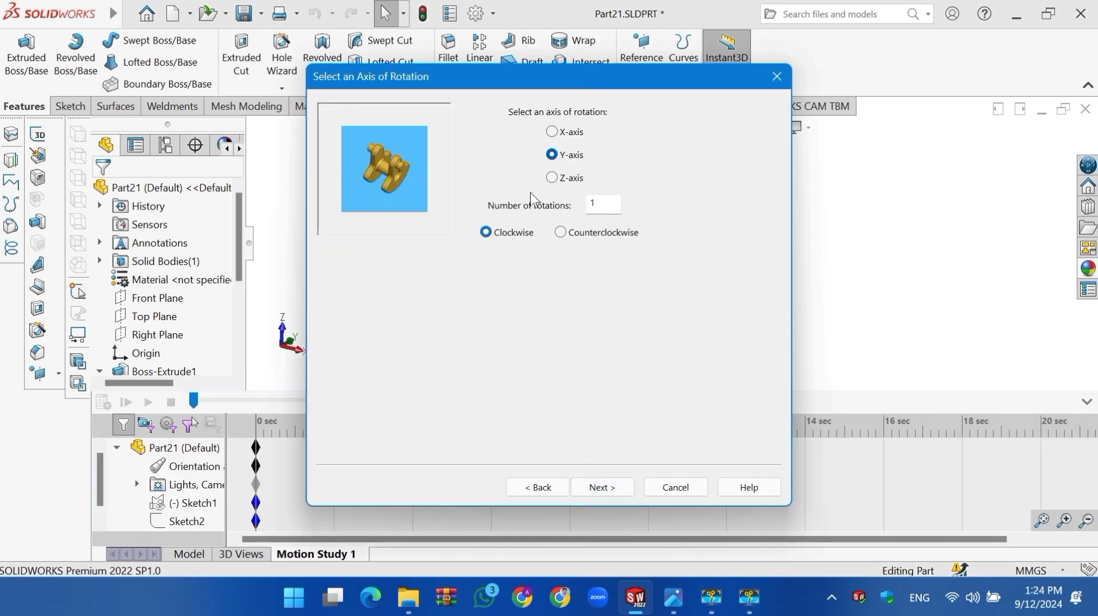
click(552, 155)
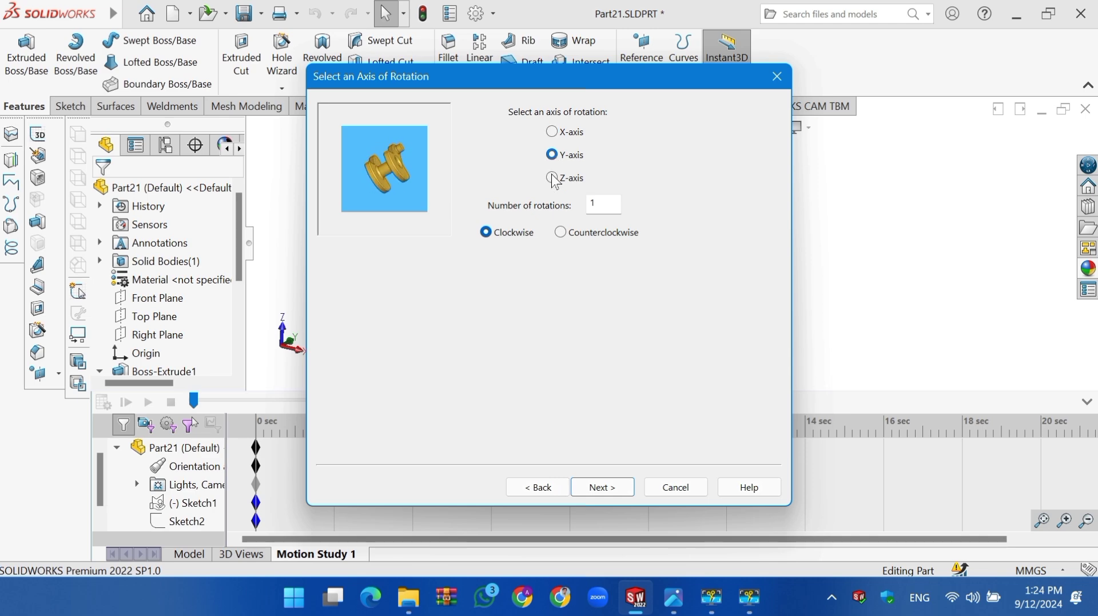
click(601, 486)
click(608, 490)
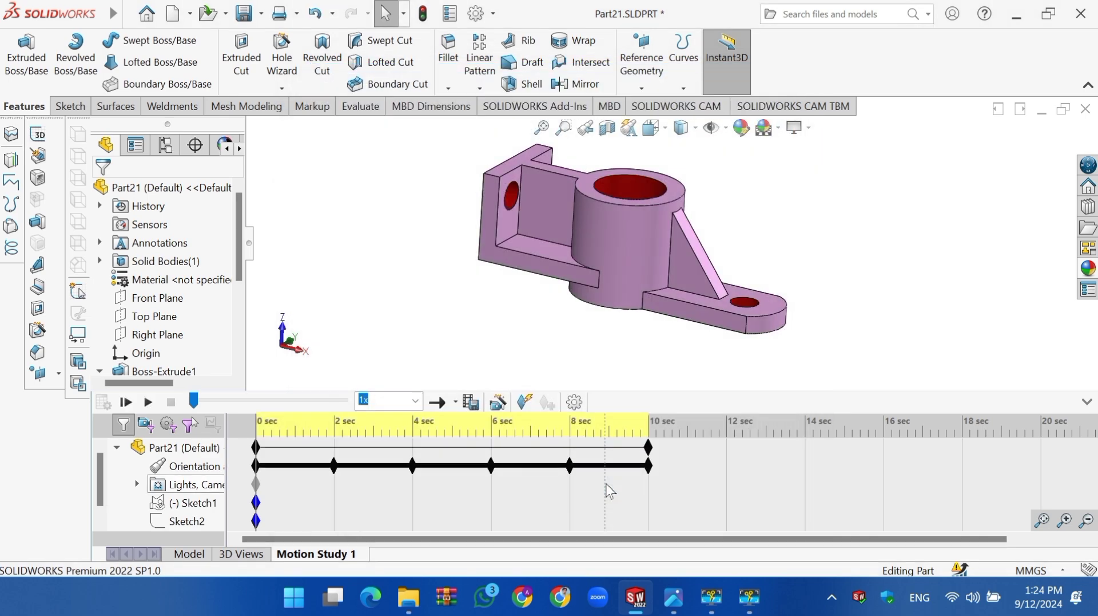
- Play the 10-second rotation animation, collapsing the timeline between plays
click(147, 402)
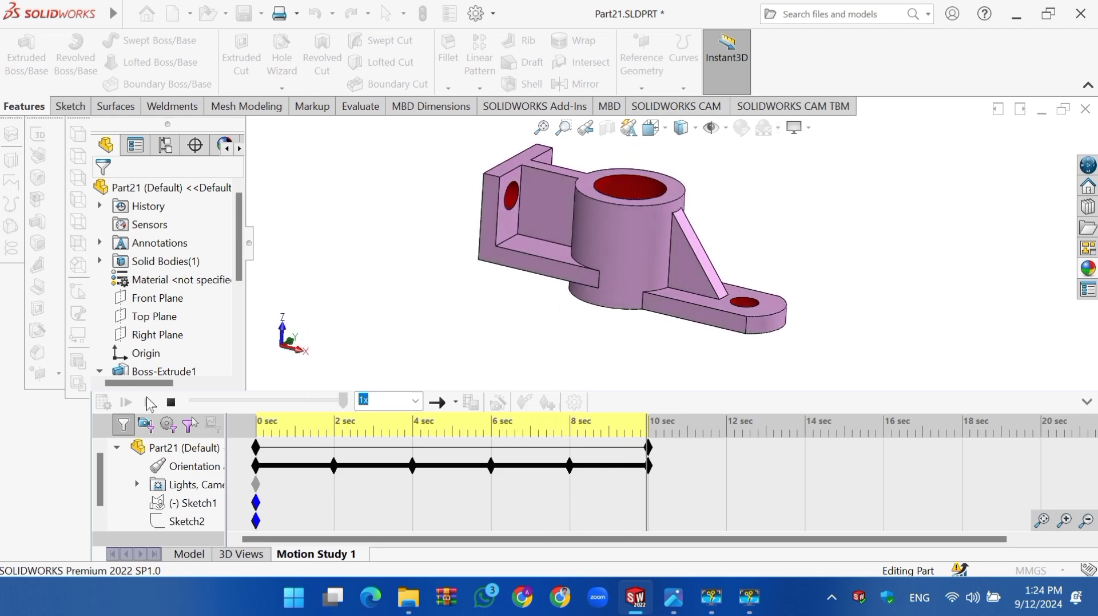
click(1087, 404)
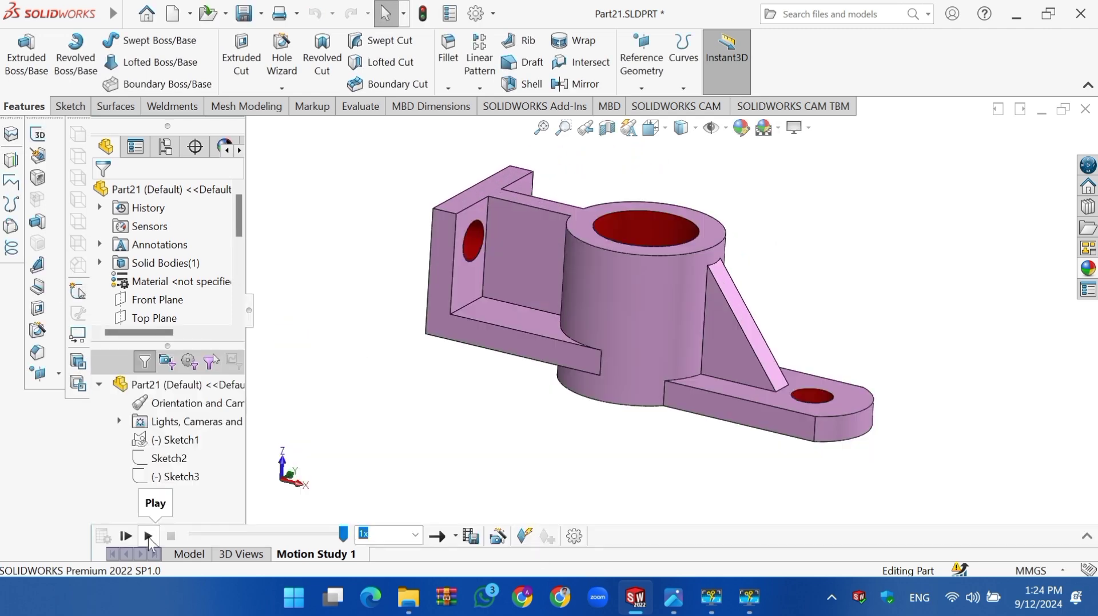
click(148, 536)
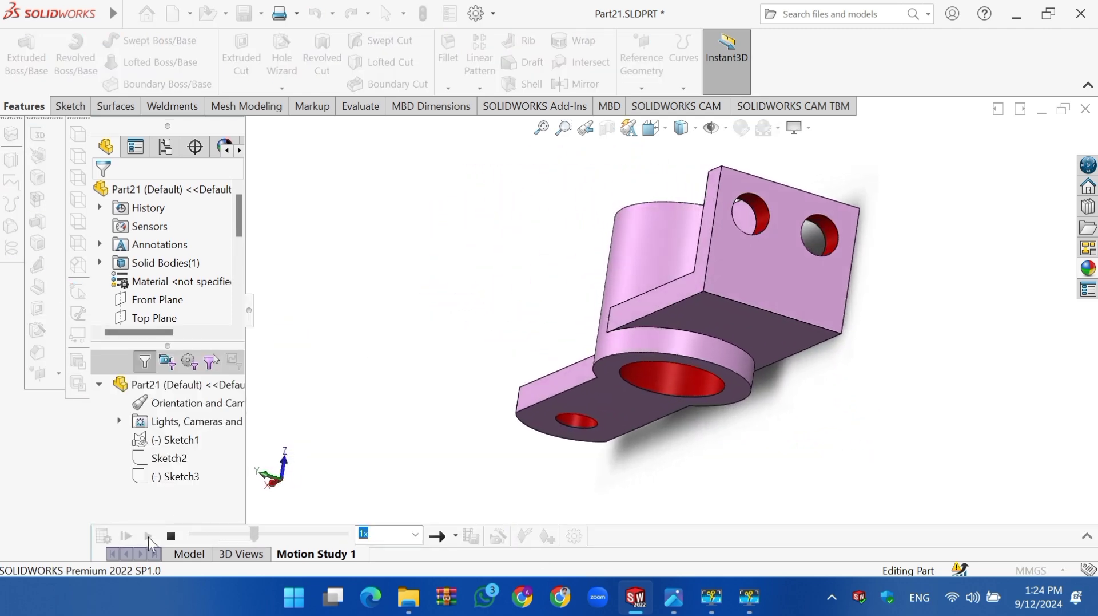